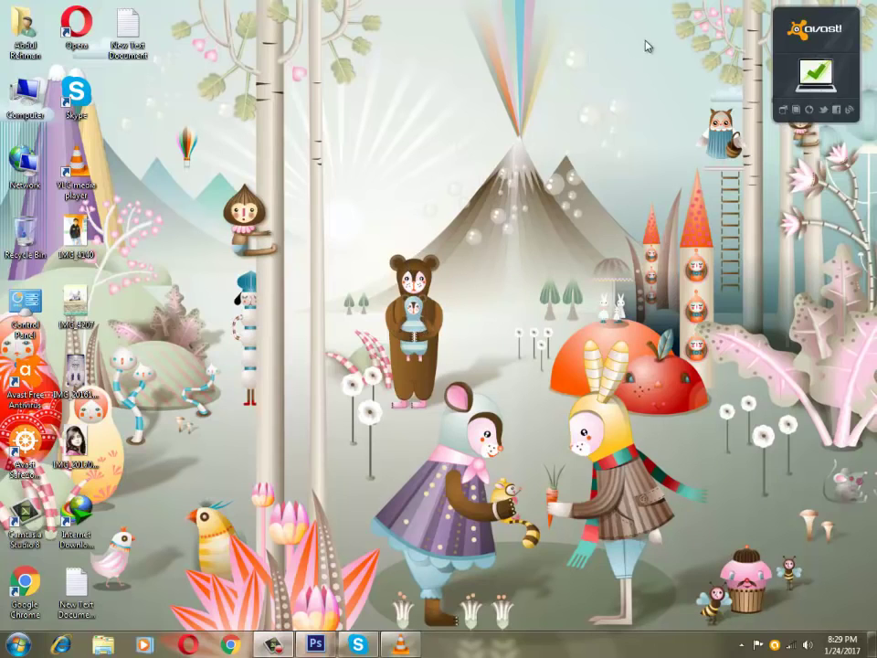
# Refresh the desktop repeatedly from its right-click menu
pyautogui.rightClick(245, 64)
pyautogui.rightClick(260, 60)
pyautogui.click(280, 95)
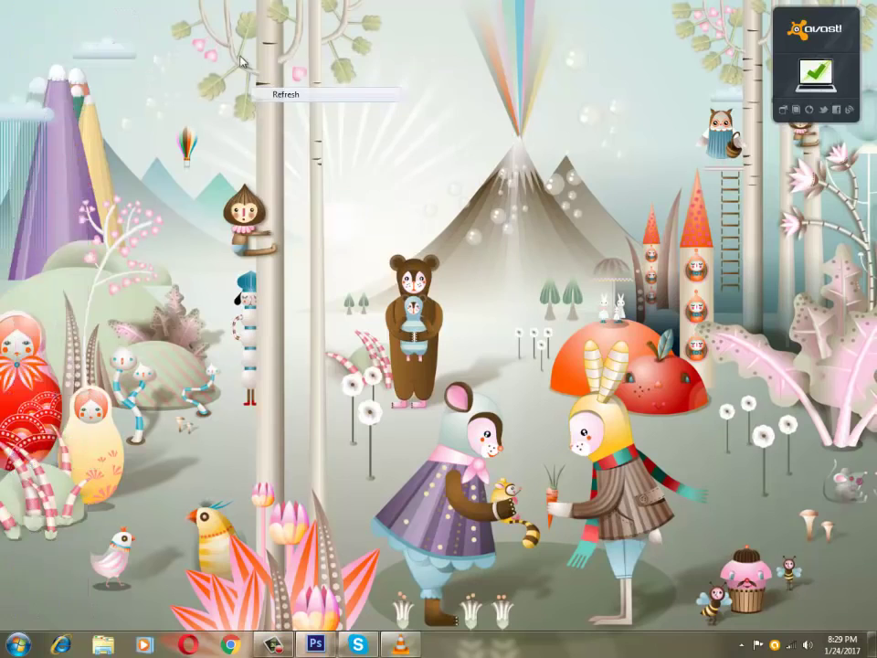
pyautogui.rightClick(238, 53)
pyautogui.click(274, 91)
pyautogui.moveTo(256, 80); pyautogui.dragTo(382, 196)
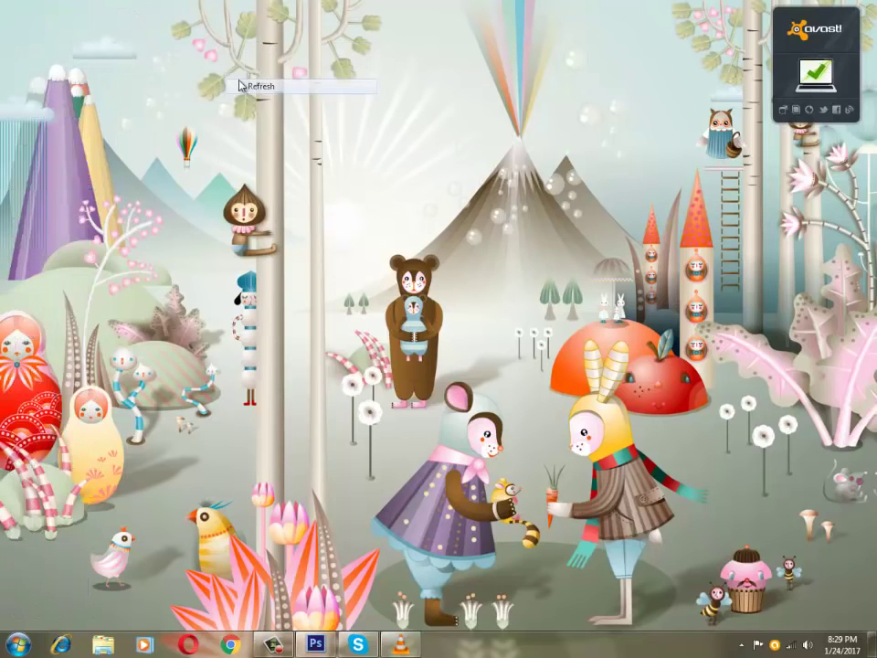
pyautogui.rightClick(217, 55)
pyautogui.click(242, 92)
pyautogui.rightClick(238, 51)
pyautogui.click(247, 88)
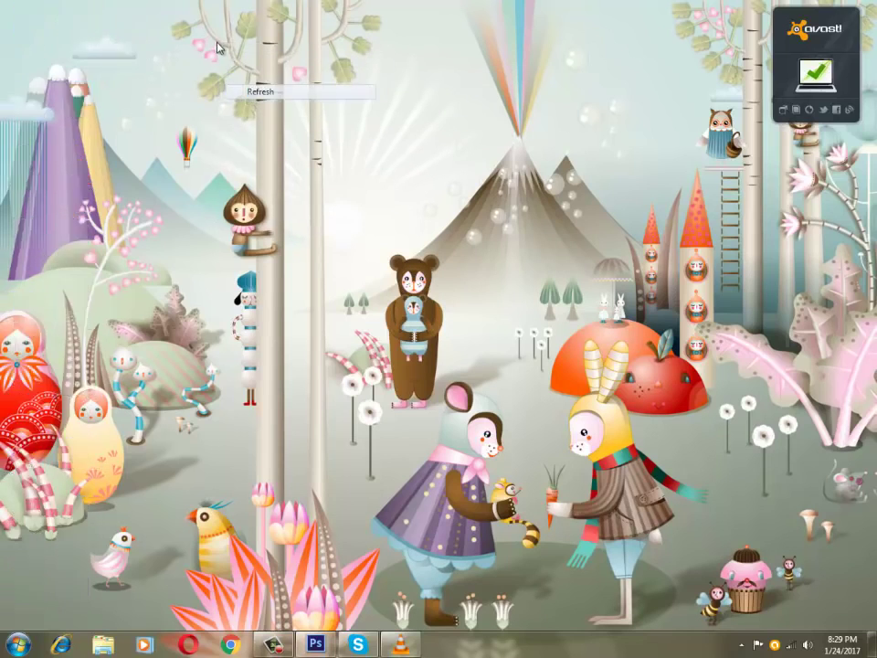
pyautogui.rightClick(228, 44)
pyautogui.click(240, 82)
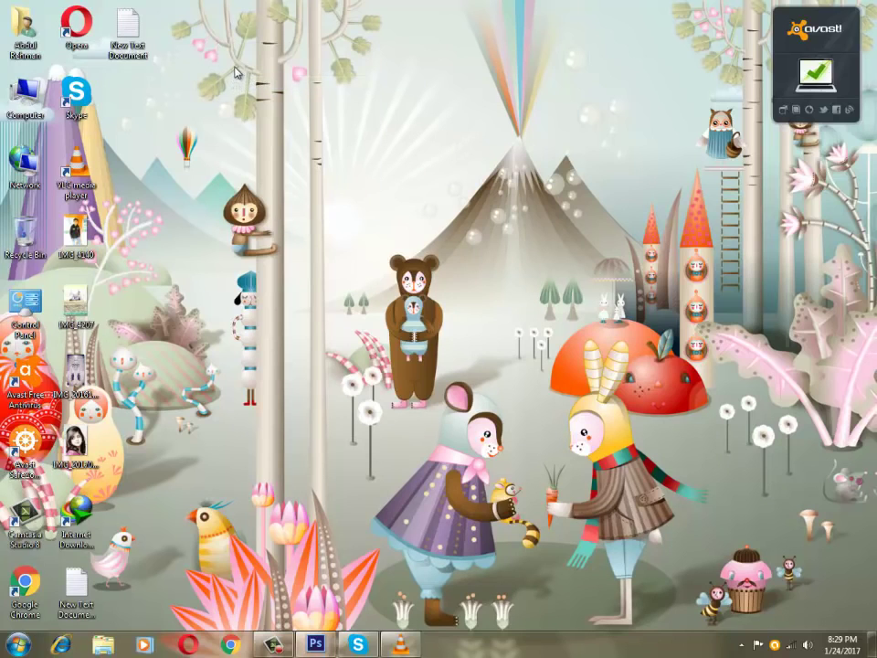
pyautogui.rightClick(235, 63)
pyautogui.click(252, 98)
pyautogui.rightClick(260, 65)
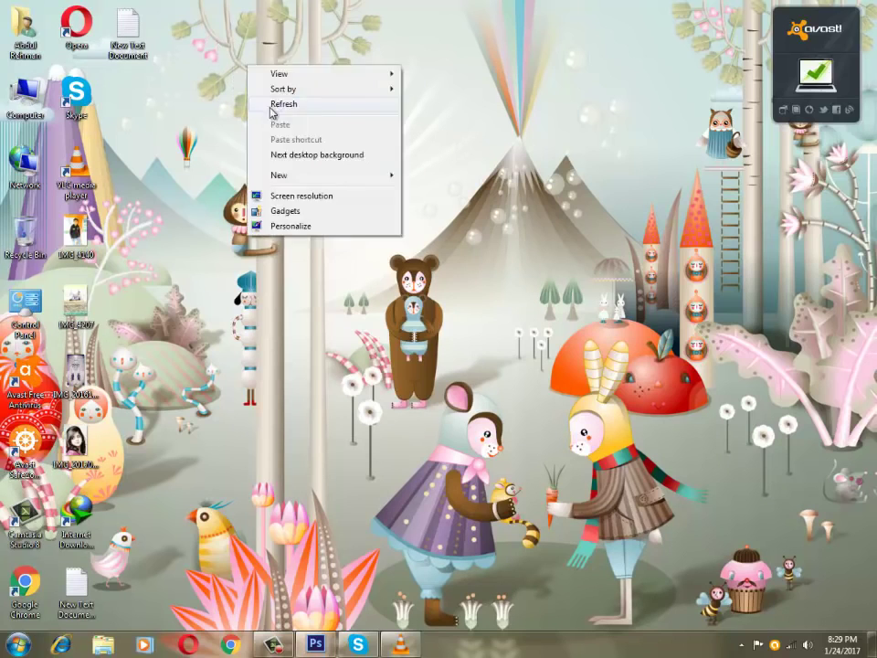
pyautogui.click(271, 108)
pyautogui.rightClick(255, 80)
pyautogui.click(274, 108)
pyautogui.rightClick(250, 46)
pyautogui.click(273, 82)
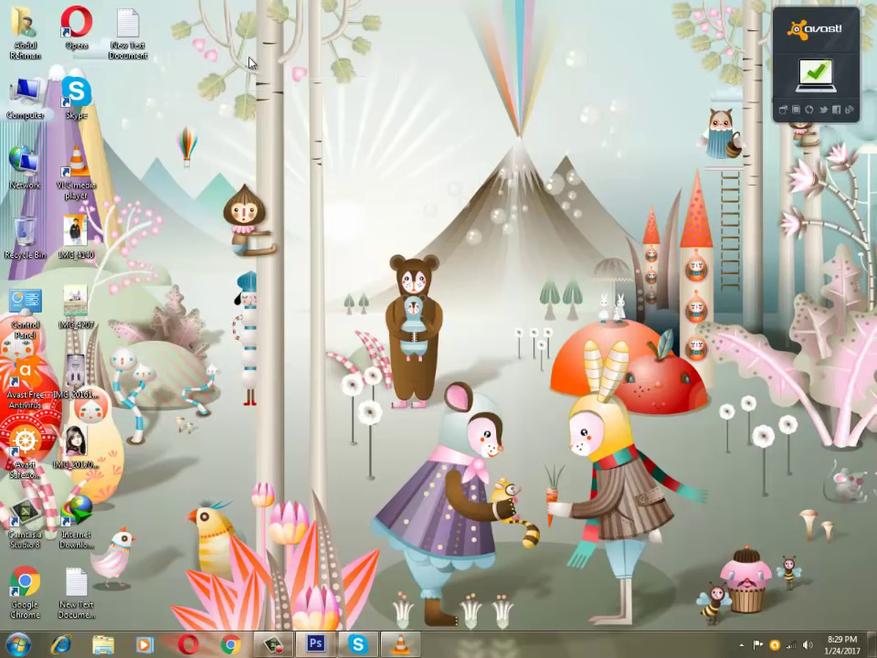
pyautogui.rightClick(259, 53)
pyautogui.click(265, 87)
pyautogui.rightClick(243, 51)
pyautogui.click(251, 87)
pyautogui.rightClick(189, 34)
pyautogui.click(223, 75)
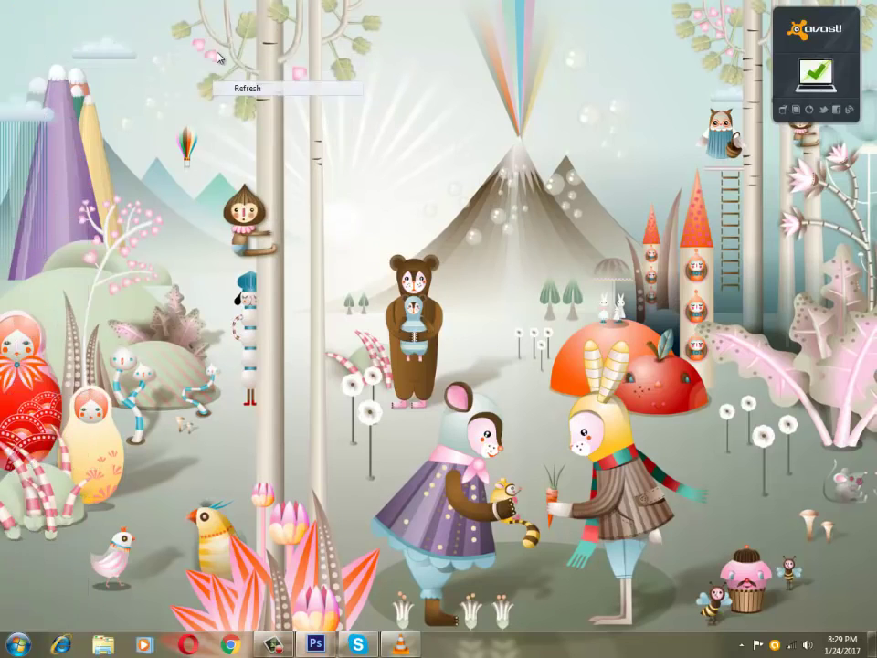
pyautogui.rightClick(212, 56)
pyautogui.click(248, 96)
pyautogui.rightClick(235, 60)
pyautogui.click(257, 100)
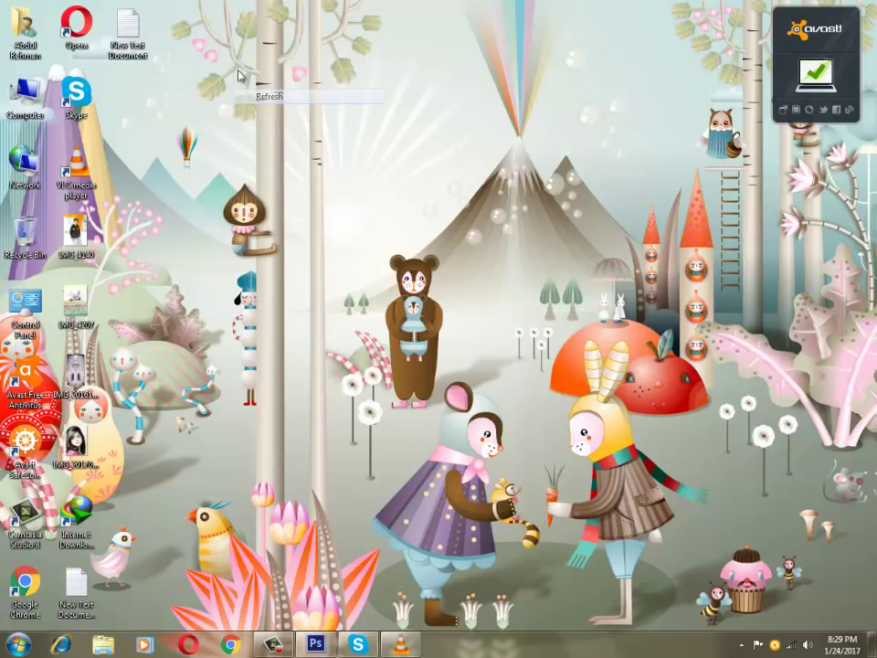
pyautogui.rightClick(236, 65)
pyautogui.click(260, 105)
pyautogui.rightClick(227, 51)
pyautogui.click(248, 85)
pyautogui.rightClick(235, 68)
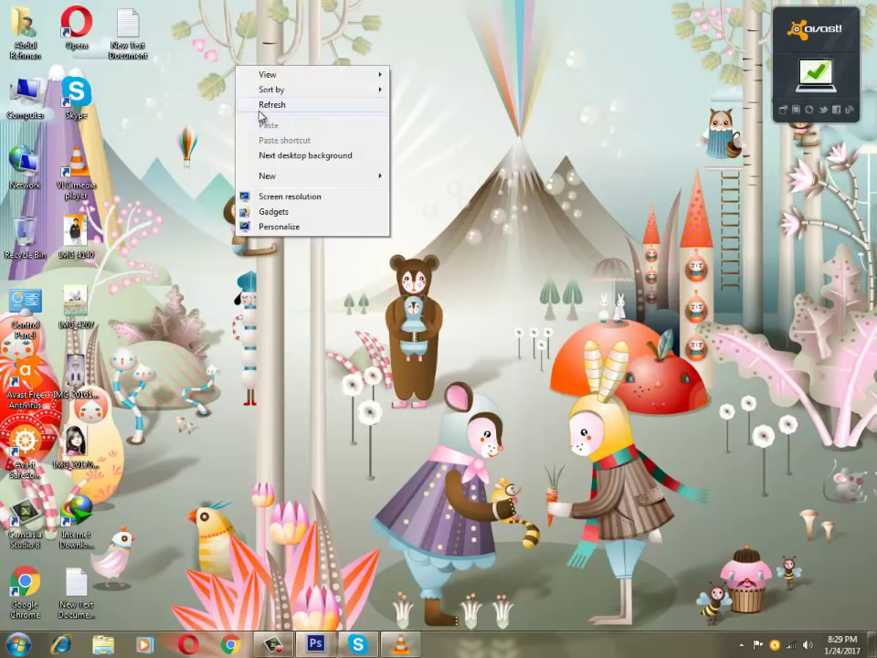
pyautogui.click(258, 103)
pyautogui.rightClick(255, 63)
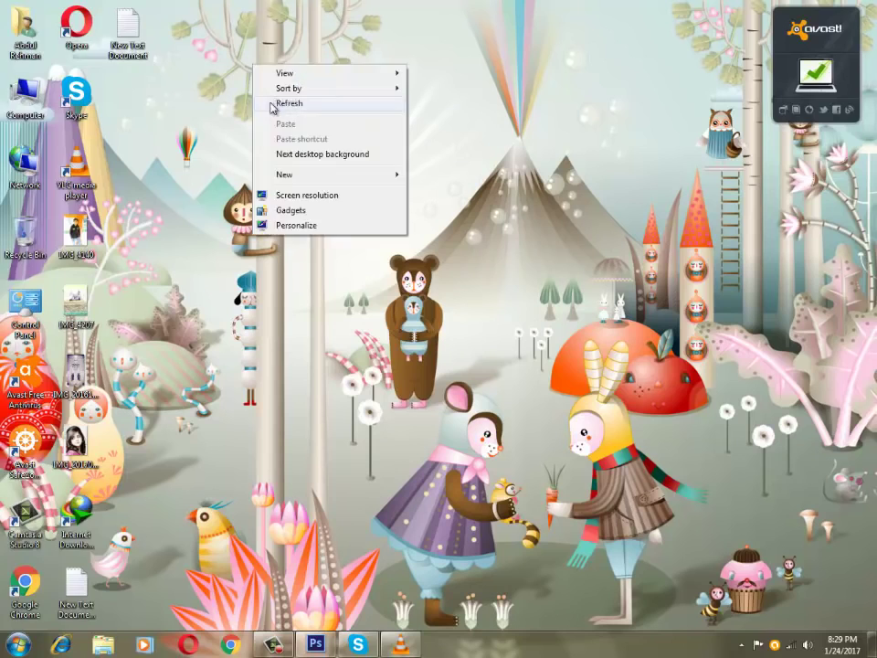
pyautogui.click(266, 102)
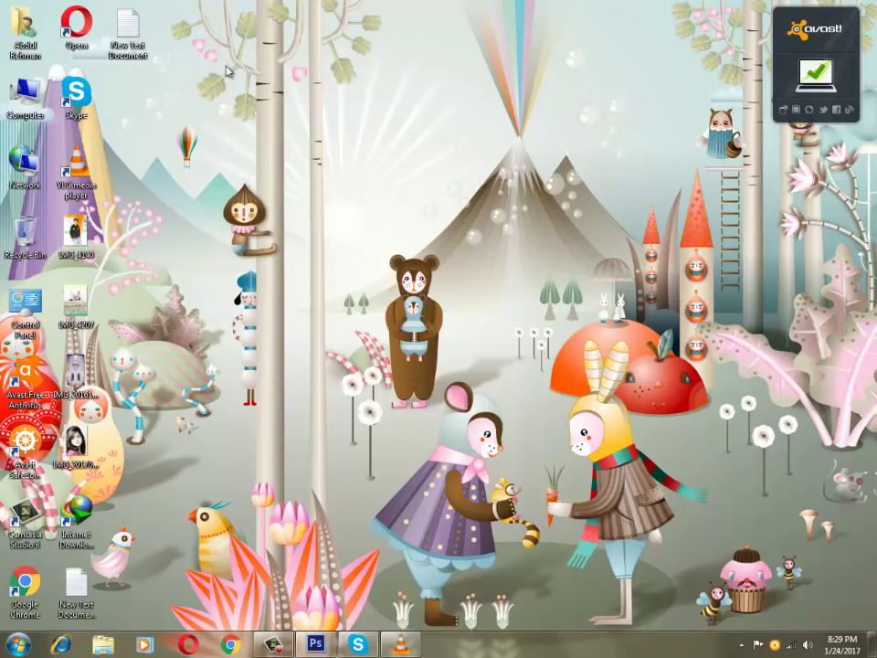
pyautogui.rightClick(225, 55)
pyautogui.click(248, 91)
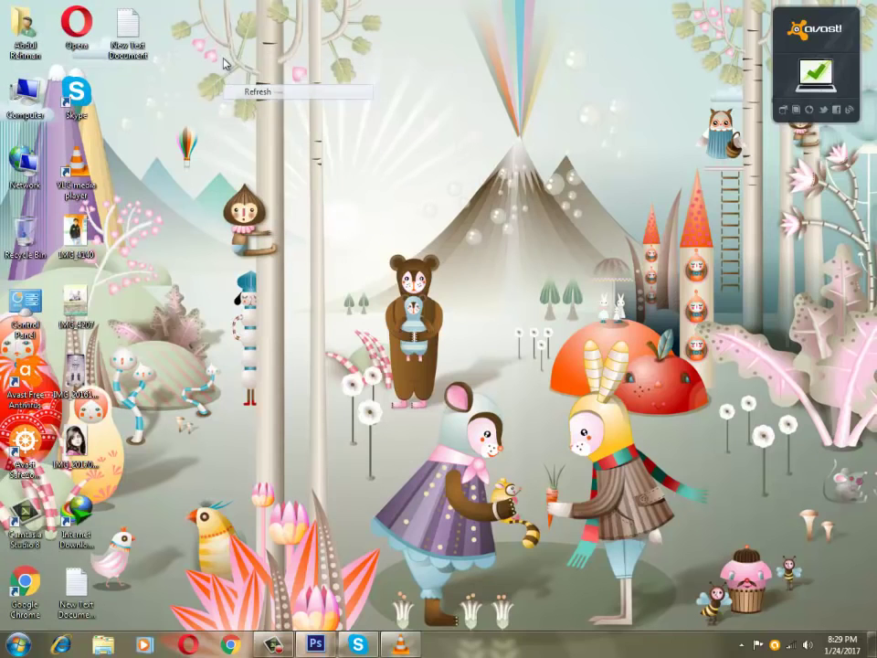
pyautogui.rightClick(224, 61)
pyautogui.click(234, 89)
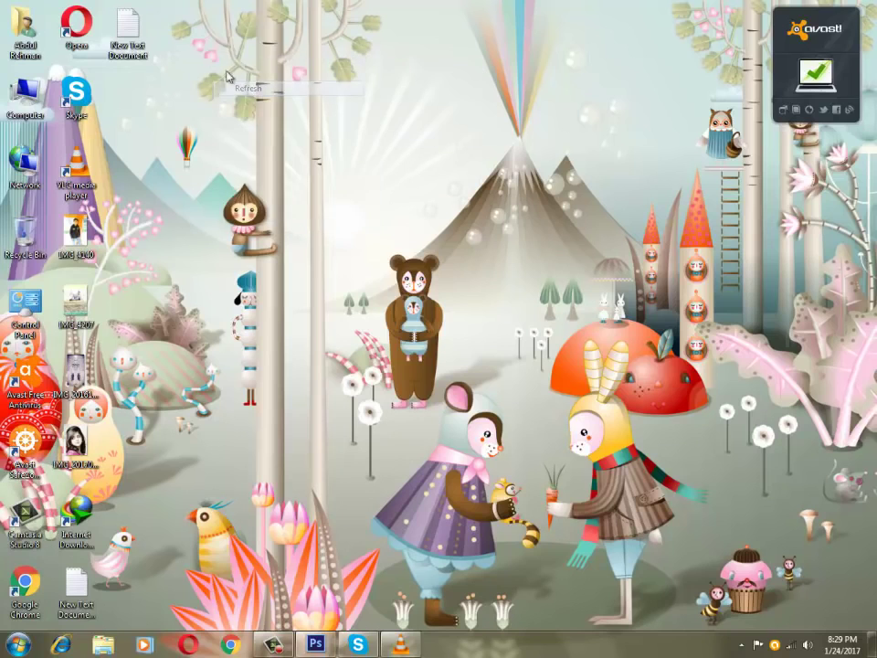
pyautogui.rightClick(221, 55)
pyautogui.click(237, 88)
pyautogui.rightClick(211, 53)
pyautogui.click(234, 88)
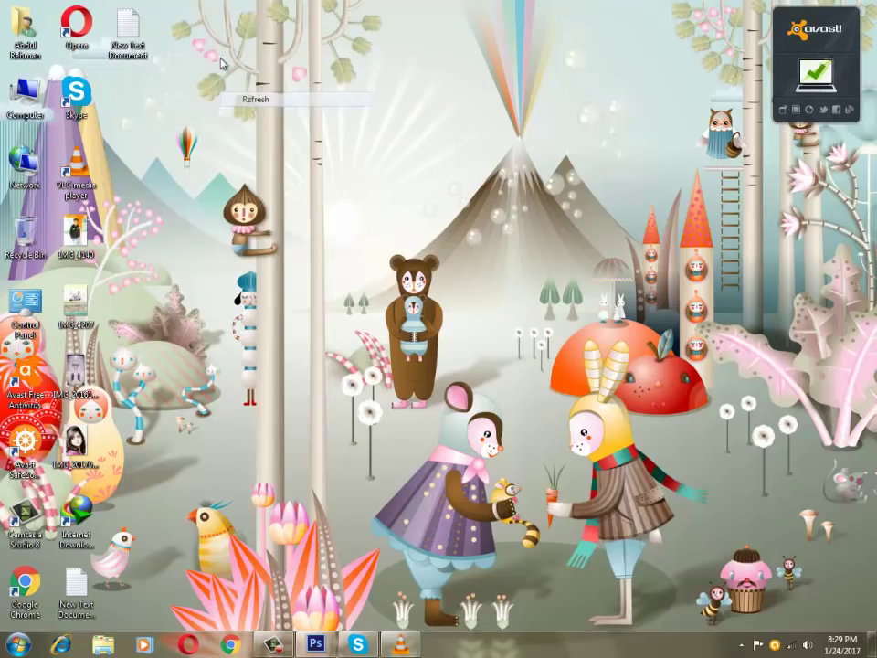
pyautogui.rightClick(221, 53)
pyautogui.click(234, 91)
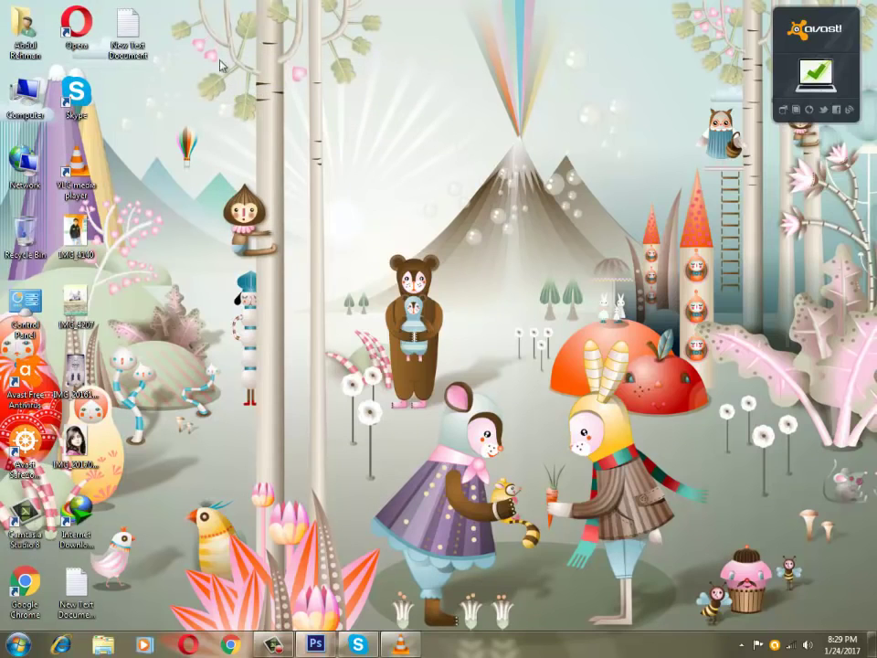
pyautogui.rightClick(207, 63)
pyautogui.click(234, 92)
pyautogui.rightClick(212, 41)
pyautogui.click(233, 81)
pyautogui.rightClick(211, 41)
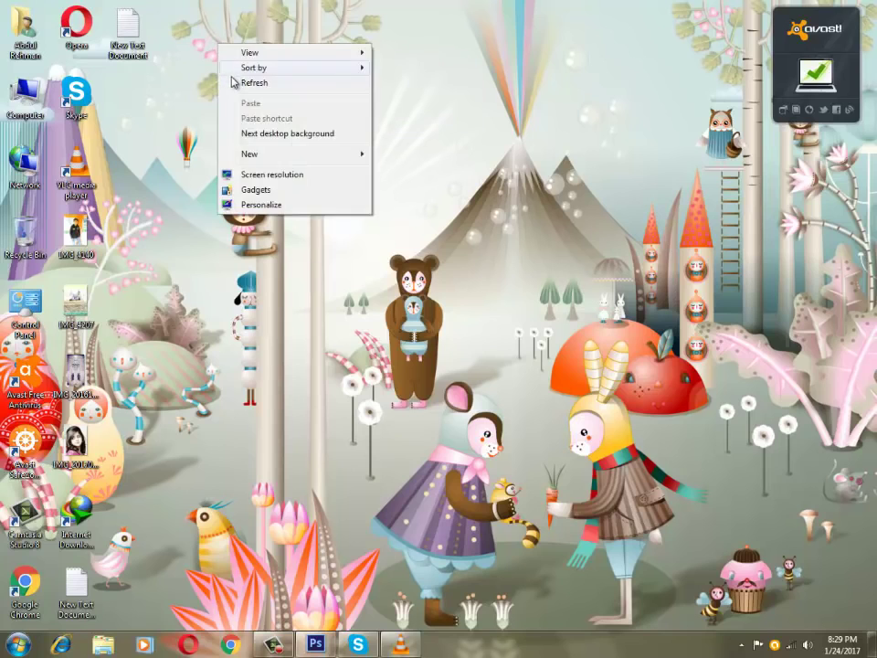
pyautogui.click(232, 82)
pyautogui.rightClick(212, 57)
pyautogui.click(233, 93)
pyautogui.rightClick(212, 53)
pyautogui.click(234, 91)
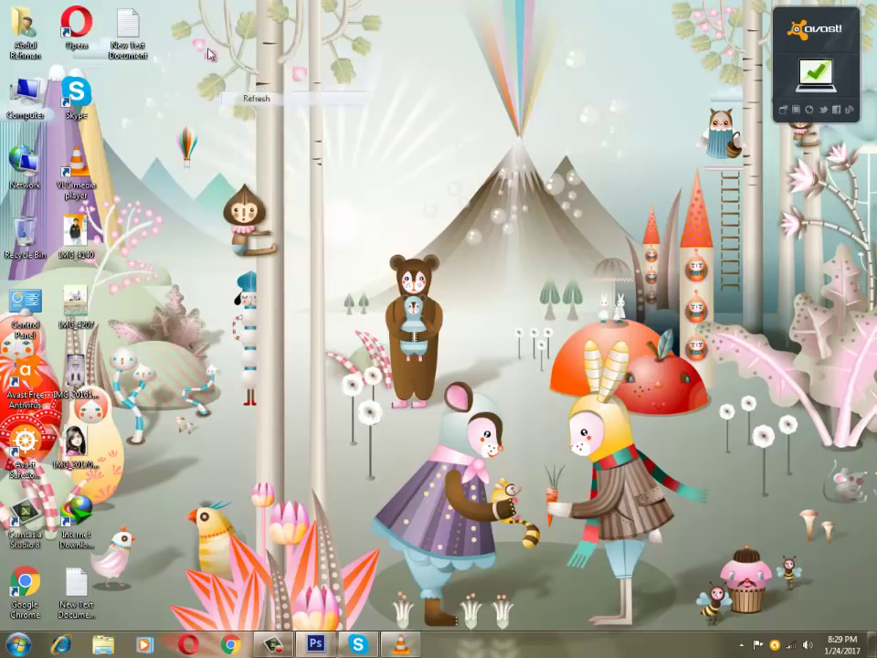
pyautogui.rightClick(212, 47)
pyautogui.click(228, 86)
pyautogui.rightClick(210, 47)
pyautogui.click(231, 89)
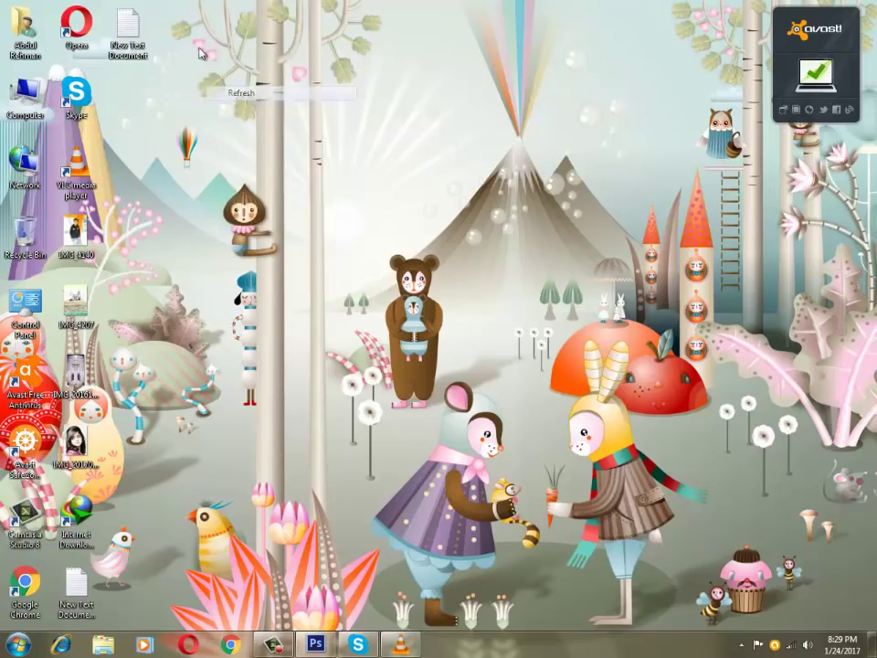
pyautogui.rightClick(203, 46)
pyautogui.click(224, 87)
pyautogui.rightClick(205, 45)
pyautogui.click(219, 87)
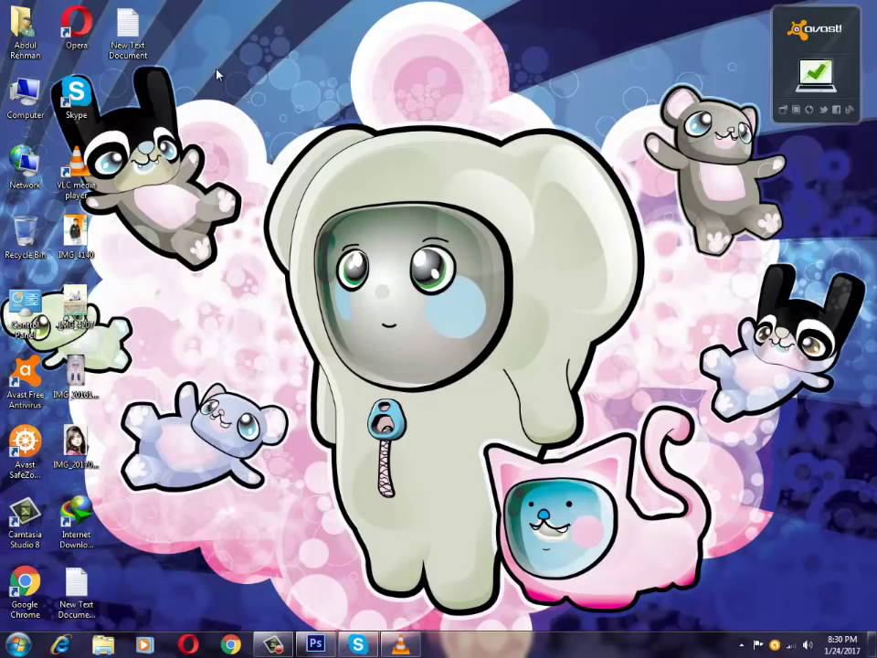
pyautogui.rightClick(237, 50)
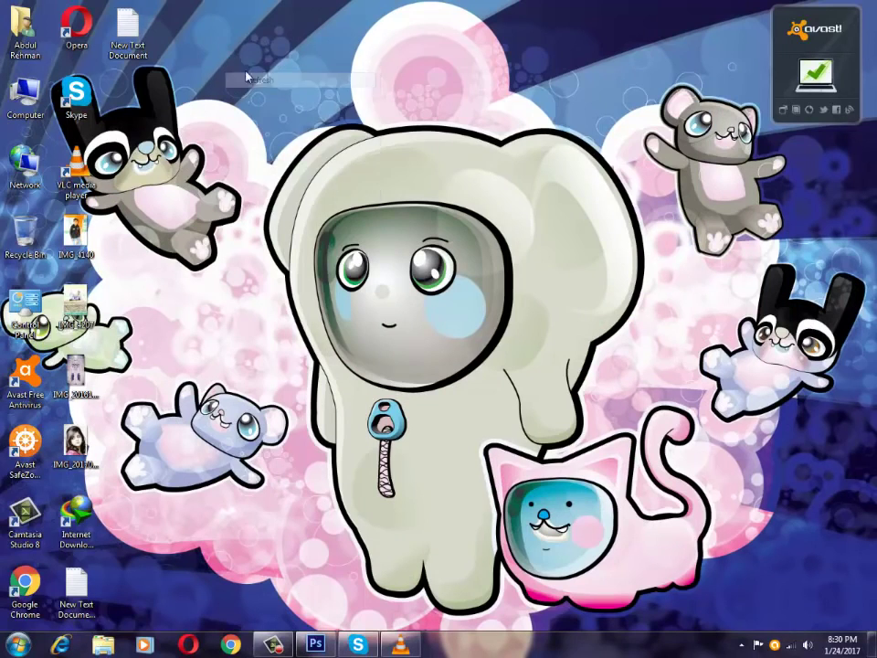
pyautogui.click(259, 91)
pyautogui.rightClick(244, 60)
pyautogui.click(261, 94)
pyautogui.rightClick(249, 61)
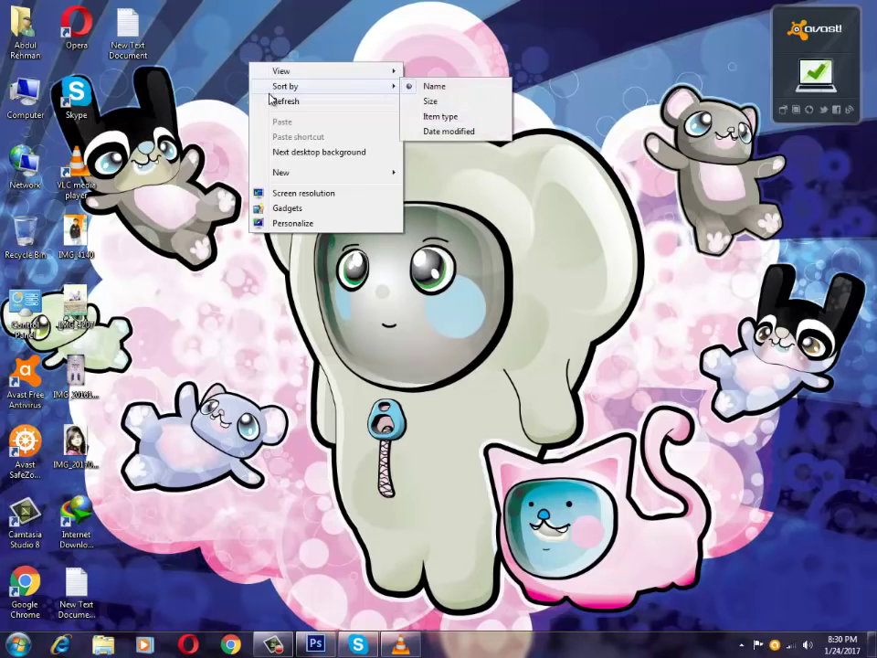
pyautogui.click(273, 99)
pyautogui.rightClick(248, 75)
pyautogui.click(262, 98)
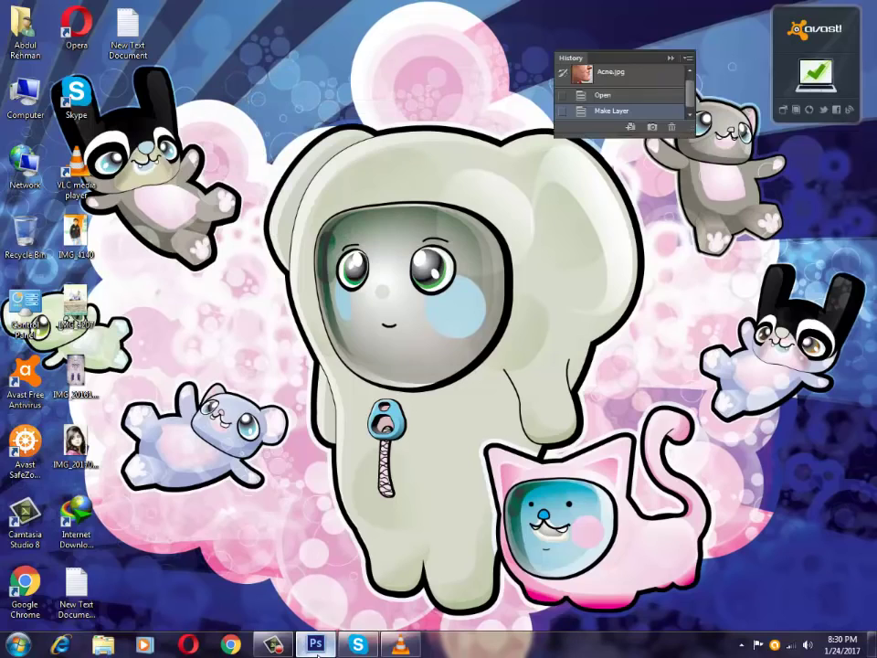
# Return to Photoshop, zoom out to 200%, then back in to 300% on the cheek
pyautogui.hotkey('alt', 'Tab')
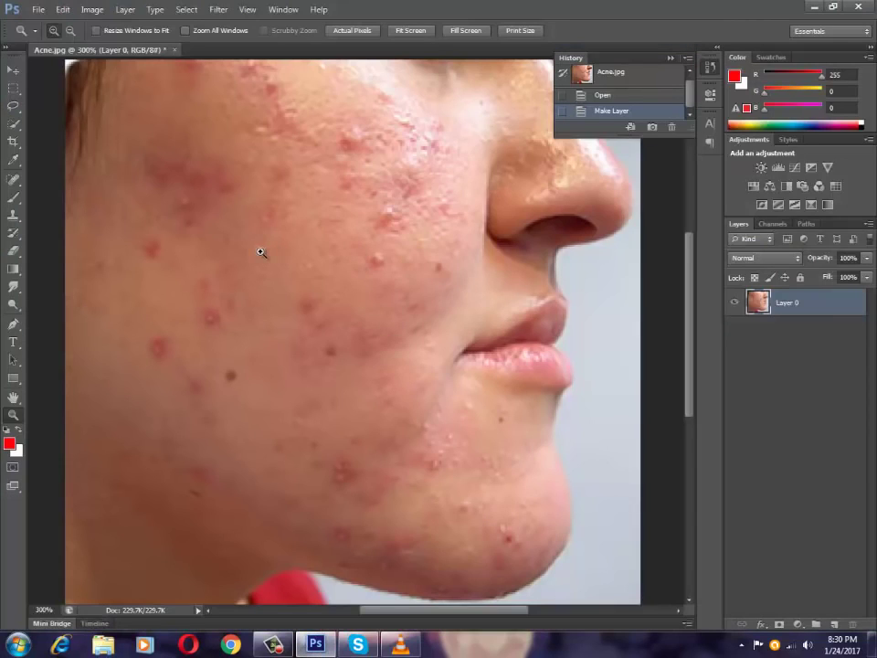
pyautogui.click(70, 31)
pyautogui.click(221, 175)
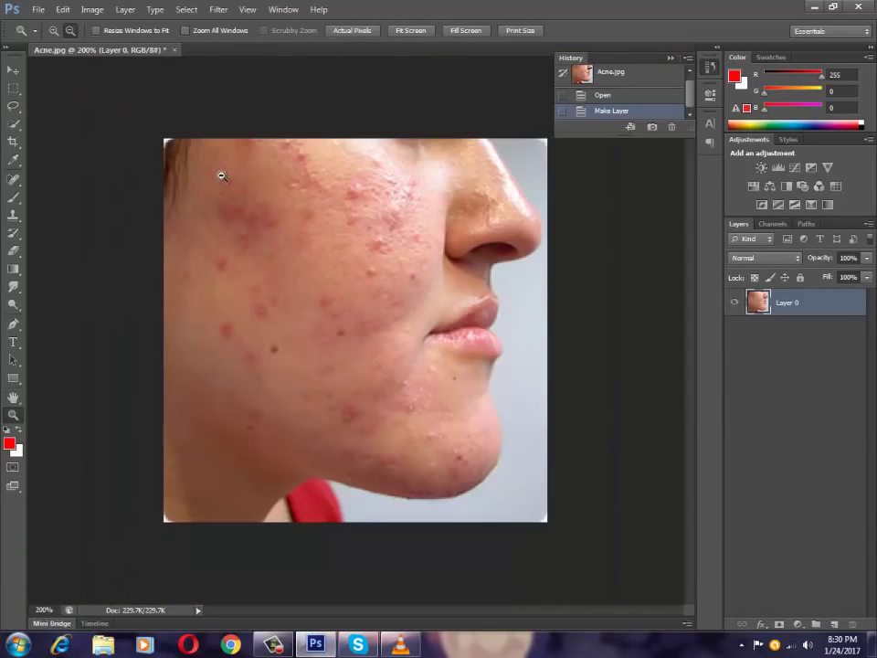
pyautogui.click(53, 32)
pyautogui.click(292, 206)
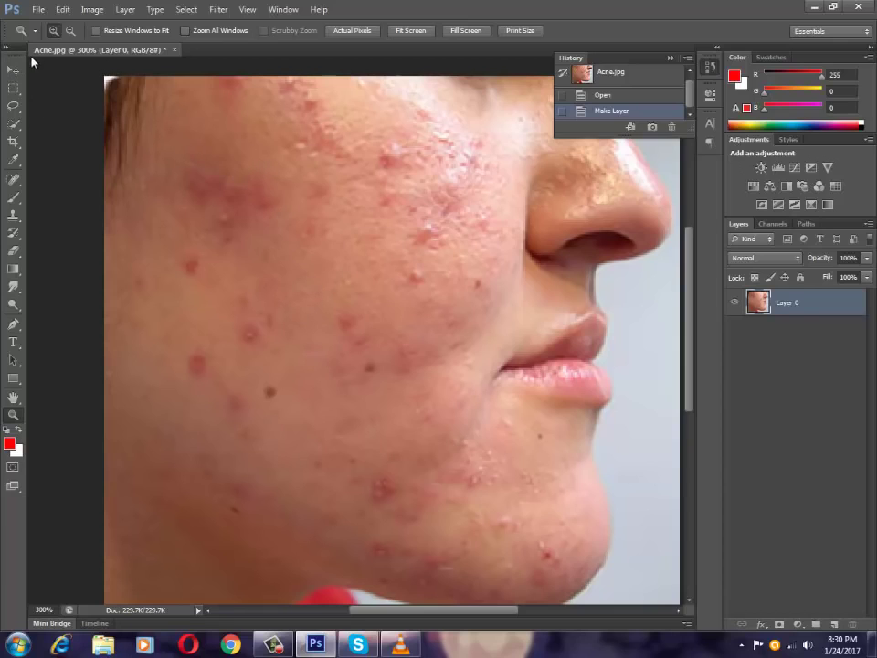
# Try smudging the upper cheek, then revert to the Acne.jpg History snapshot
pyautogui.click(14, 290)
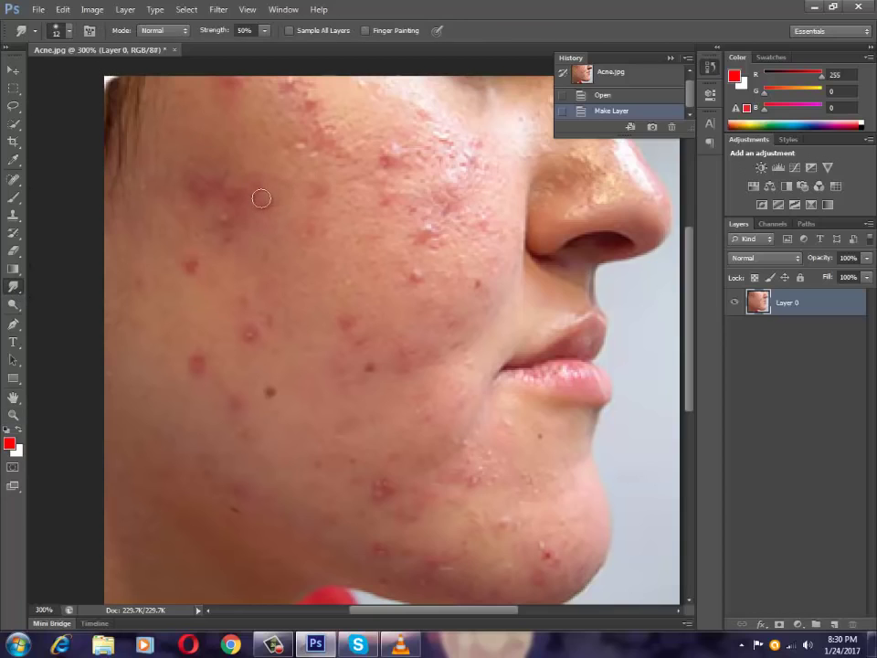
pyautogui.moveTo(261, 198)
pyautogui.mouseDown()
pyautogui.moveTo(256, 221)
pyautogui.moveTo(231, 241)
pyautogui.mouseUp()
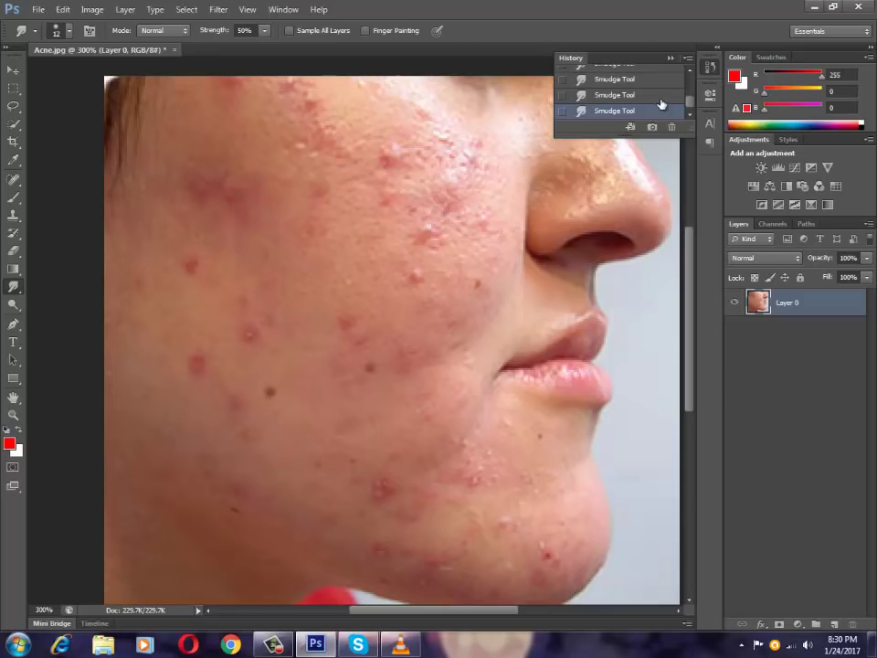
pyautogui.scroll(5, 661, 104)
pyautogui.click(628, 81)
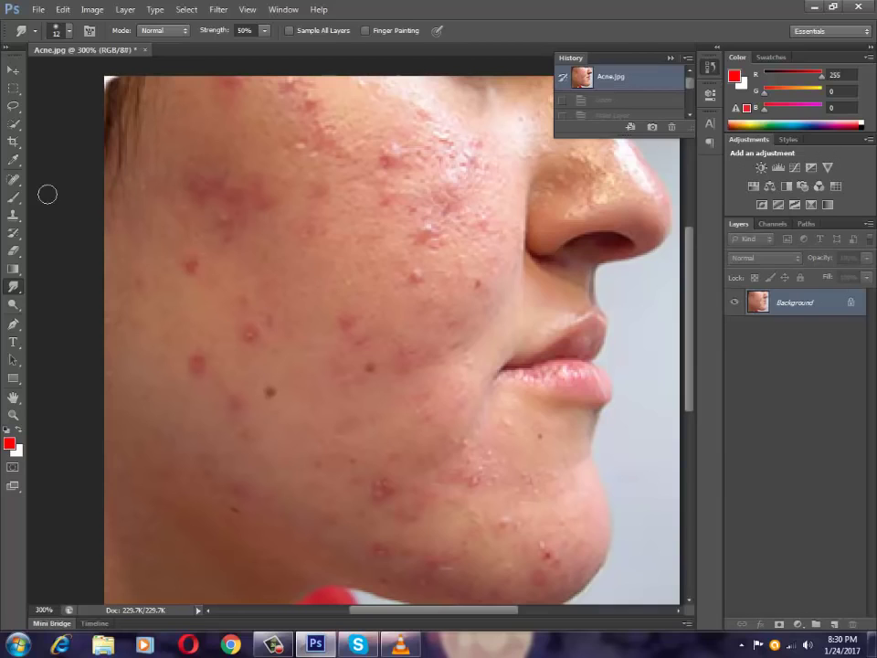
# Switch the healing tool to the Spot Healing Brush Tool
pyautogui.click(14, 181)
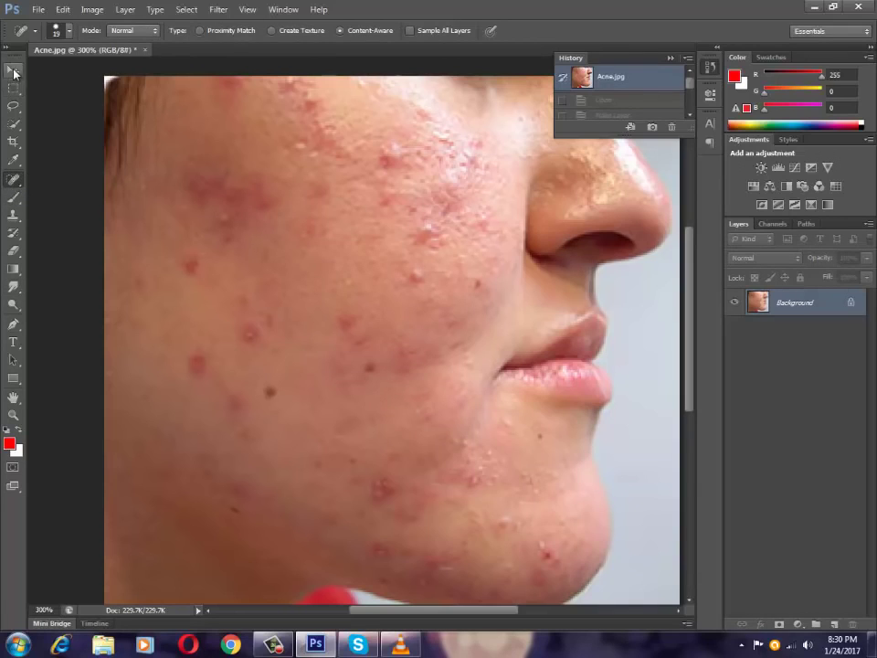
pyautogui.rightClick(15, 181)
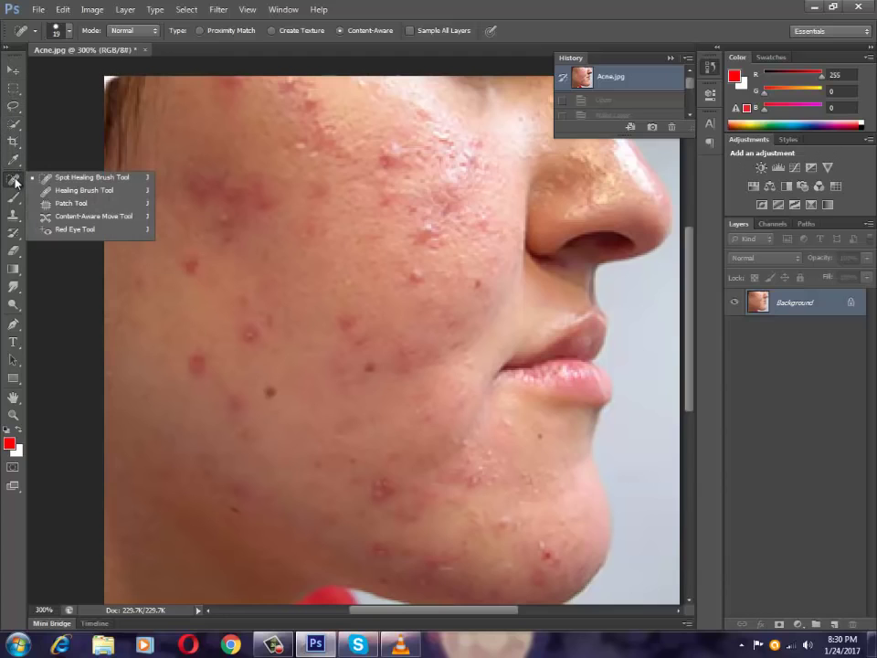
pyautogui.click(67, 180)
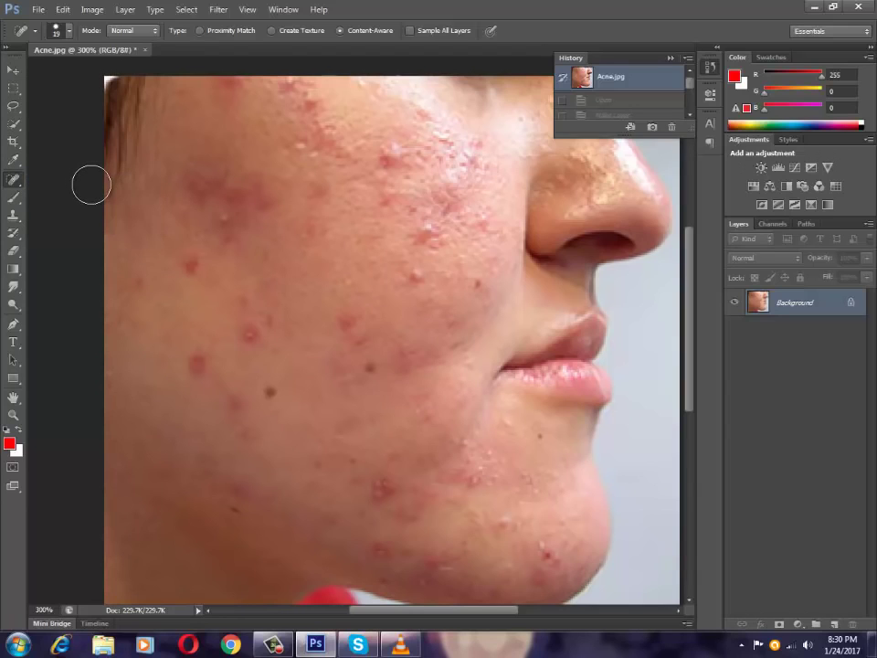
# Convert the Background into Layer 0 and duplicate it as Layer 0 copy
pyautogui.doubleClick(834, 302)
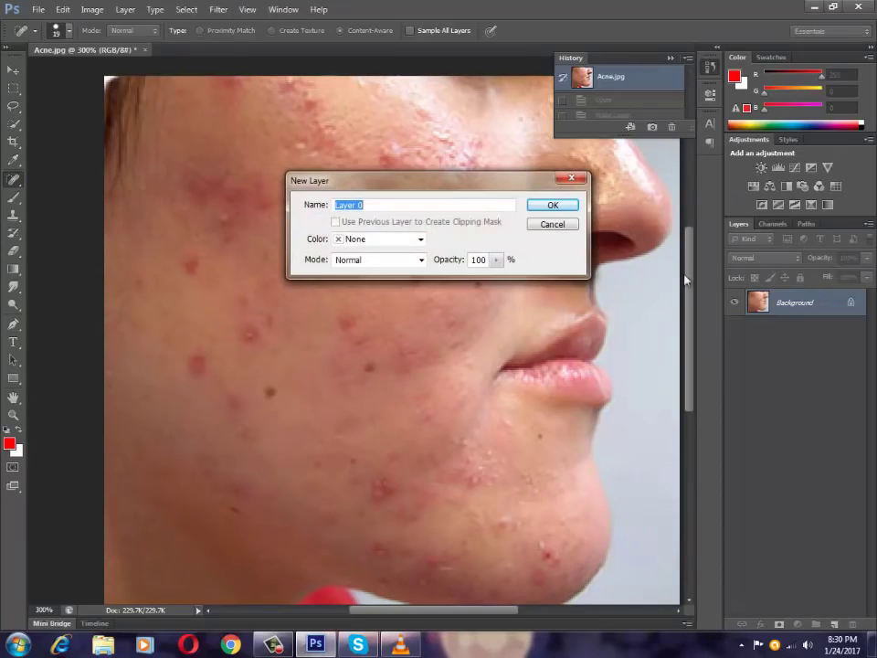
pyautogui.click(553, 204)
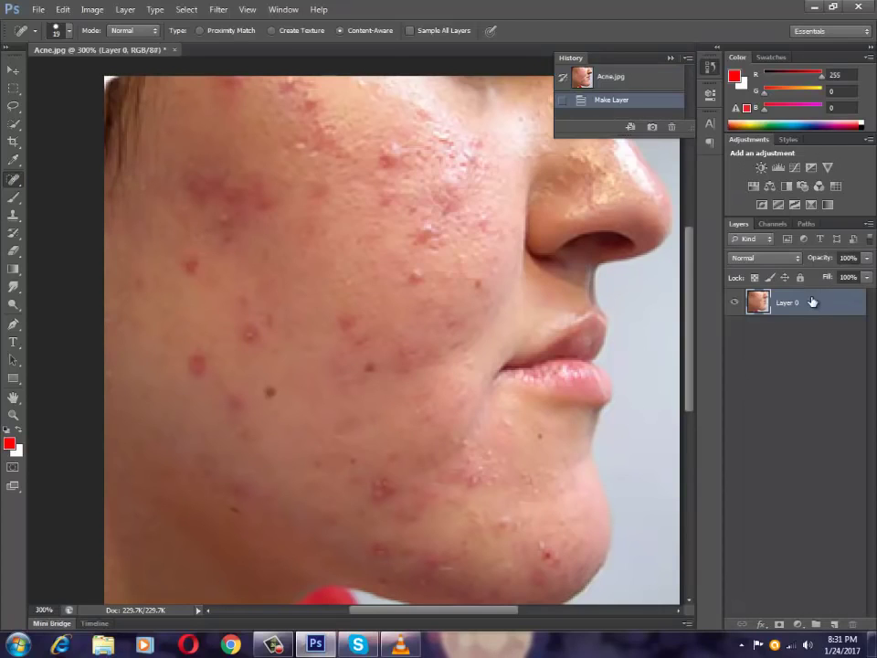
pyautogui.rightClick(787, 307)
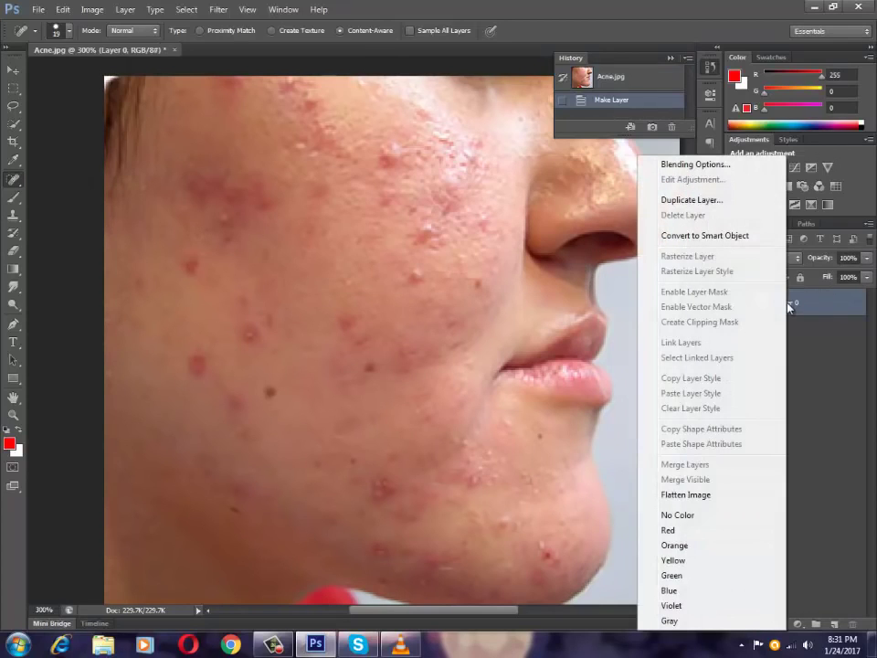
pyautogui.click(718, 201)
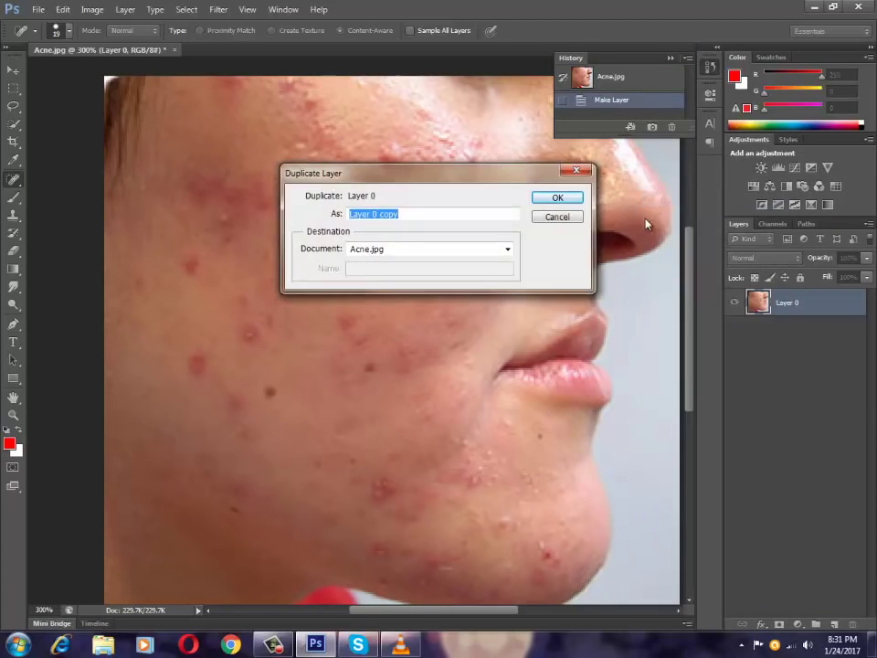
pyautogui.click(557, 198)
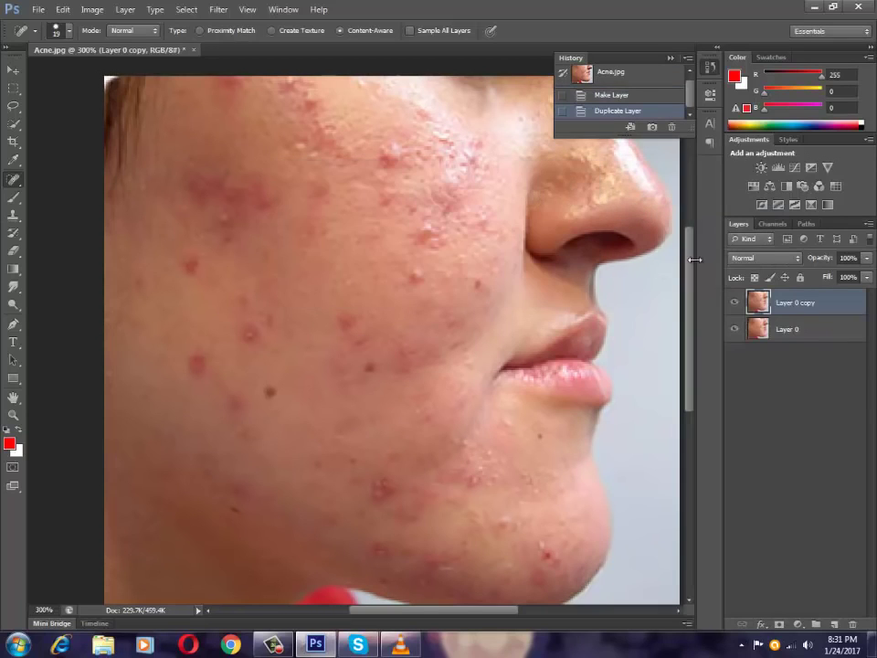
# Delete Layer 0 copy so only Layer 0 remains
pyautogui.click(790, 331)
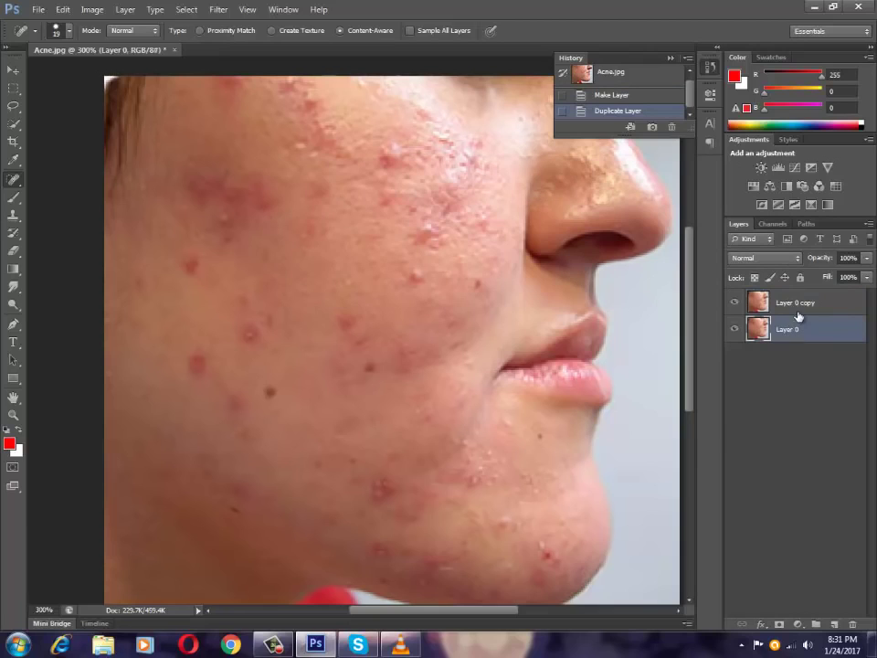
pyautogui.click(800, 305)
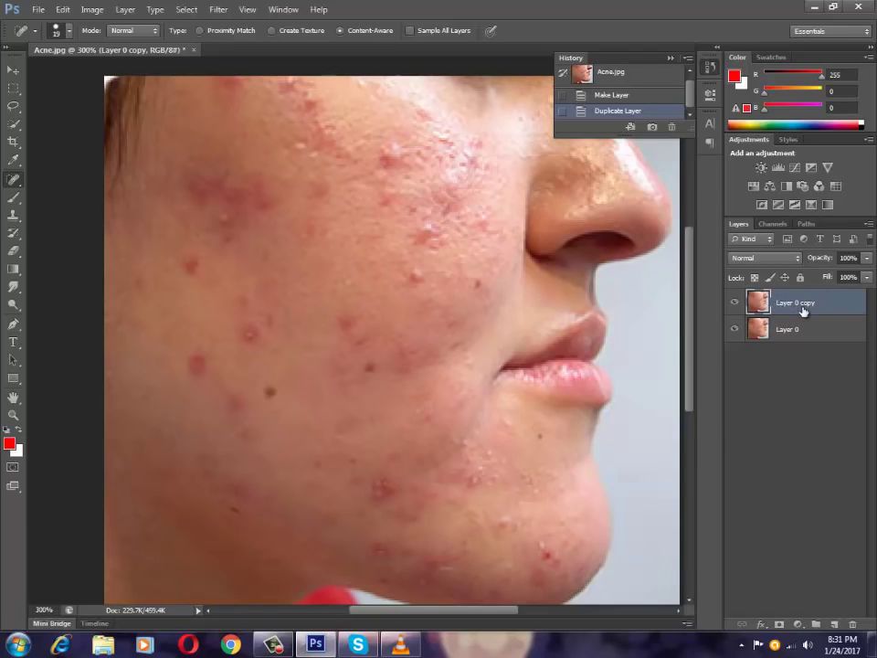
pyautogui.rightClick(784, 306)
pyautogui.click(714, 219)
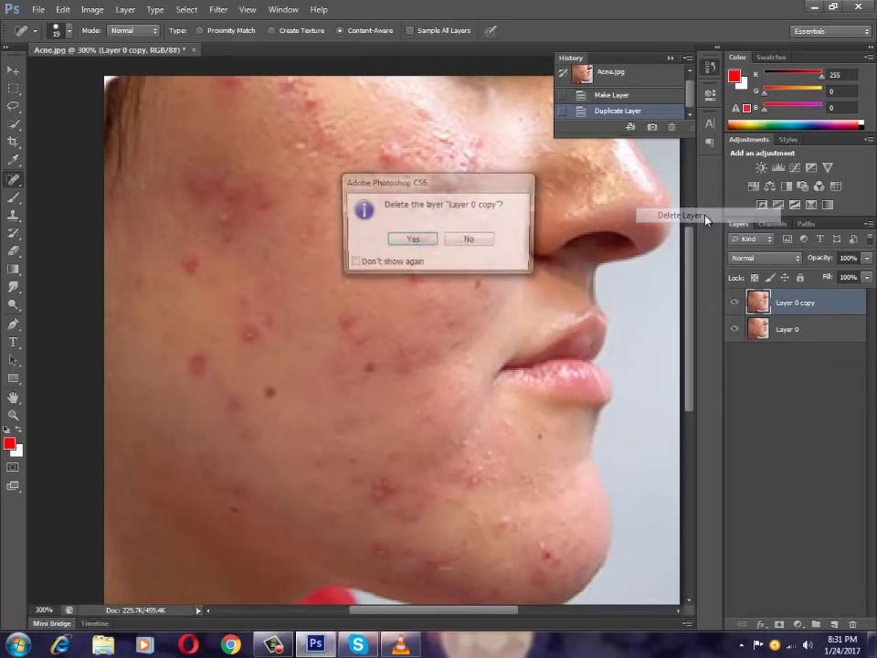
pyautogui.click(411, 240)
# Reselect Layer 0 and shrink the Spot Healing Brush to about 12 px
pyautogui.click(768, 377)
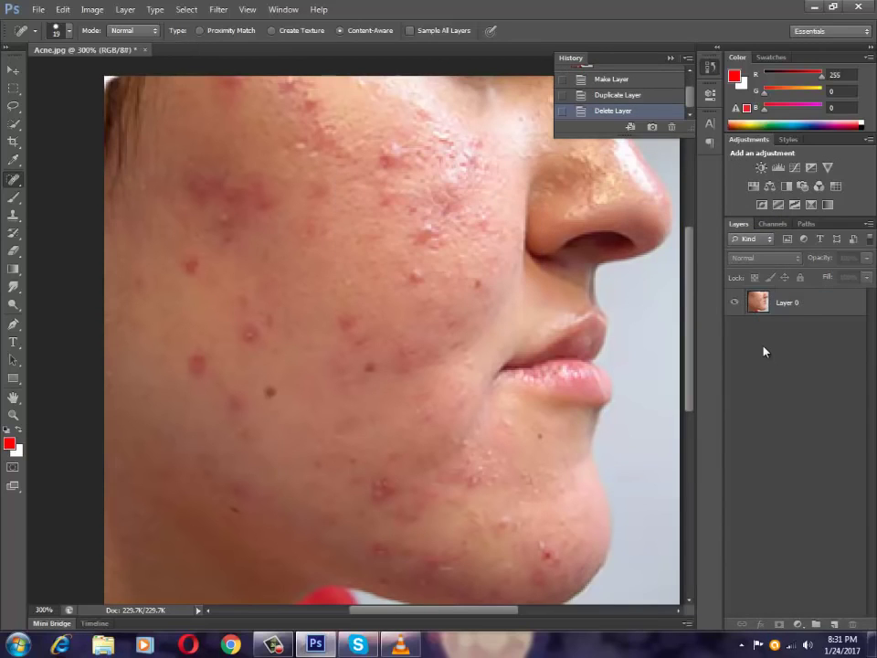
pyautogui.click(783, 309)
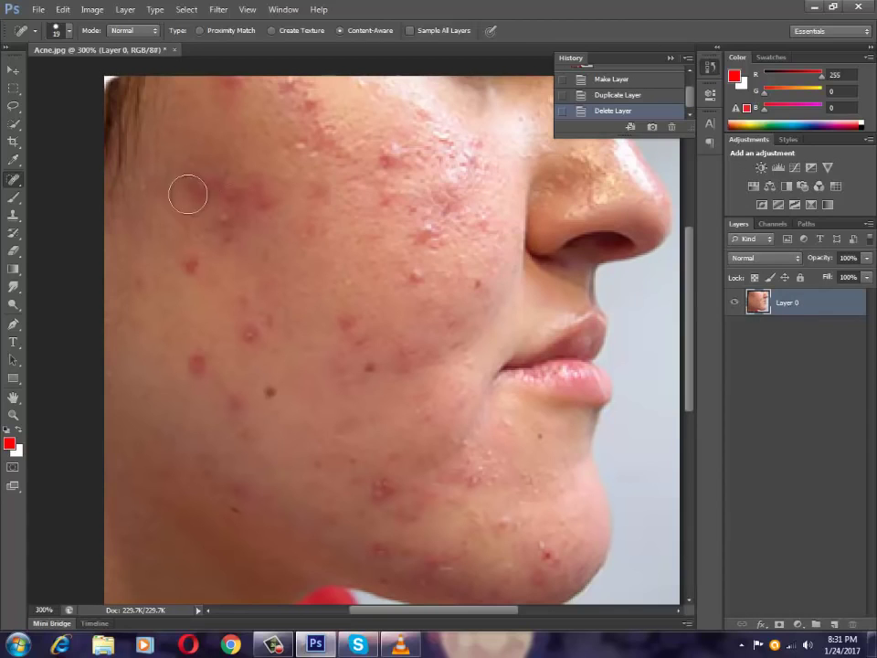
pyautogui.click(69, 31)
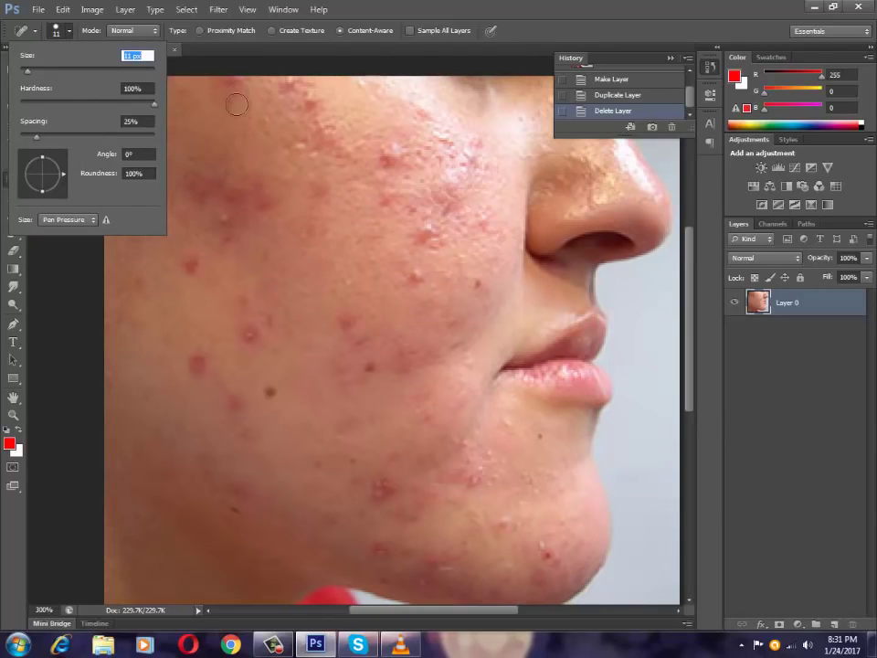
pyautogui.click(69, 33)
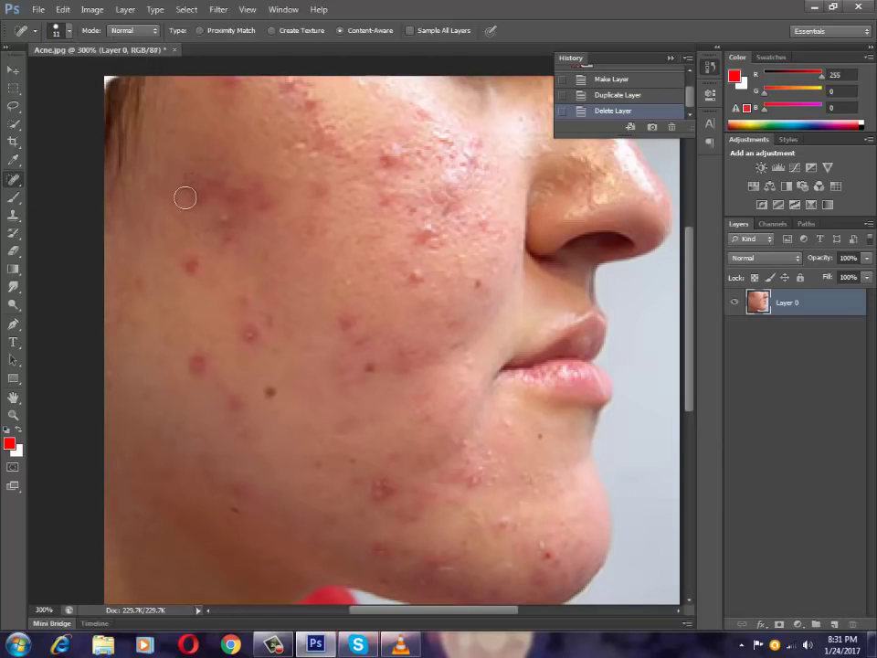
pyautogui.scroll(1, 187, 192)
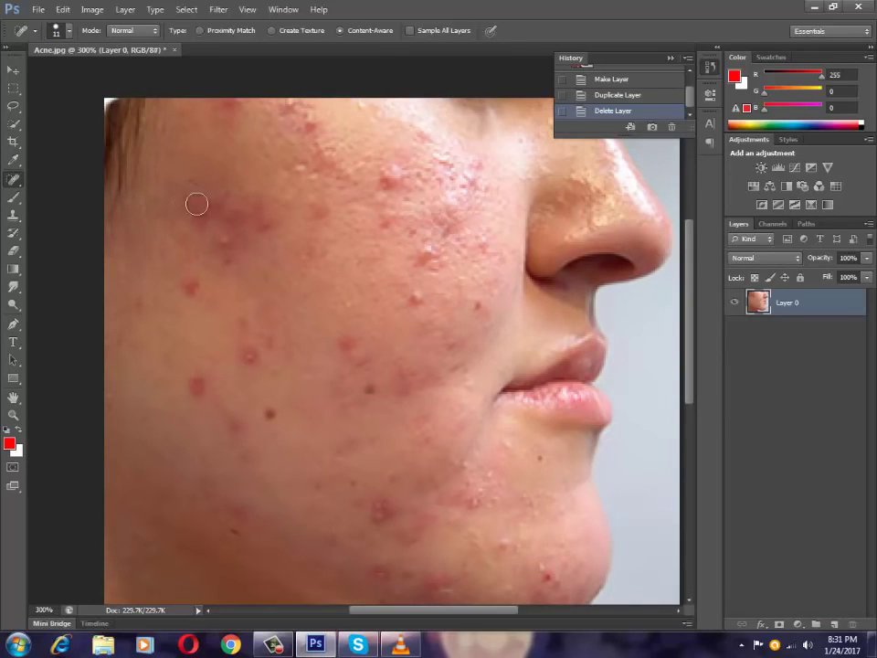
pyautogui.click(65, 34)
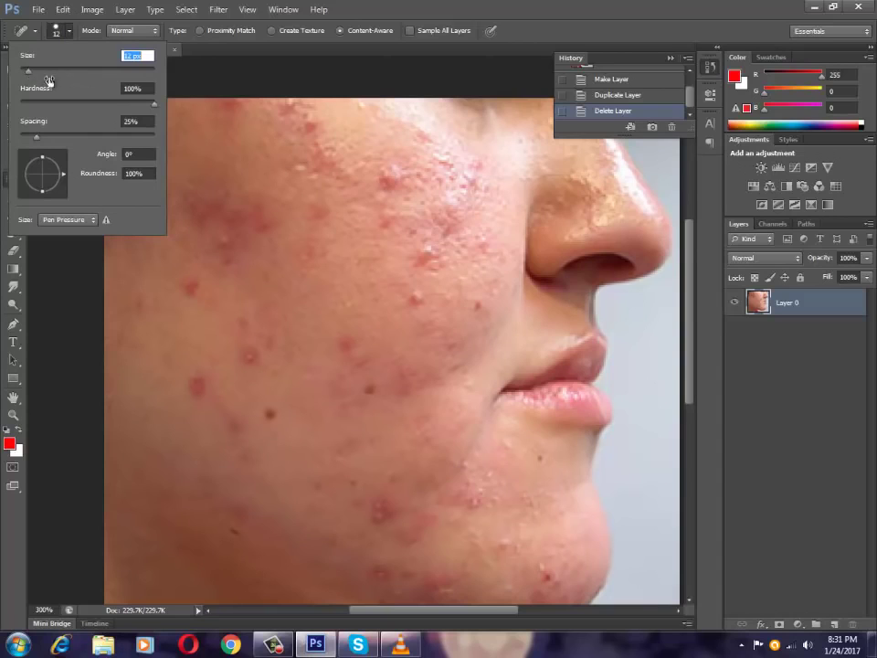
# Heal blemishes on the upper and middle cheek and beside the nose
pyautogui.click(387, 178)
pyautogui.click(384, 177)
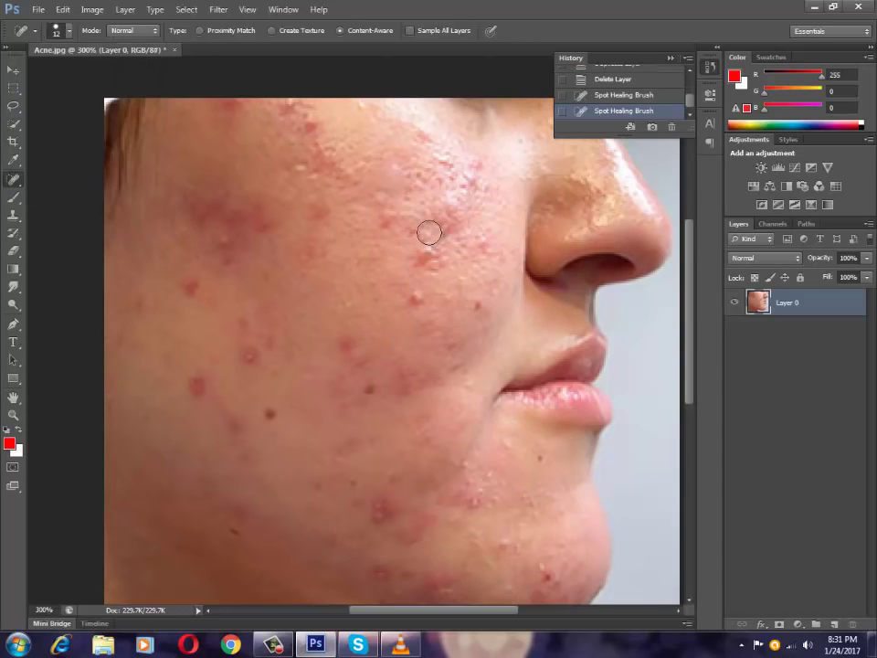
pyautogui.scroll(-2, 429, 232)
pyautogui.scroll(3, 301, 144)
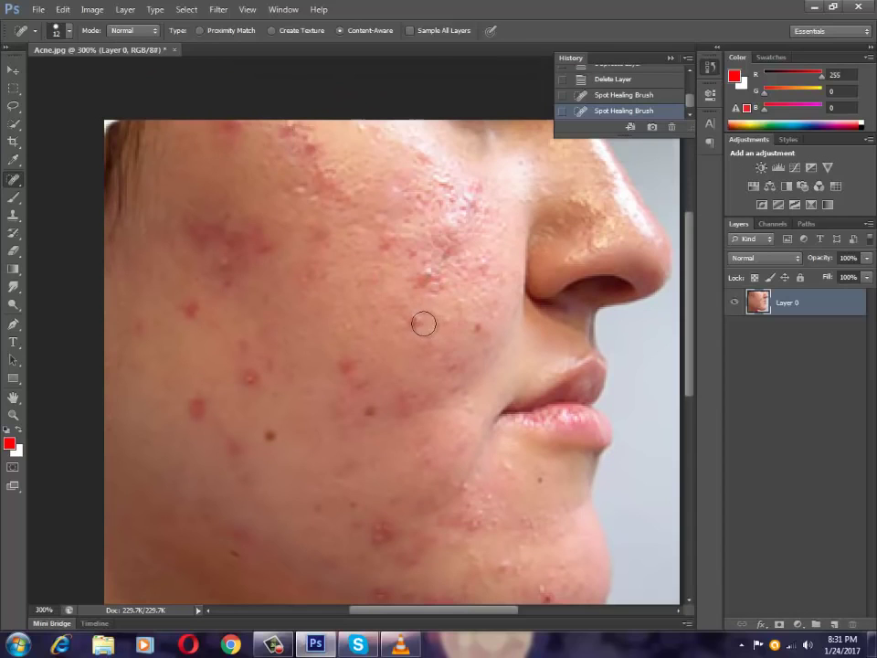
pyautogui.click(424, 283)
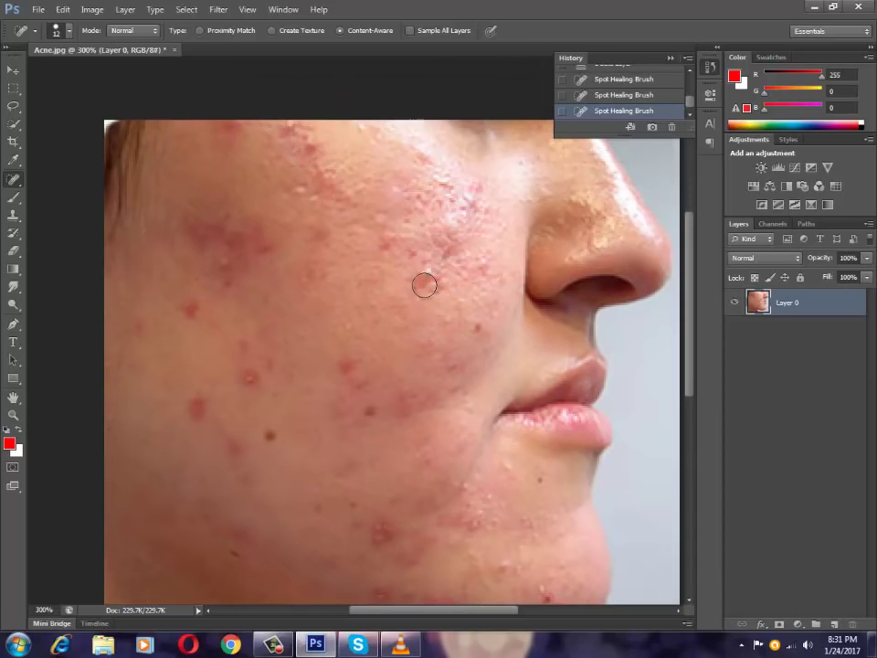
pyautogui.click(476, 327)
pyautogui.moveTo(444, 287)
pyautogui.mouseDown()
pyautogui.moveTo(470, 270)
pyautogui.moveTo(380, 234)
pyautogui.mouseUp()
pyautogui.click(415, 261)
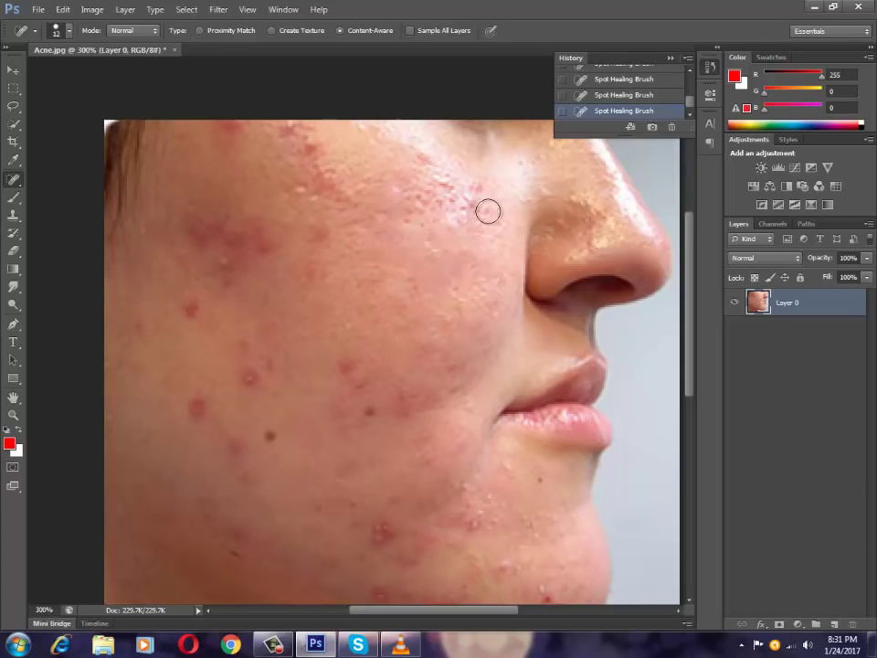
# Heal the remaining red spots across the upper and upper-left cheek
pyautogui.click(454, 205)
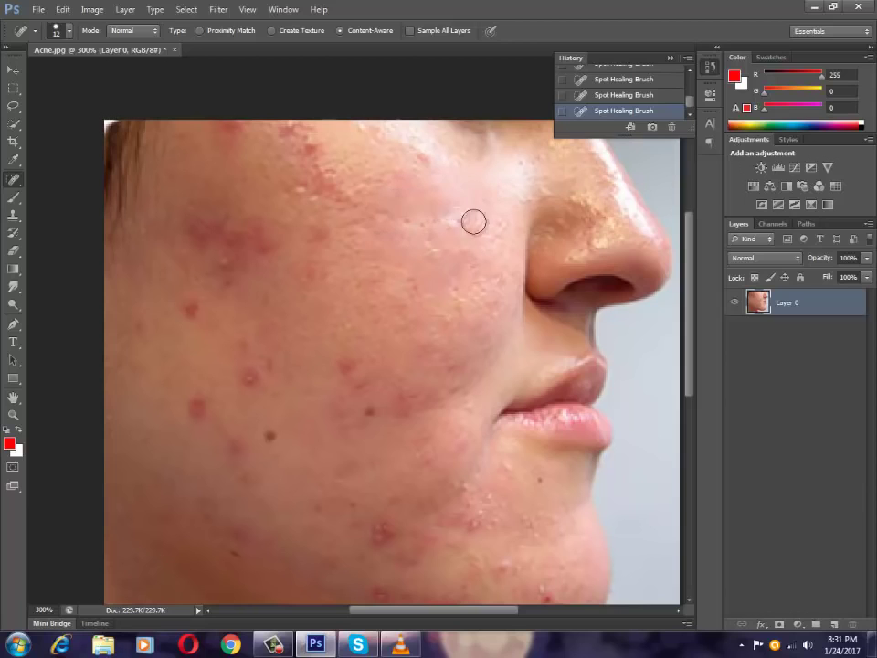
pyautogui.moveTo(473, 221); pyautogui.dragTo(398, 218)
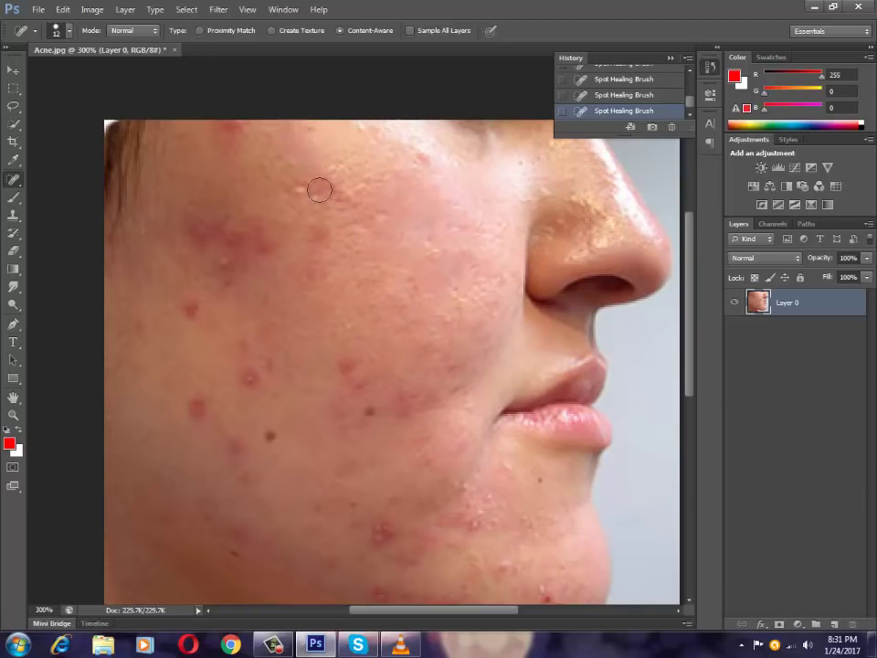
pyautogui.moveTo(318, 189); pyautogui.dragTo(345, 202)
pyautogui.moveTo(422, 157); pyautogui.dragTo(389, 129)
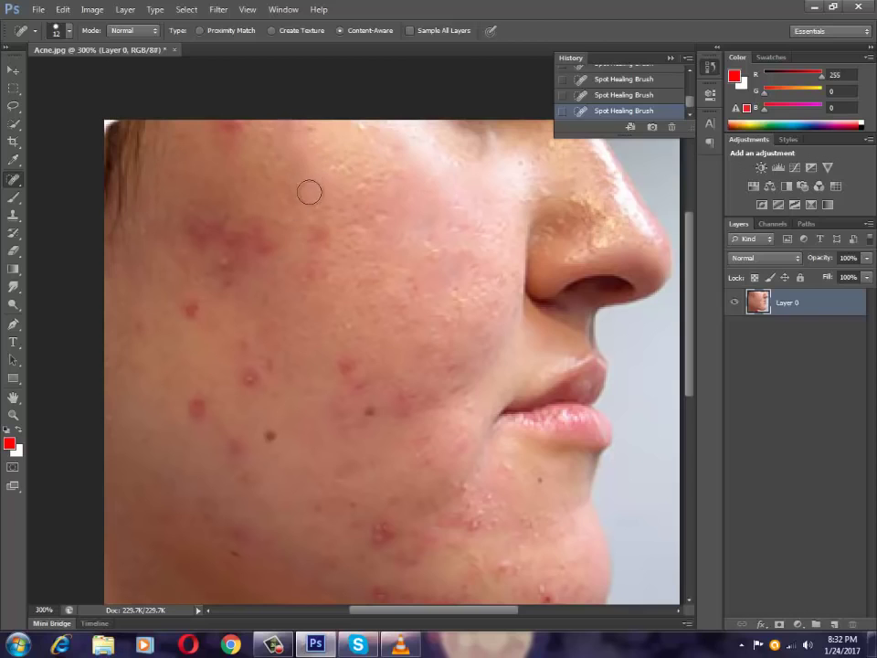
pyautogui.click(324, 228)
pyautogui.click(324, 248)
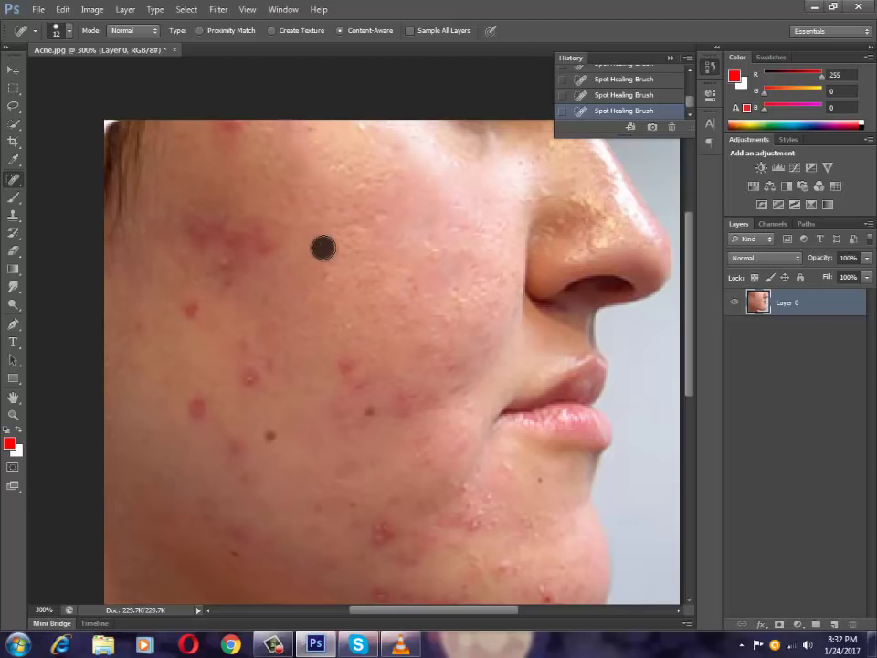
pyautogui.moveTo(216, 212)
pyautogui.mouseDown()
pyautogui.moveTo(268, 254)
pyautogui.moveTo(298, 225)
pyautogui.moveTo(201, 245)
pyautogui.mouseUp()
pyautogui.moveTo(227, 291)
pyautogui.mouseDown()
pyautogui.moveTo(203, 271)
pyautogui.moveTo(195, 310)
pyautogui.moveTo(190, 301)
pyautogui.moveTo(119, 350)
pyautogui.mouseUp()
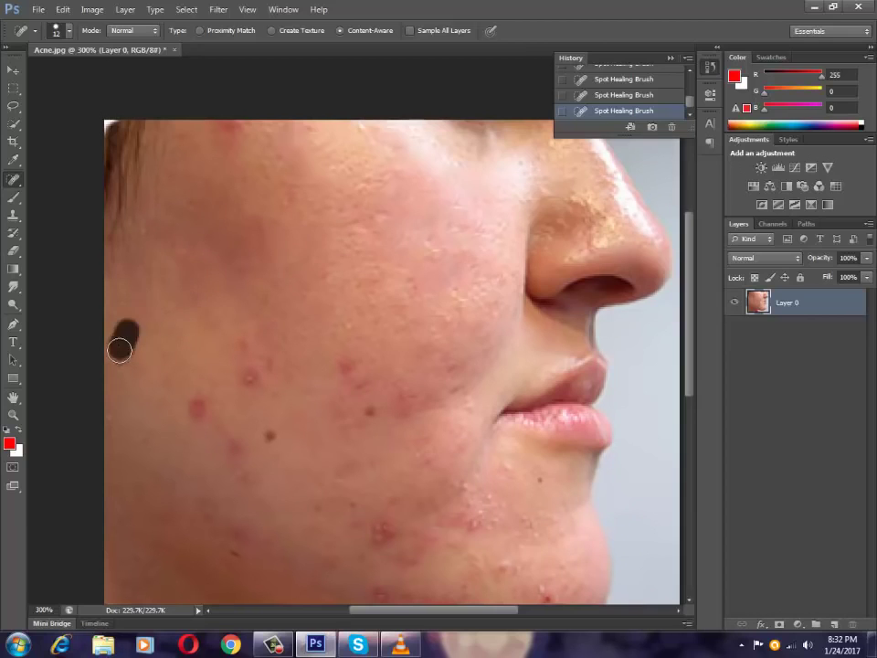
# Spot-heal the cluster of blemishes across the lower-left cheek
pyautogui.scroll(-2, 153, 352)
pyautogui.moveTo(178, 307); pyautogui.dragTo(193, 350)
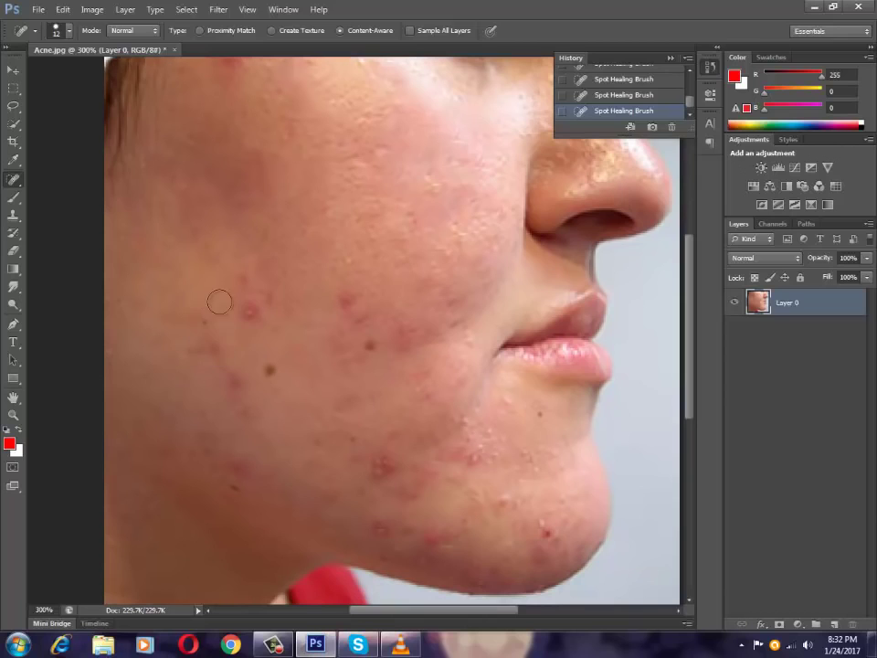
pyautogui.moveTo(231, 285); pyautogui.dragTo(249, 316)
pyautogui.moveTo(239, 263); pyautogui.dragTo(265, 309)
pyautogui.moveTo(218, 331); pyautogui.dragTo(246, 387)
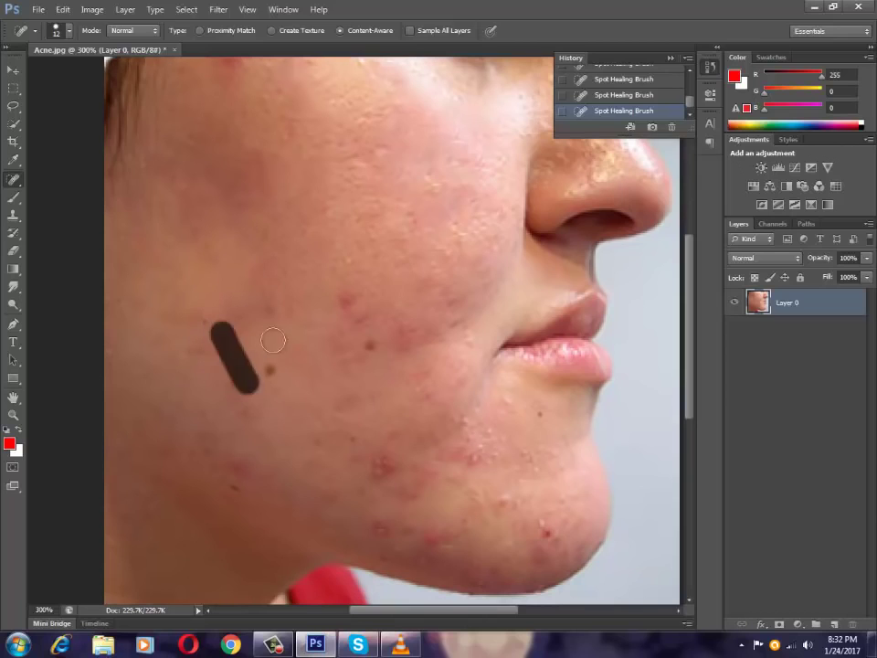
pyautogui.moveTo(273, 340); pyautogui.dragTo(268, 373)
pyautogui.moveTo(261, 475); pyautogui.dragTo(216, 454)
pyautogui.moveTo(205, 383); pyautogui.dragTo(225, 396)
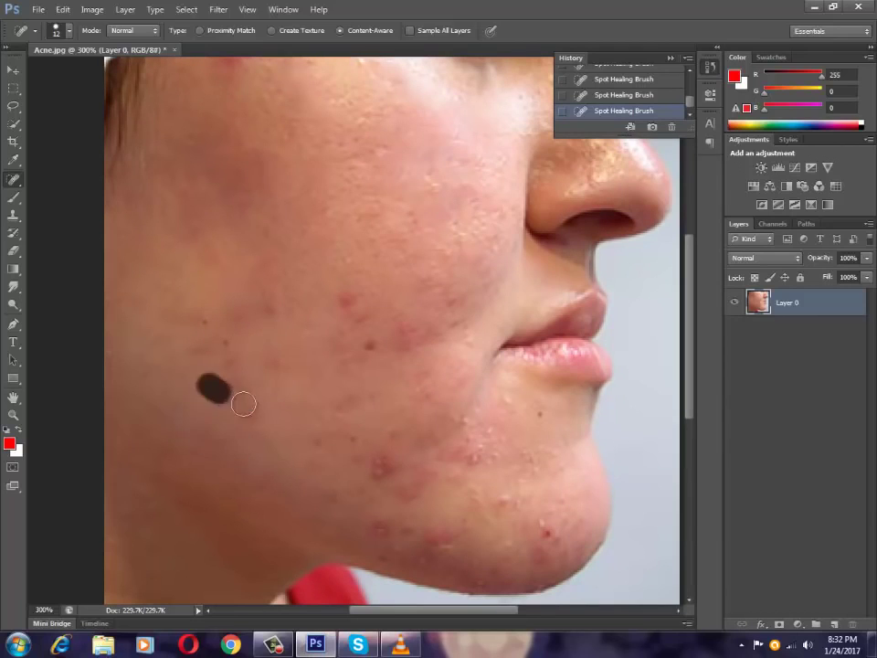
pyautogui.moveTo(374, 251); pyautogui.dragTo(345, 298)
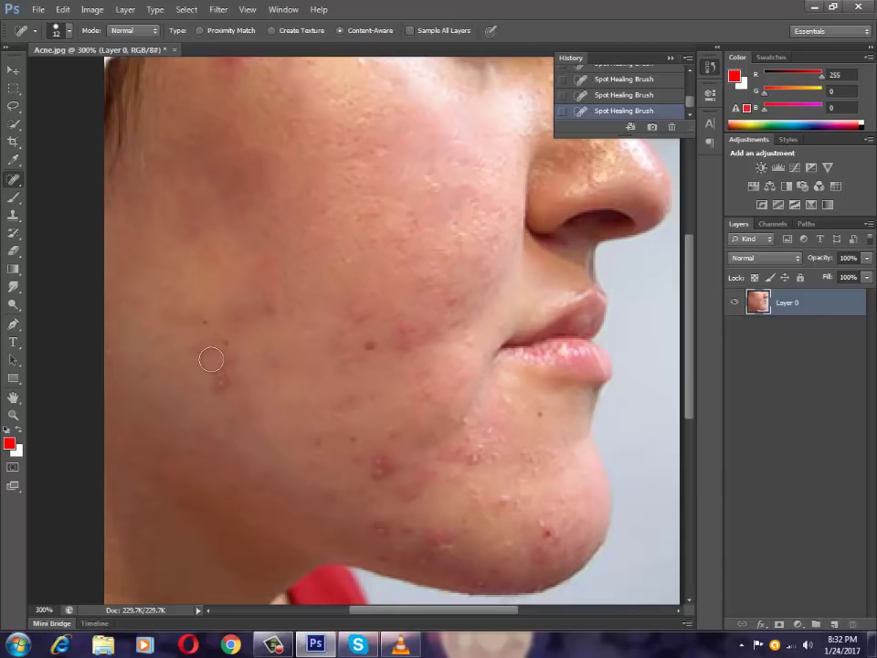
pyautogui.click(263, 251)
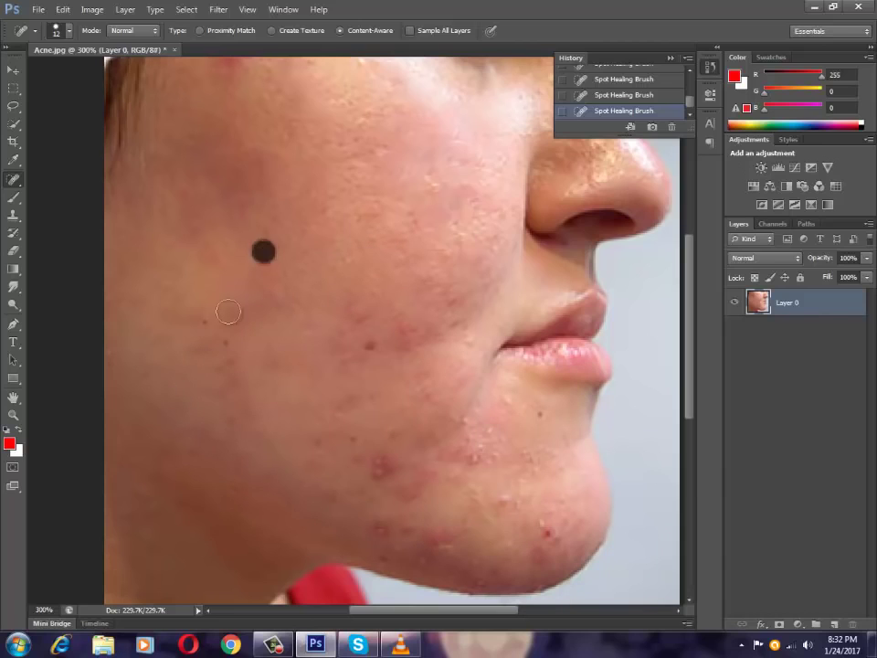
pyautogui.click(231, 354)
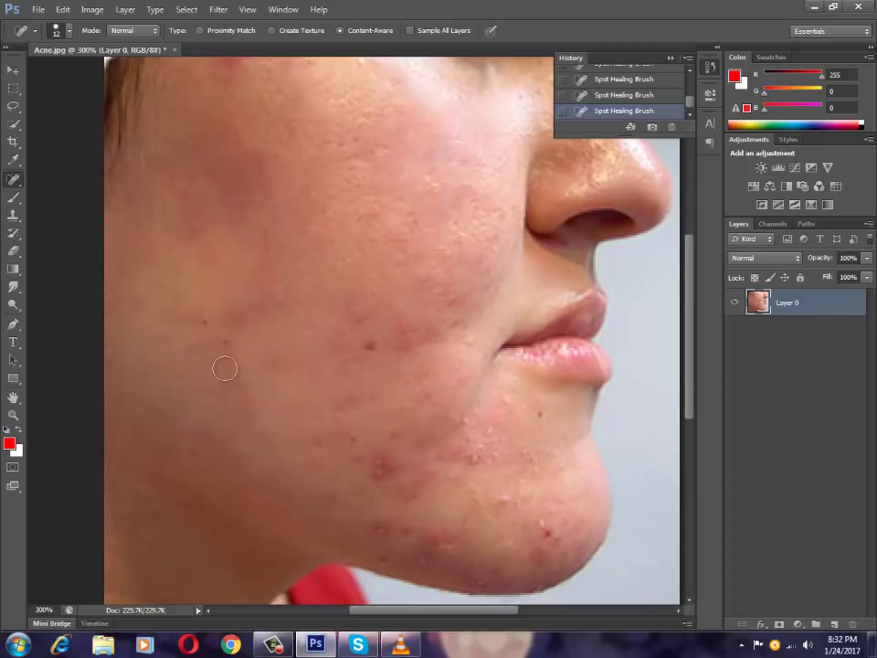
pyautogui.click(209, 333)
pyautogui.moveTo(187, 327); pyautogui.dragTo(204, 336)
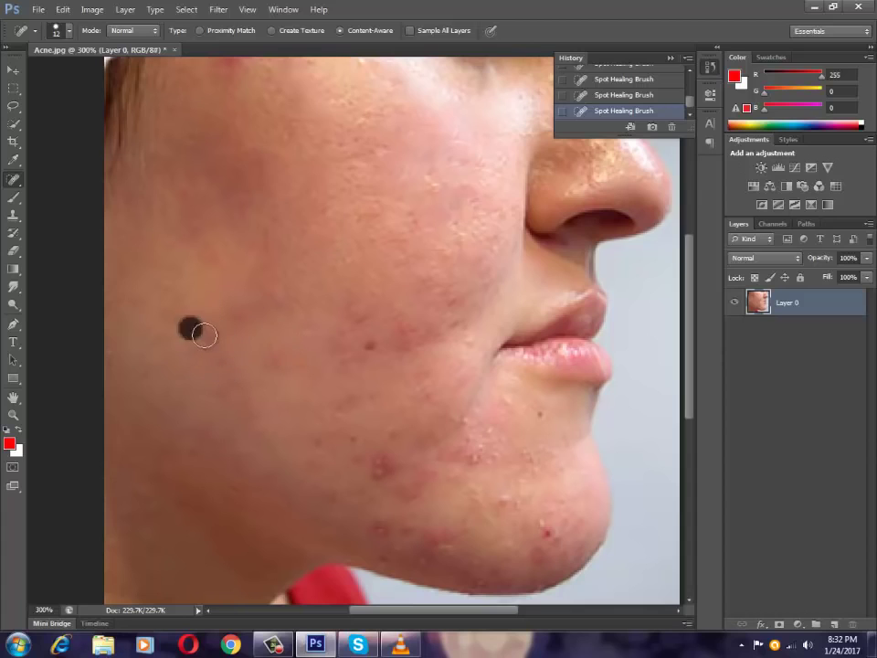
# Heal the red blemishes around the mouth corner, chin and jawline
pyautogui.scroll(-3, 292, 319)
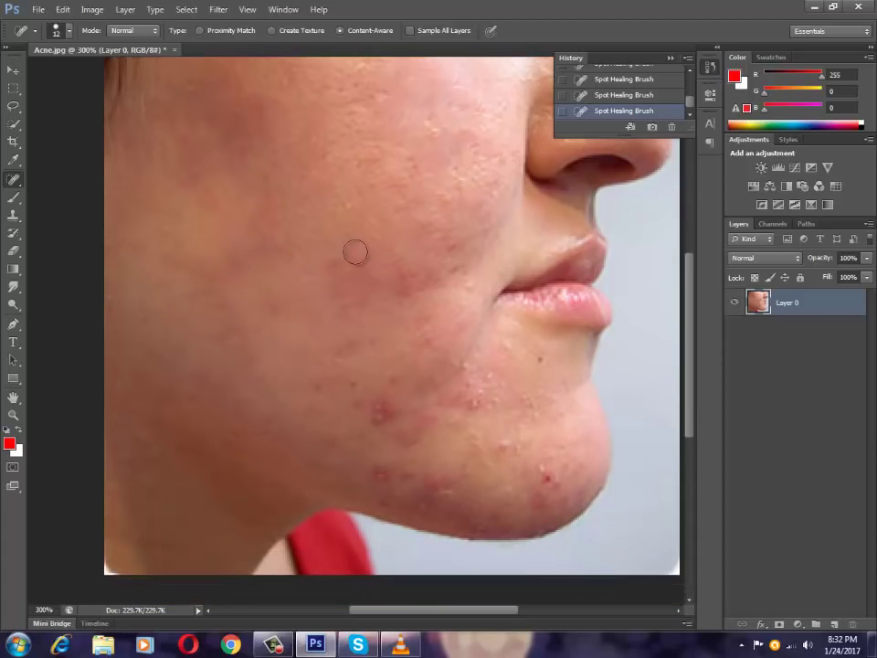
pyautogui.click(404, 274)
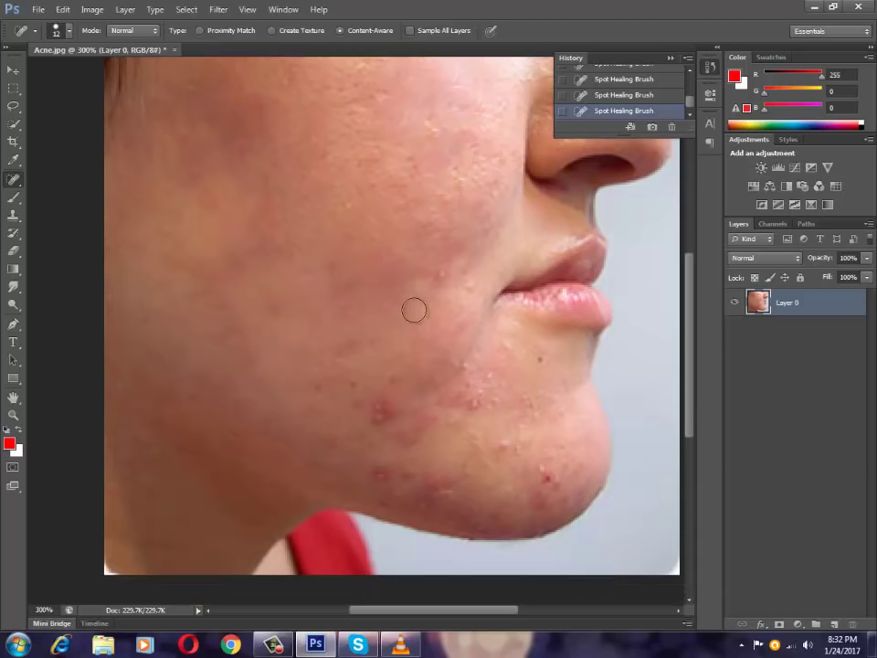
pyautogui.moveTo(414, 311); pyautogui.dragTo(441, 256)
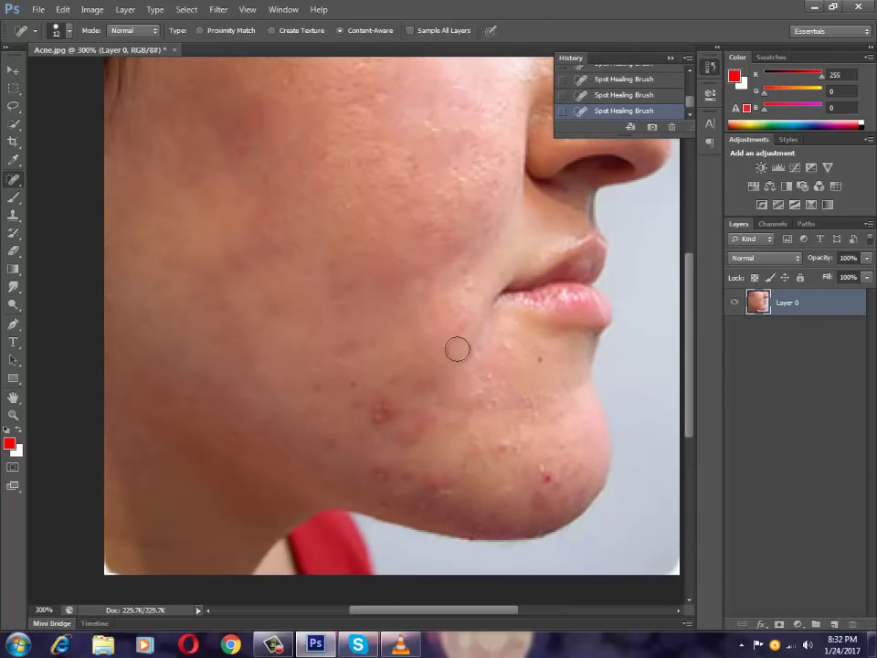
pyautogui.moveTo(452, 328); pyautogui.dragTo(462, 375)
pyautogui.click(378, 409)
pyautogui.click(358, 403)
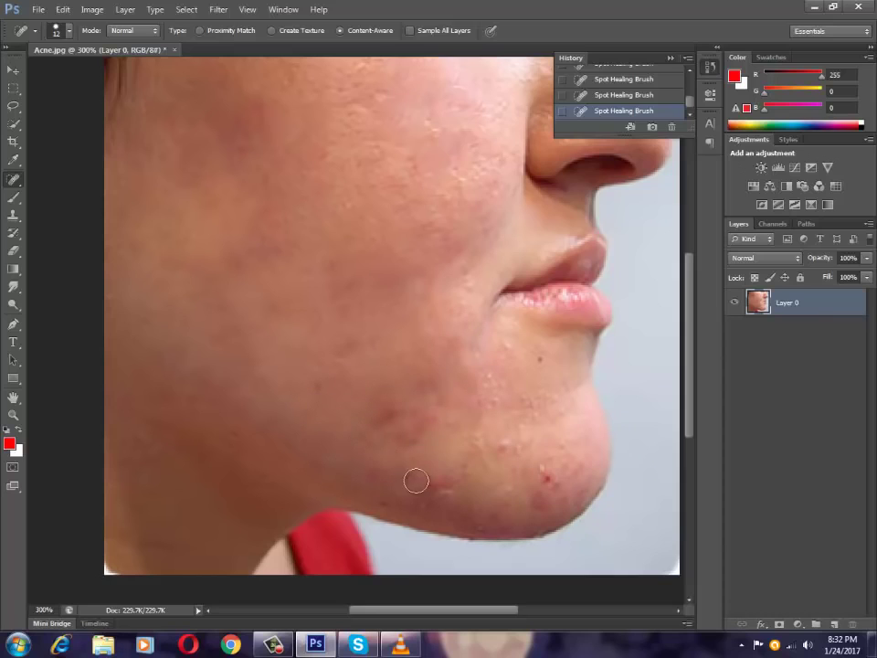
pyautogui.moveTo(362, 413); pyautogui.dragTo(382, 417)
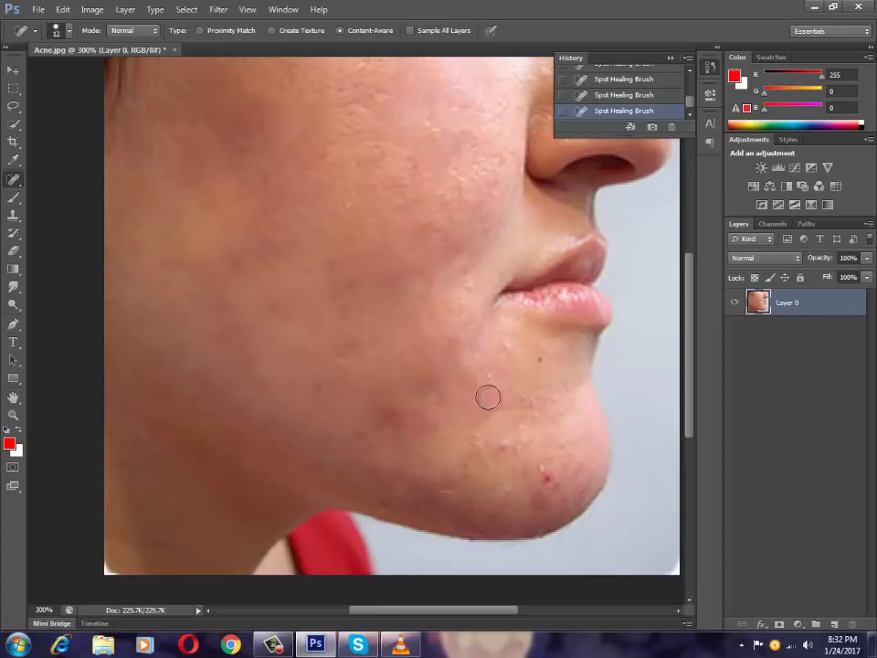
pyautogui.moveTo(465, 448); pyautogui.dragTo(423, 507)
pyautogui.click(490, 513)
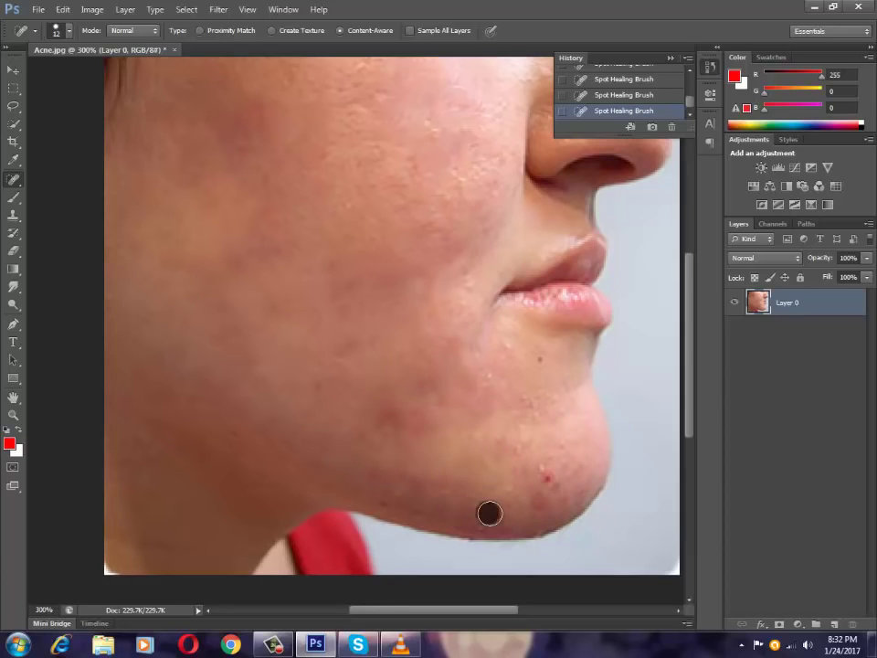
pyautogui.click(517, 502)
pyautogui.click(554, 476)
pyautogui.click(461, 480)
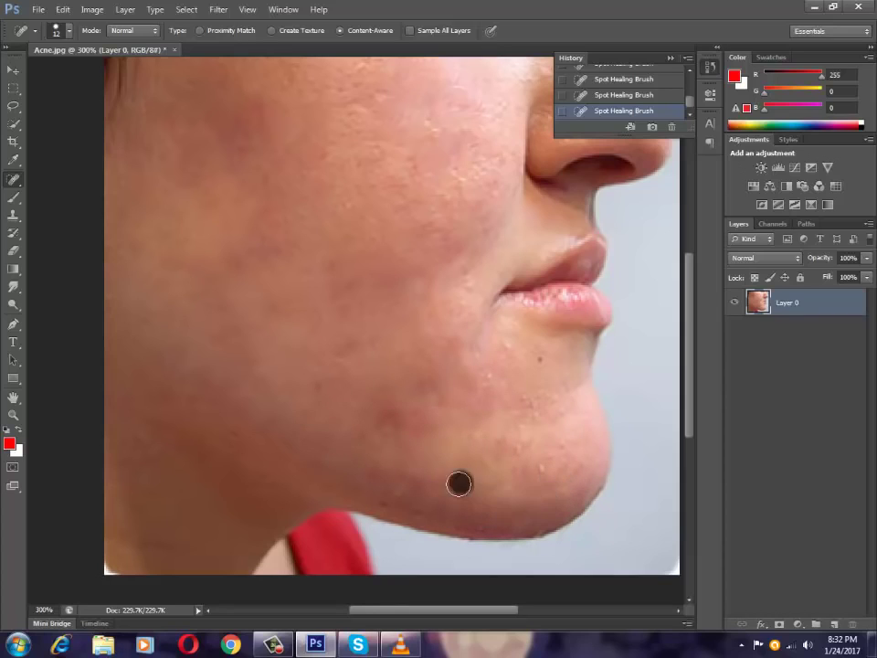
pyautogui.click(411, 426)
pyautogui.moveTo(465, 415)
pyautogui.mouseDown()
pyautogui.moveTo(490, 387)
pyautogui.moveTo(411, 392)
pyautogui.mouseUp()
pyautogui.click(403, 371)
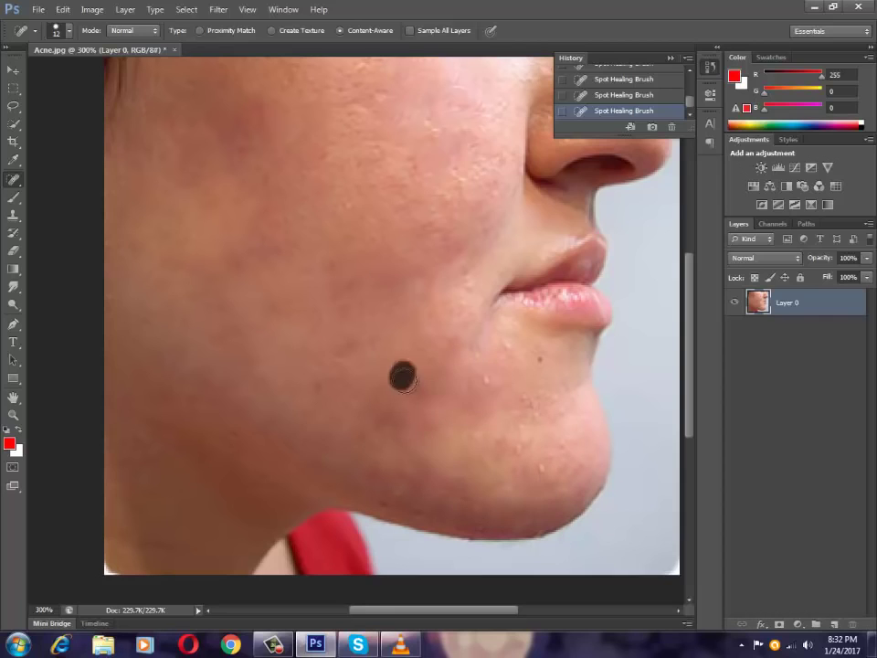
# Heal the remaining spots on the upper cheek, beside the nose and on the lower cheek
pyautogui.scroll(3, 408, 384)
pyautogui.click(299, 209)
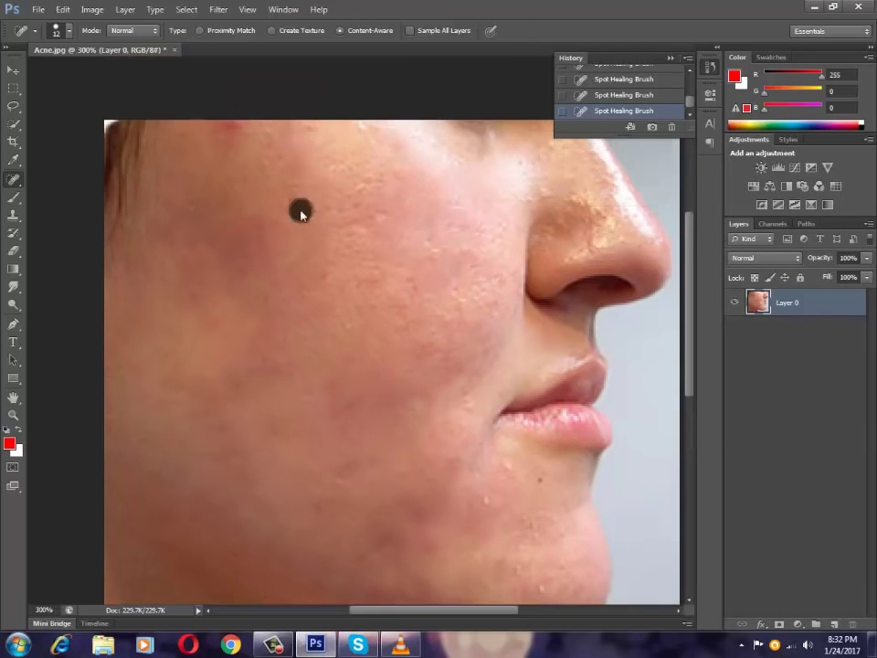
pyautogui.click(353, 202)
pyautogui.click(401, 221)
pyautogui.click(522, 156)
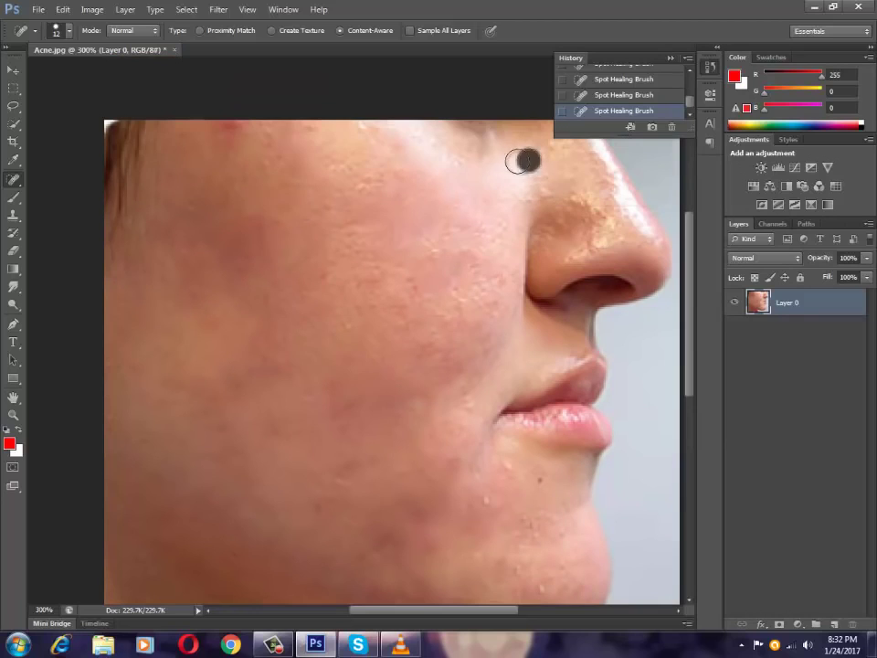
pyautogui.click(470, 172)
pyautogui.click(462, 266)
pyautogui.click(498, 272)
pyautogui.click(446, 349)
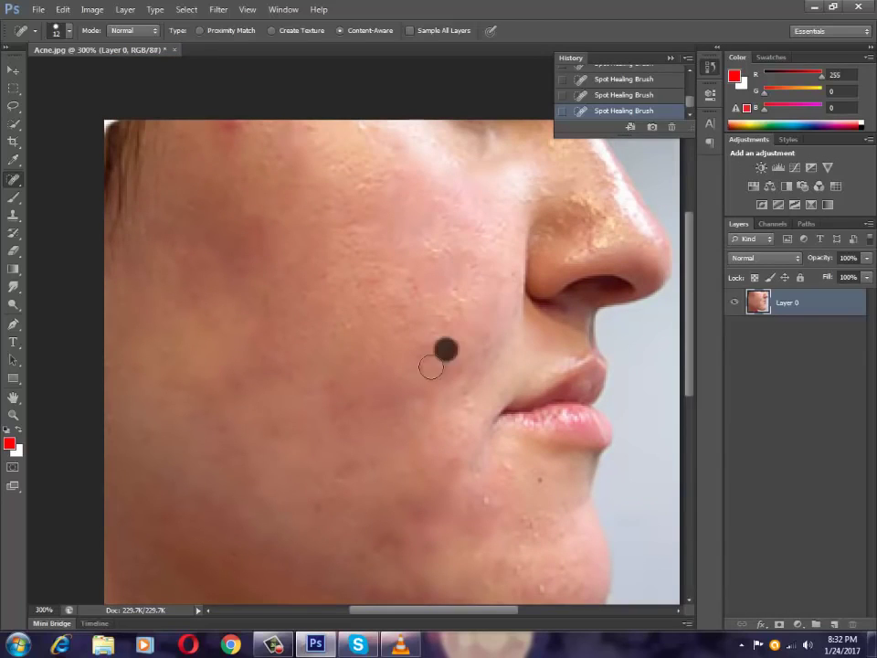
pyautogui.click(331, 393)
pyautogui.click(353, 400)
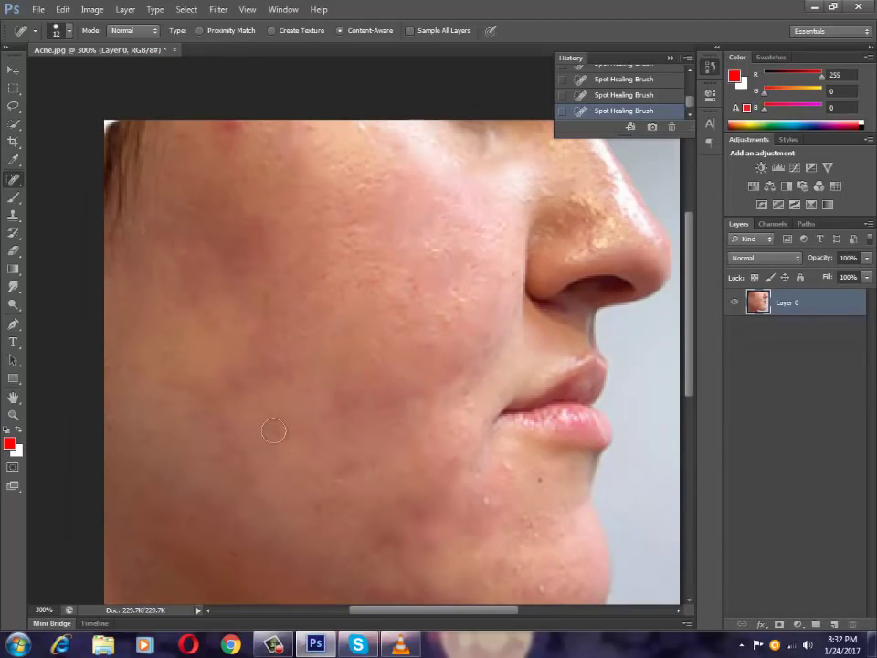
pyautogui.scroll(5, 641, 87)
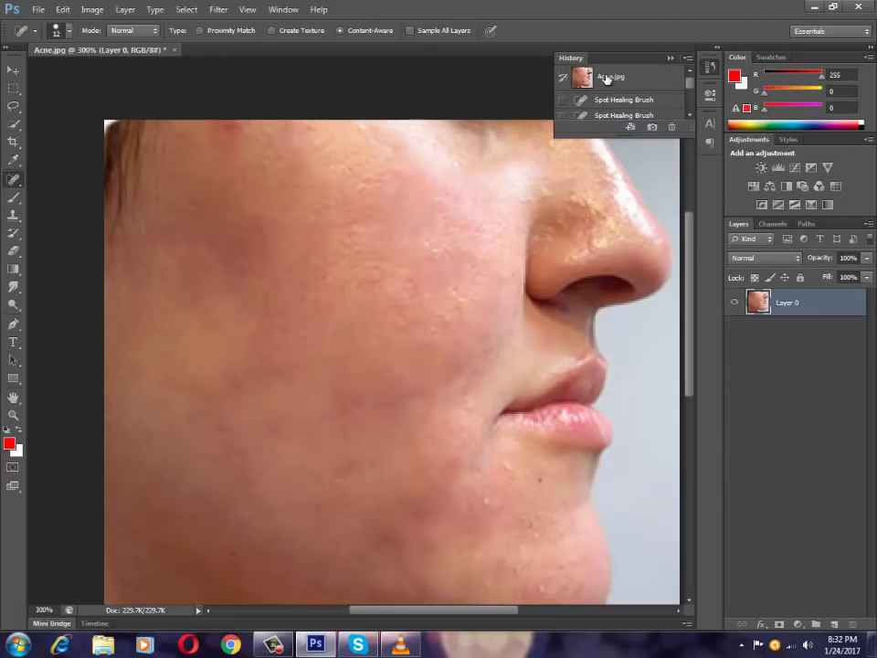
# Compare with the original Acne.jpg snapshot in History, then return to the latest healing step
pyautogui.click(607, 79)
pyautogui.scroll(-3, 605, 87)
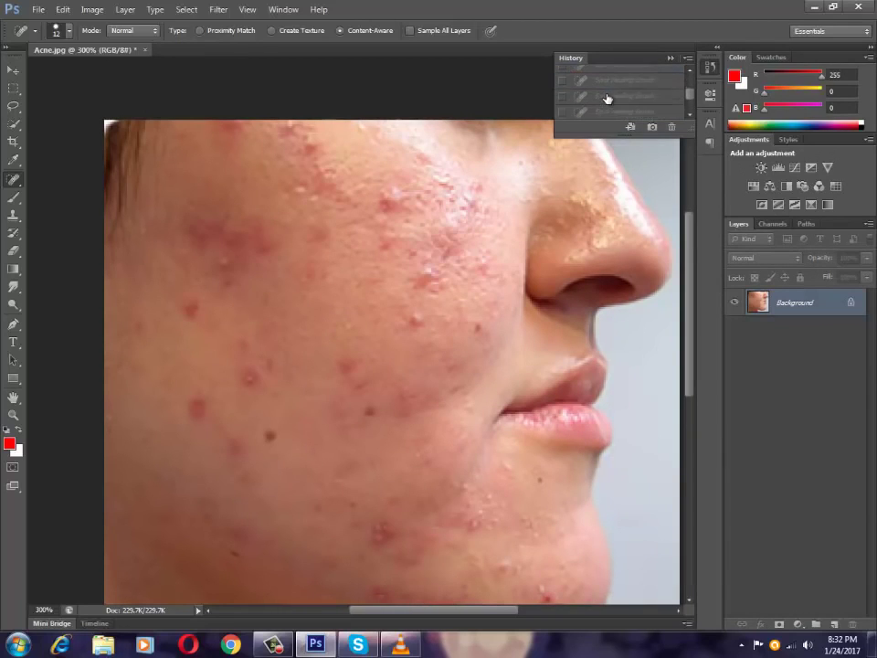
pyautogui.click(604, 109)
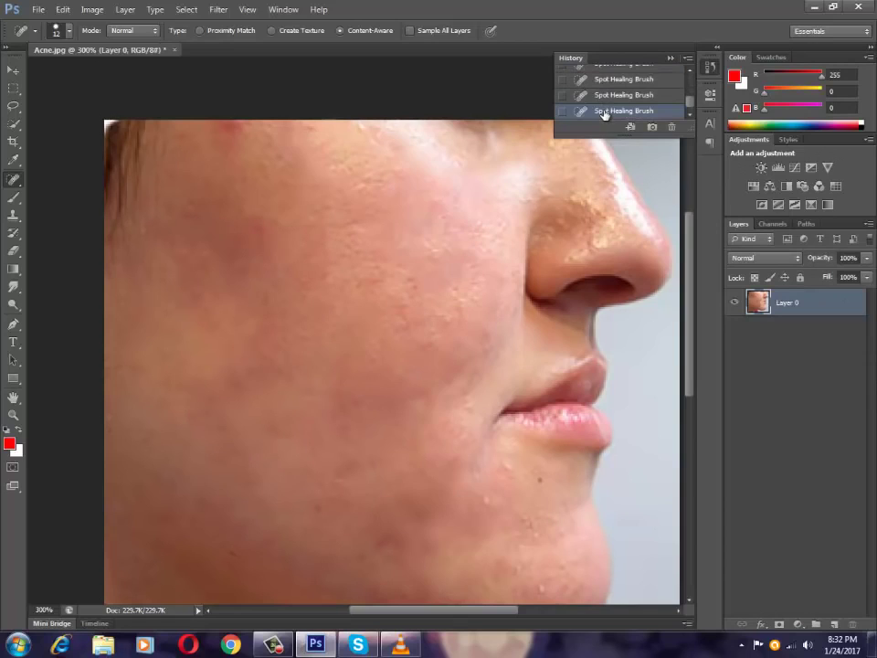
# Heal two leftover spots on the cheek
pyautogui.scroll(3, 592, 104)
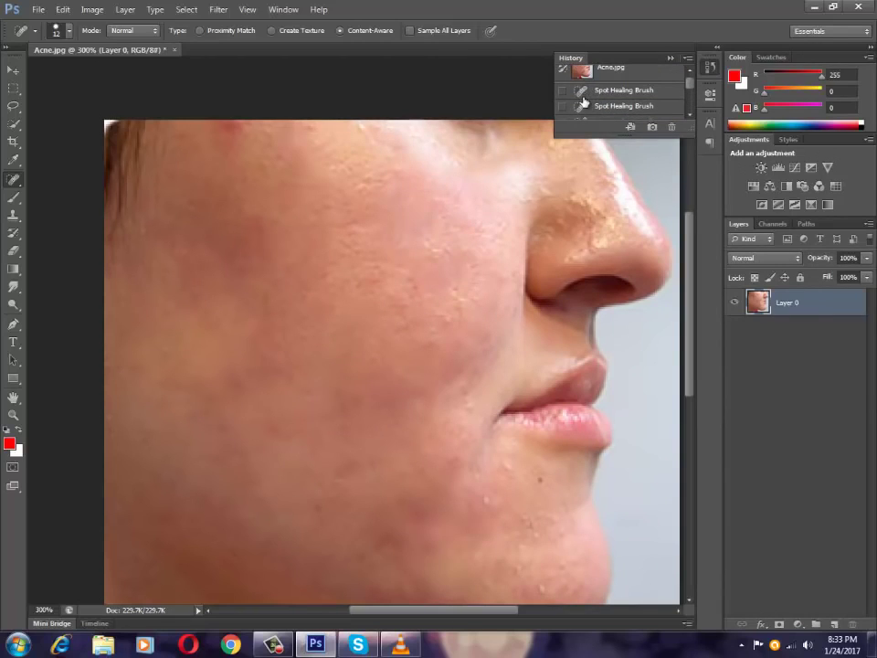
pyautogui.hscroll(2, 583, 103)
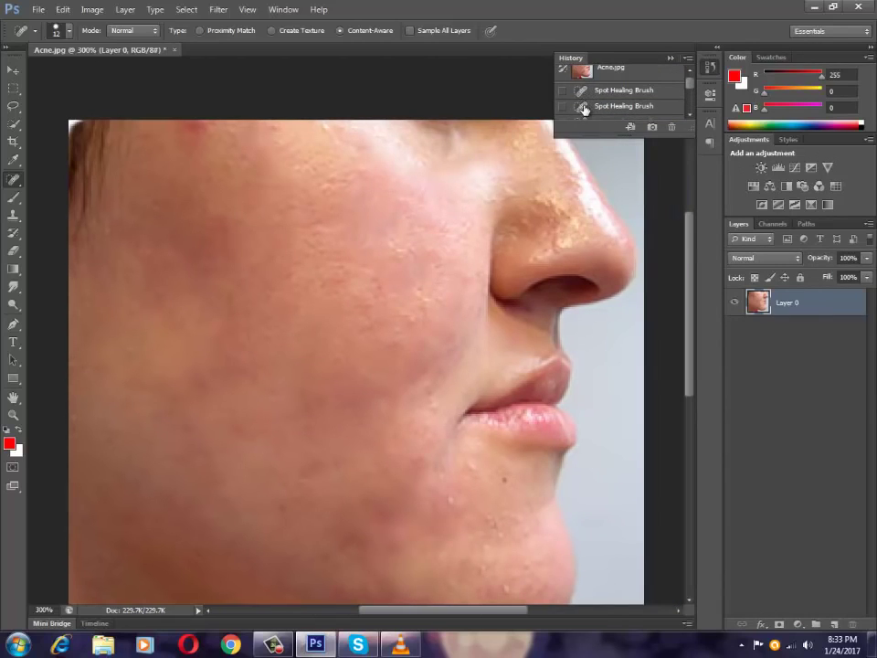
pyautogui.click(252, 155)
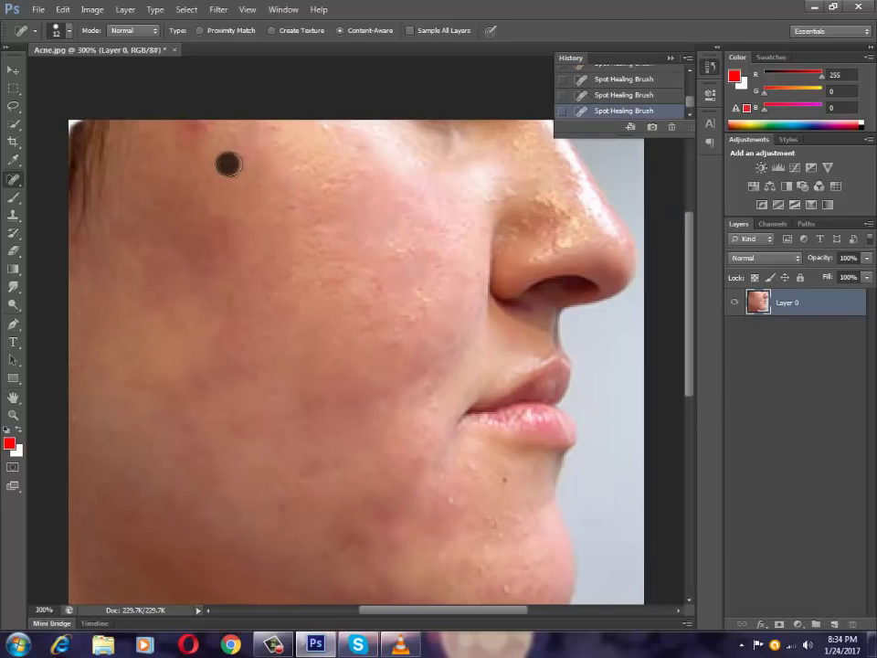
pyautogui.click(287, 272)
# Heal one last cheek spot, flatten into Layer 0, and duplicate it as Layer 0 copy
pyautogui.click(252, 368)
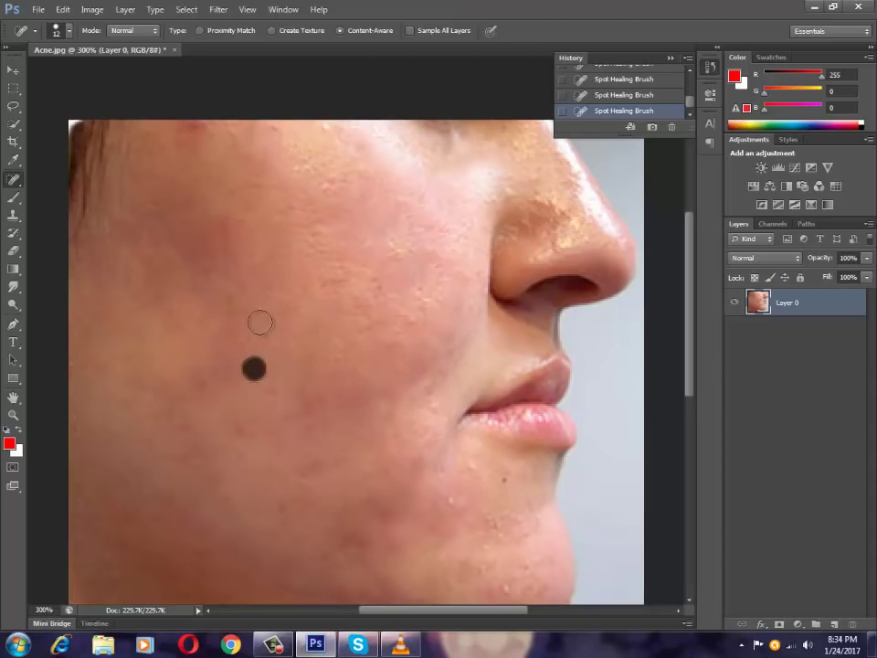
pyautogui.rightClick(784, 301)
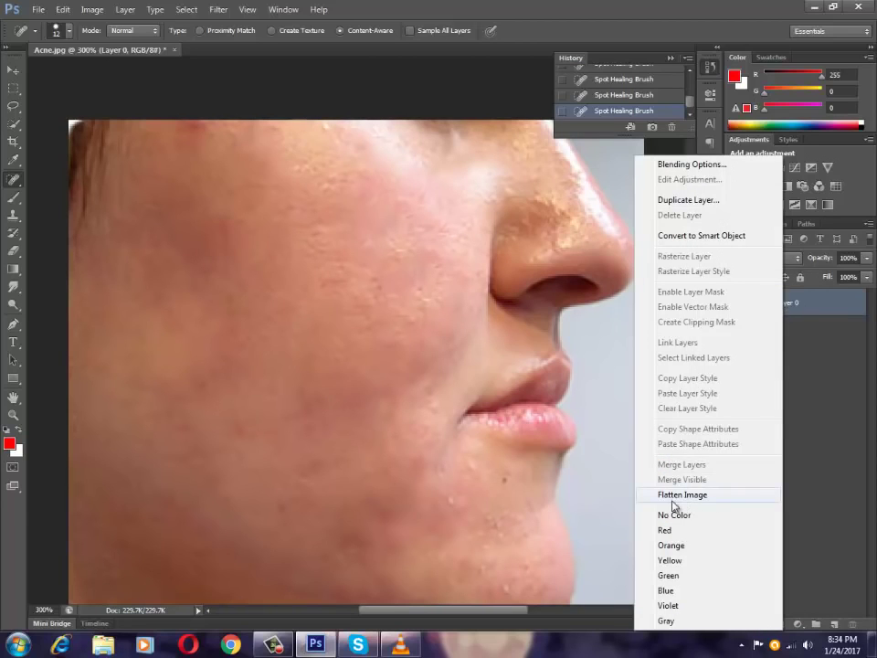
pyautogui.click(682, 494)
pyautogui.doubleClick(810, 313)
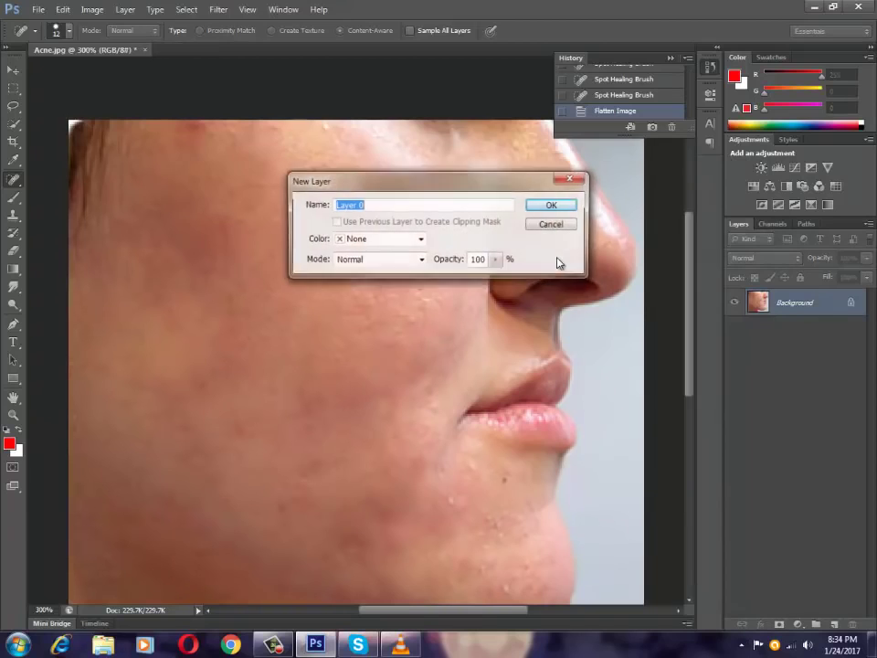
pyautogui.click(552, 203)
pyautogui.rightClick(781, 301)
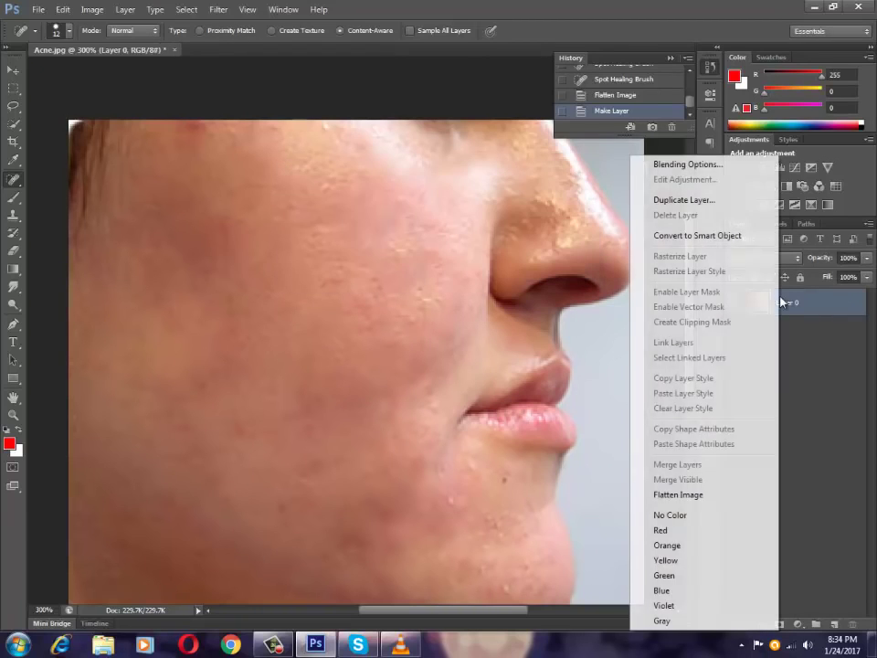
pyautogui.click(712, 202)
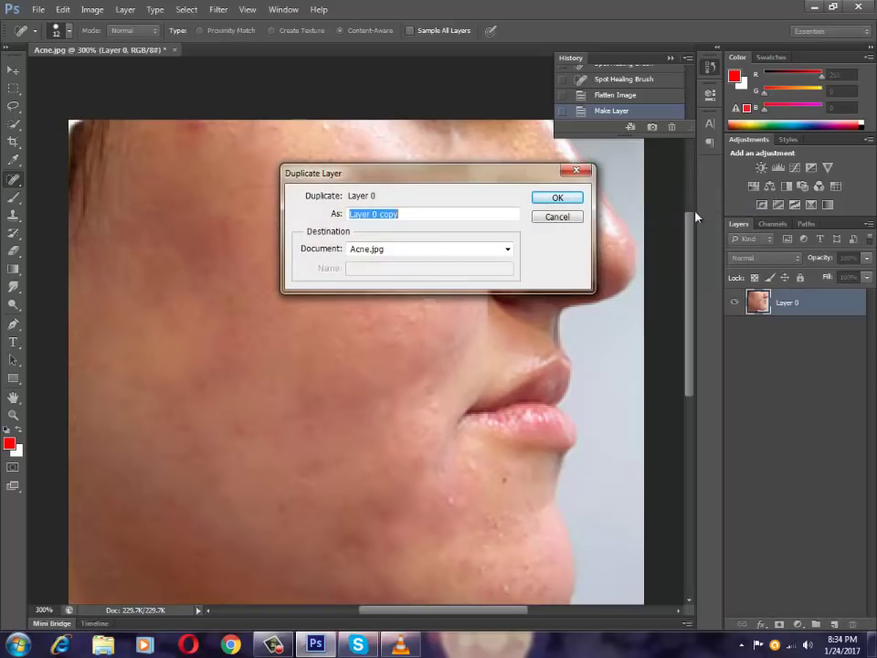
pyautogui.click(562, 198)
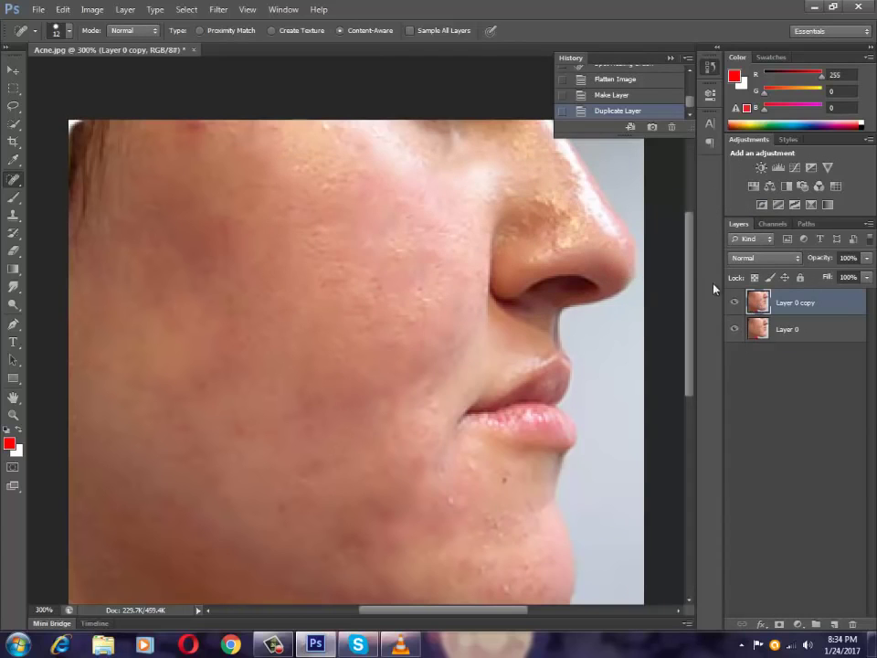
# Heal the remaining spots on the cheek, mouth corner, lower cheek and chin
pyautogui.click(239, 424)
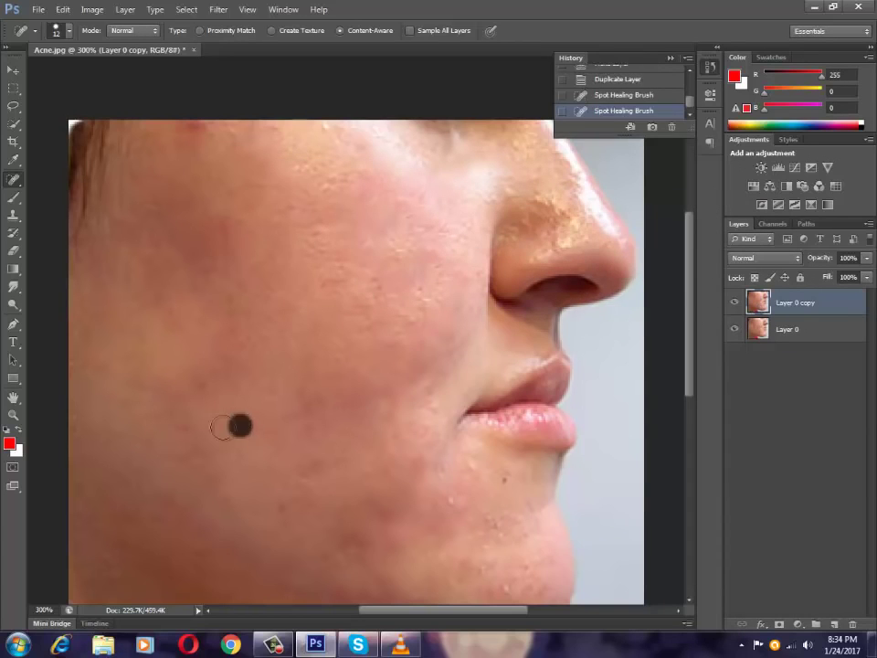
pyautogui.click(180, 428)
pyautogui.click(274, 408)
pyautogui.moveTo(311, 411); pyautogui.dragTo(325, 431)
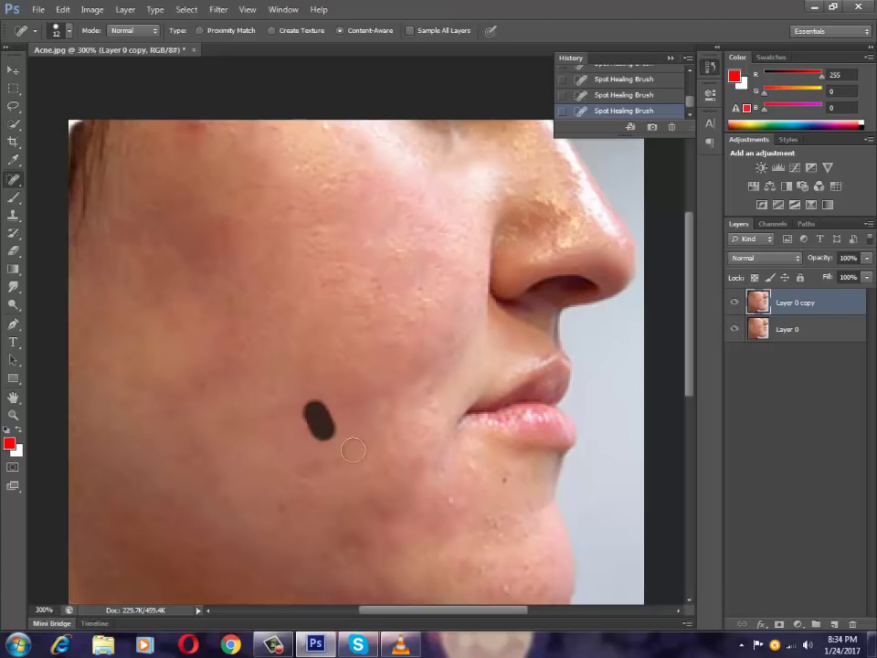
pyautogui.click(452, 499)
pyautogui.click(401, 456)
pyautogui.click(426, 422)
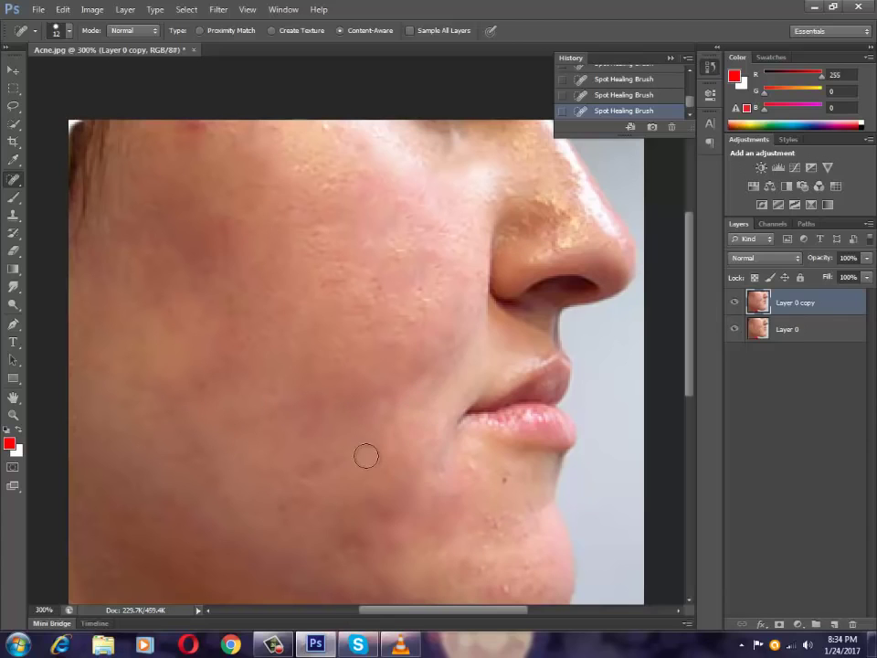
pyautogui.click(310, 466)
pyautogui.click(299, 501)
pyautogui.click(502, 587)
# Invert Layer 0 copy with Ctrl+I, zoom out, and set its blend mode to Vivid Light
pyautogui.hotkey('ctrl', 'i')
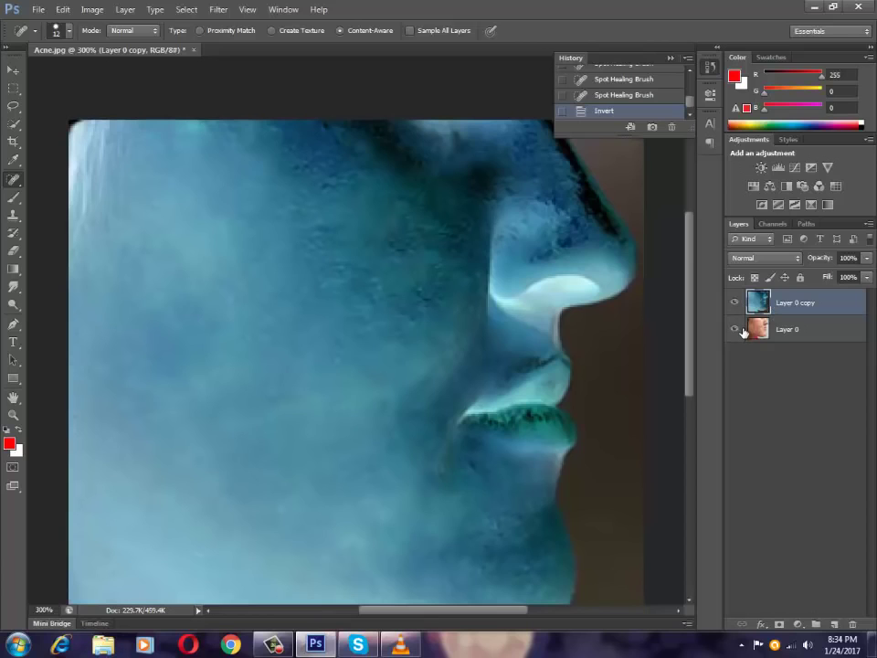
pyautogui.click(13, 414)
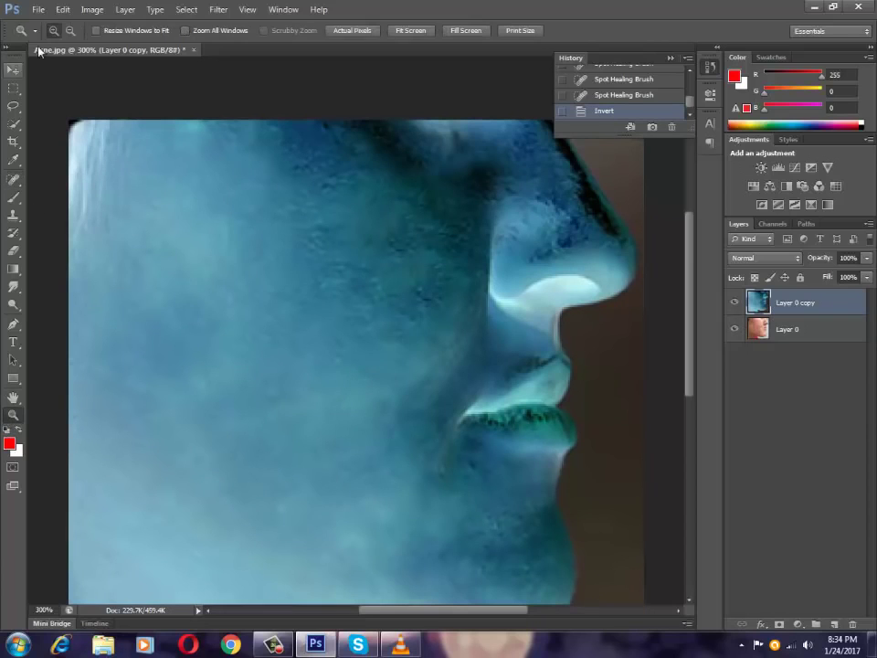
pyautogui.keyDown('alt'); pyautogui.click(275, 276); pyautogui.keyUp('alt')
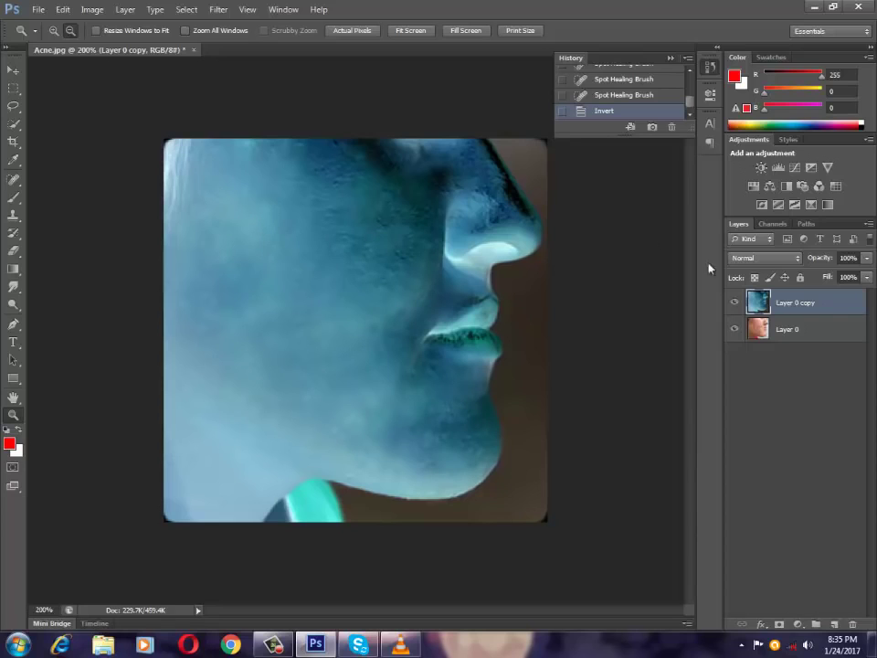
pyautogui.click(763, 259)
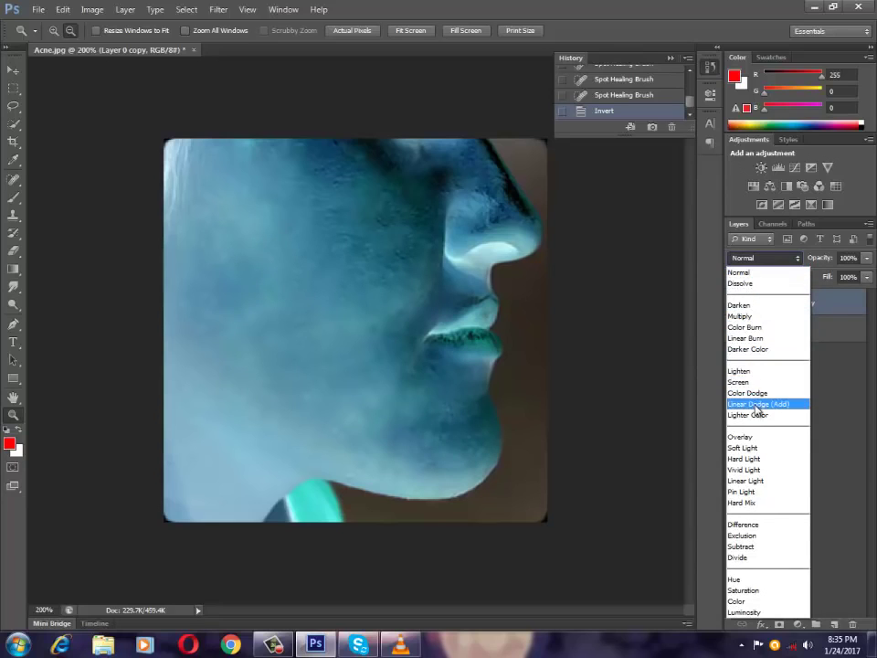
pyautogui.click(746, 471)
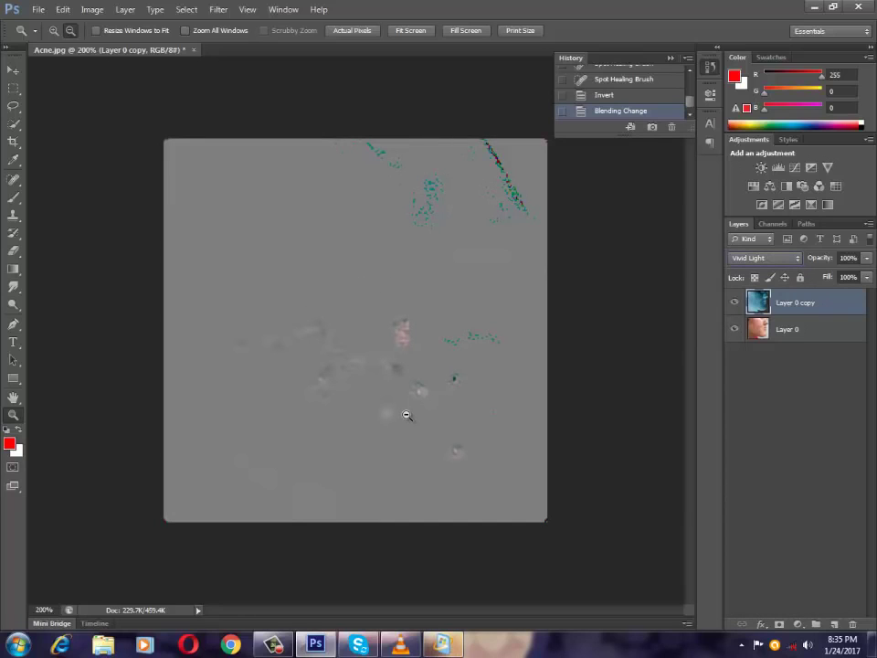
pyautogui.hotkey('shift', '+')
pyautogui.hotkey('shift', '-')
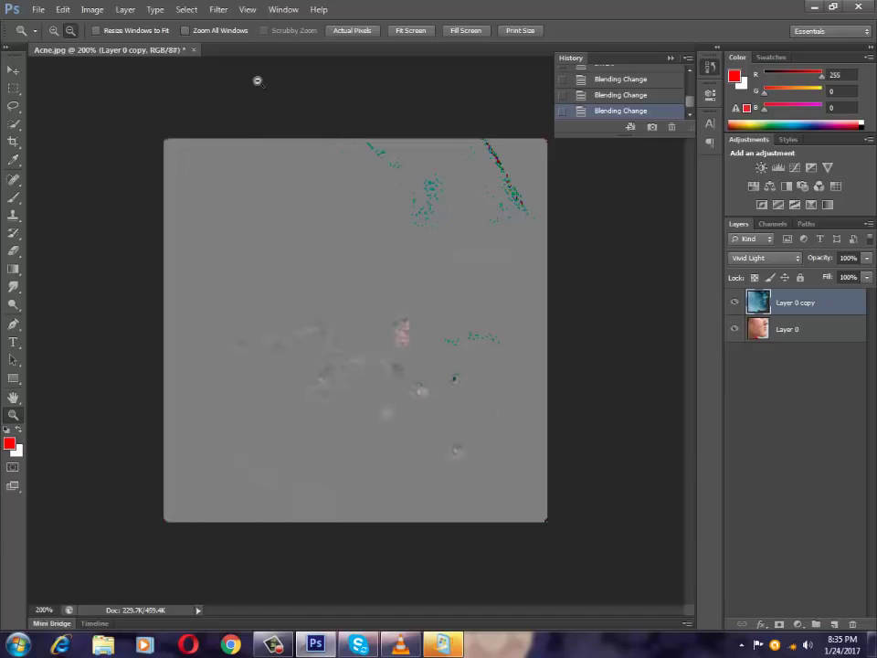
# Apply a High Pass filter with an 11.4 px radius, postponing the Windows Update prompt
pyautogui.click(221, 13)
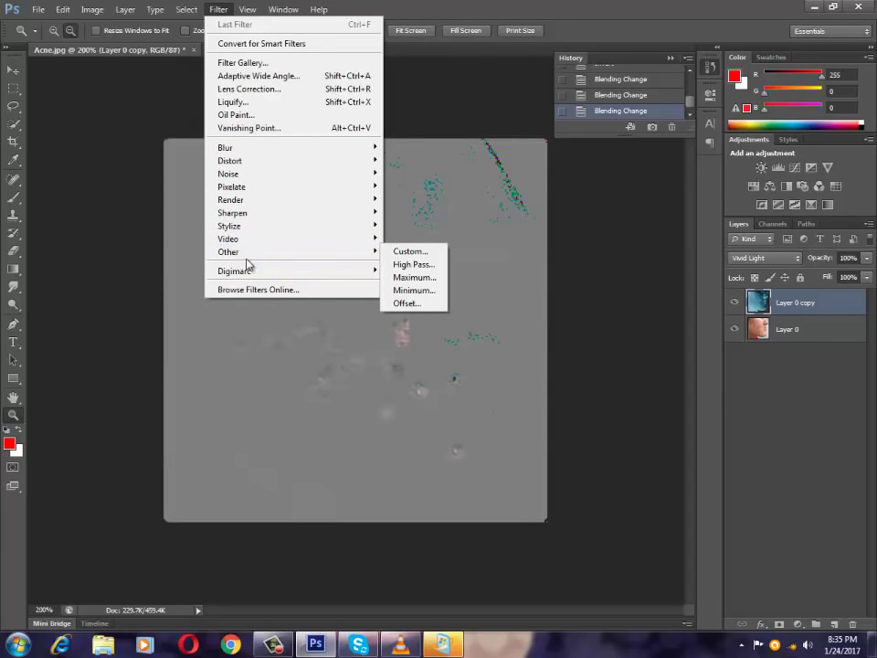
pyautogui.moveTo(228, 252)
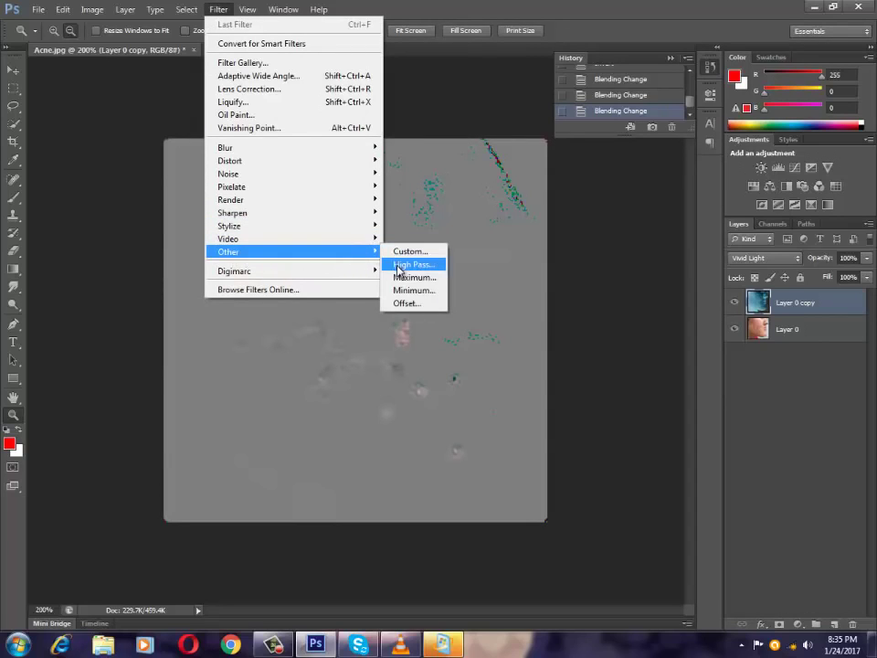
pyautogui.click(402, 265)
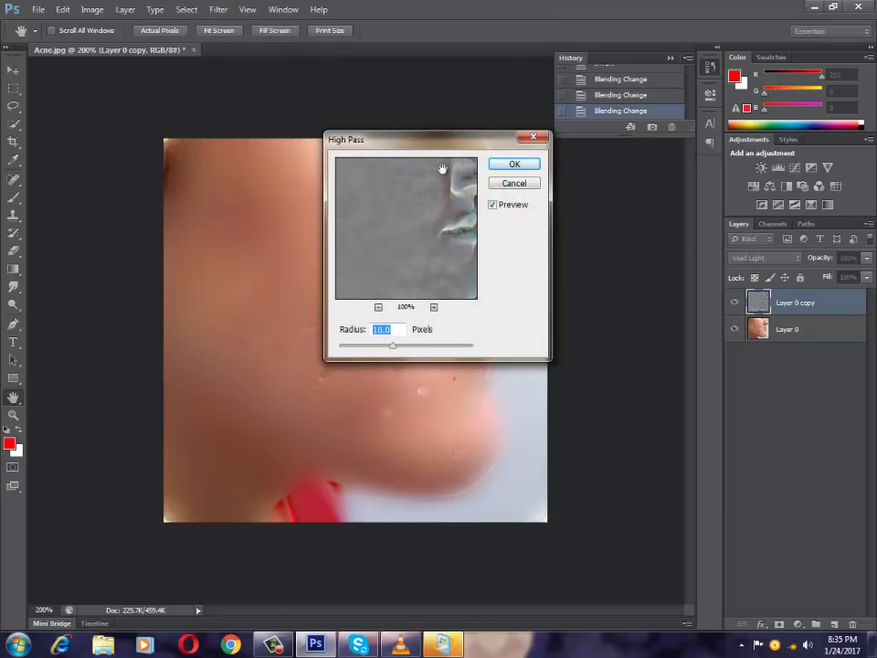
pyautogui.moveTo(437, 147)
pyautogui.mouseDown()
pyautogui.moveTo(680, 260)
pyautogui.moveTo(562, 420)
pyautogui.moveTo(680, 278)
pyautogui.moveTo(680, 260)
pyautogui.mouseUp()
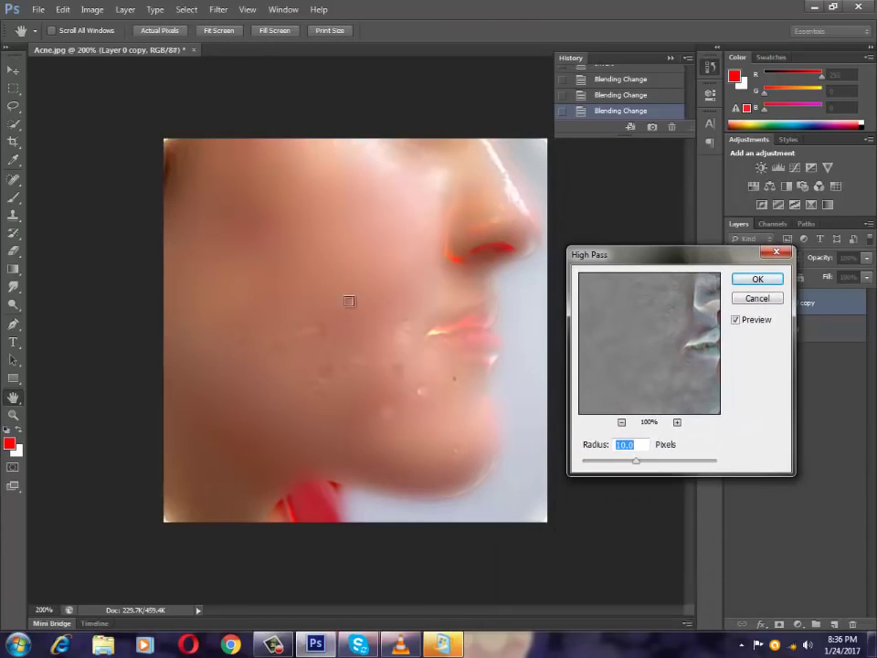
pyautogui.click(454, 653)
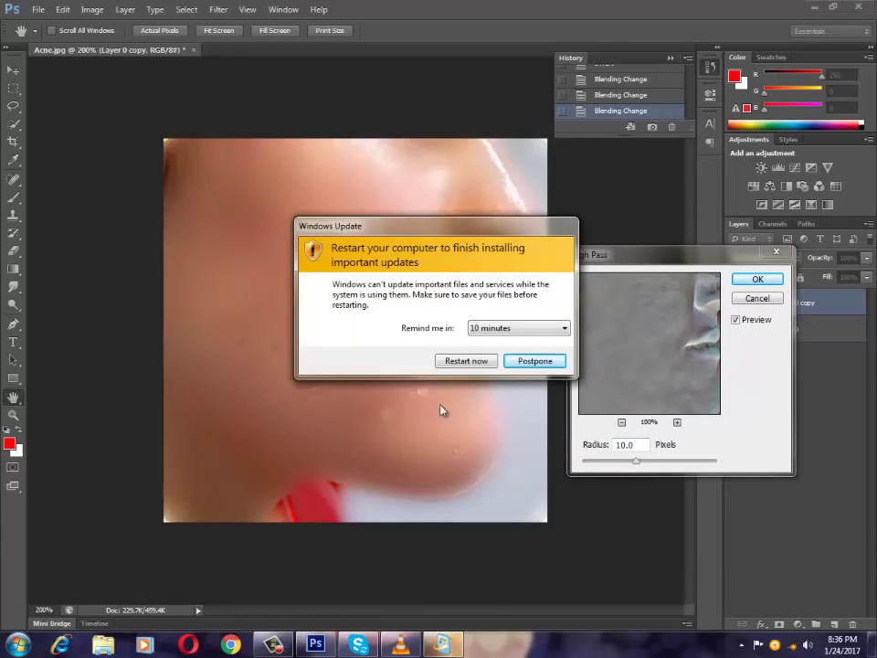
pyautogui.click(531, 362)
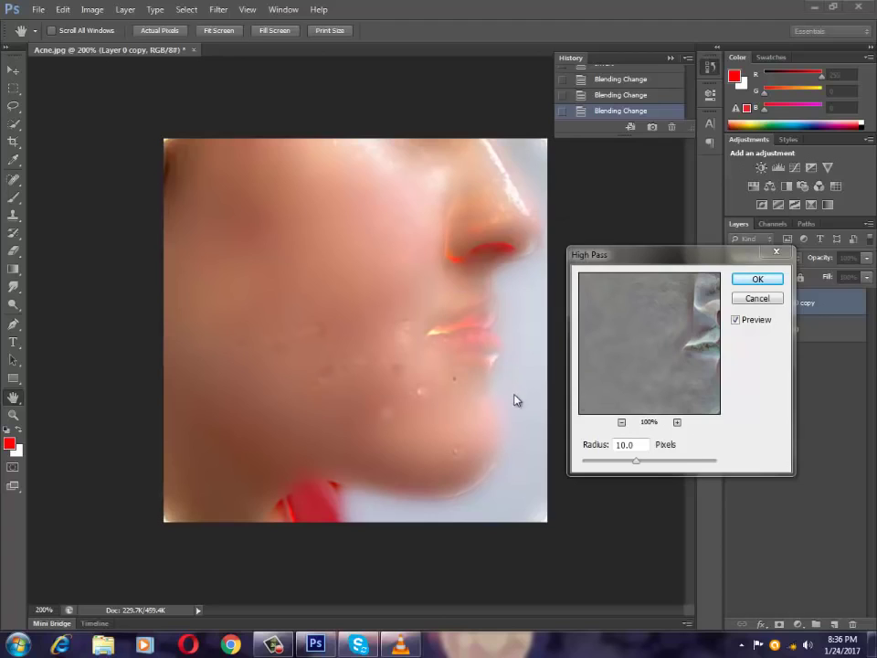
pyautogui.click(636, 462)
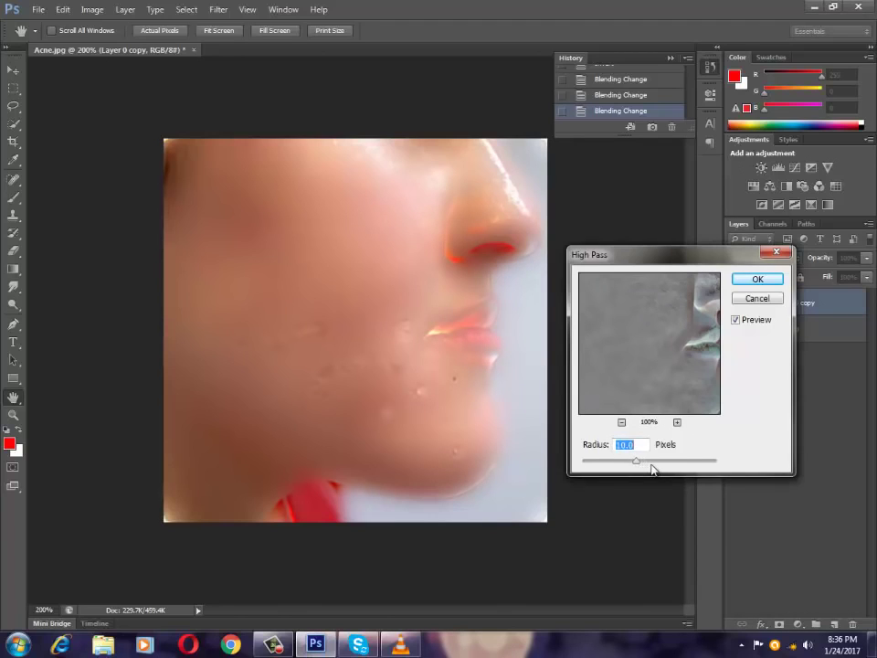
pyautogui.moveTo(646, 469)
pyautogui.mouseDown()
pyautogui.moveTo(665, 466)
pyautogui.moveTo(612, 466)
pyautogui.moveTo(633, 464)
pyautogui.mouseUp()
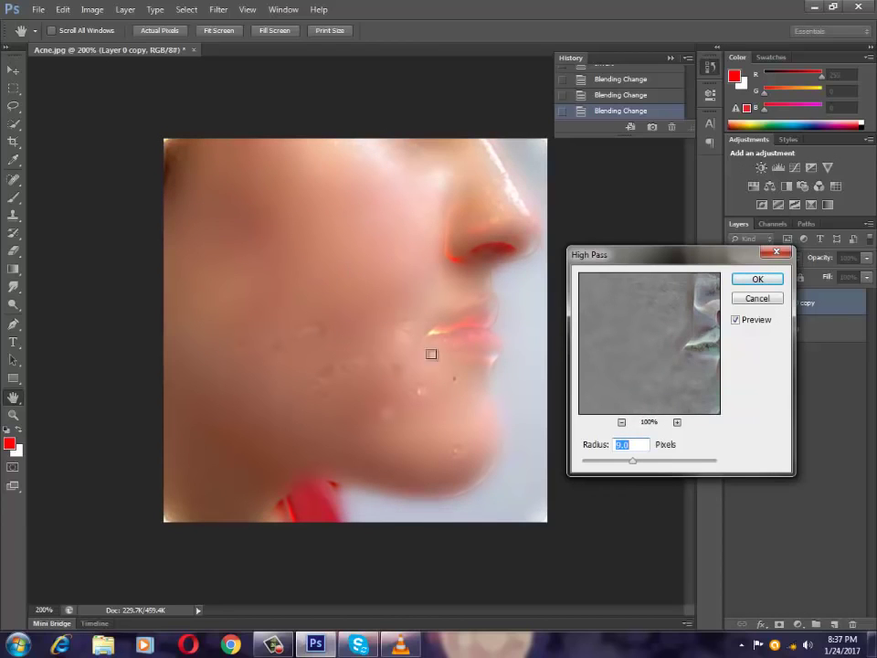
pyautogui.moveTo(635, 466); pyautogui.dragTo(637, 464)
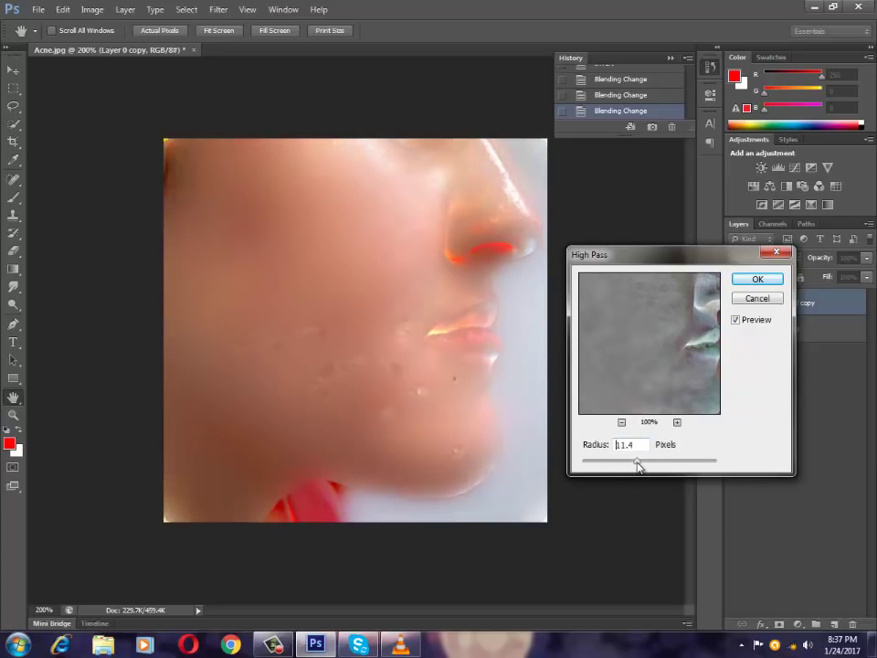
pyautogui.click(751, 283)
pyautogui.press('z')
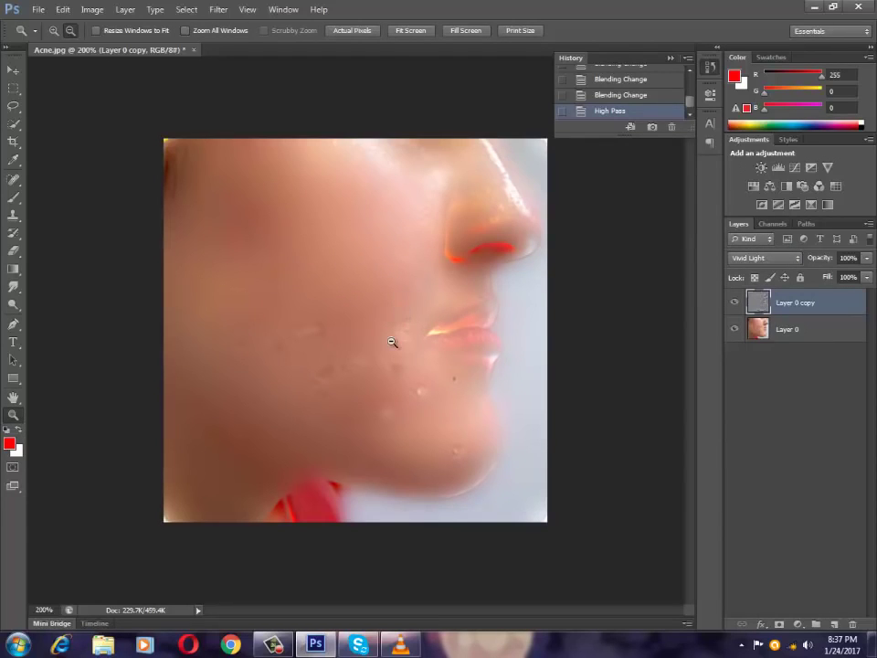
# Apply a Gaussian Blur of about 2.2 px radius to Layer 0 copy
pyautogui.click(218, 9)
pyautogui.moveTo(224, 147)
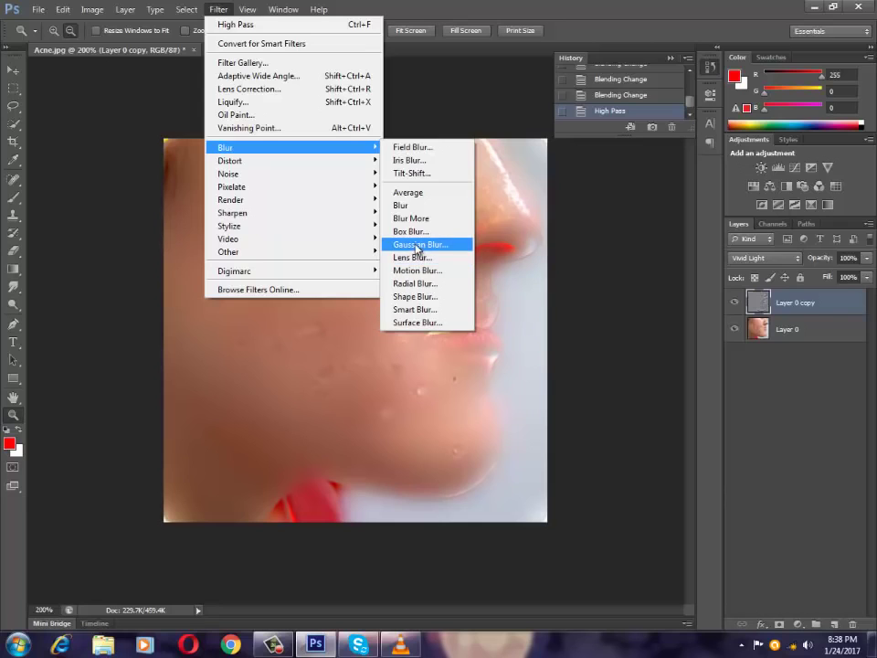
pyautogui.click(417, 245)
pyautogui.moveTo(457, 140)
pyautogui.mouseDown()
pyautogui.moveTo(662, 117)
pyautogui.moveTo(668, 99)
pyautogui.mouseUp()
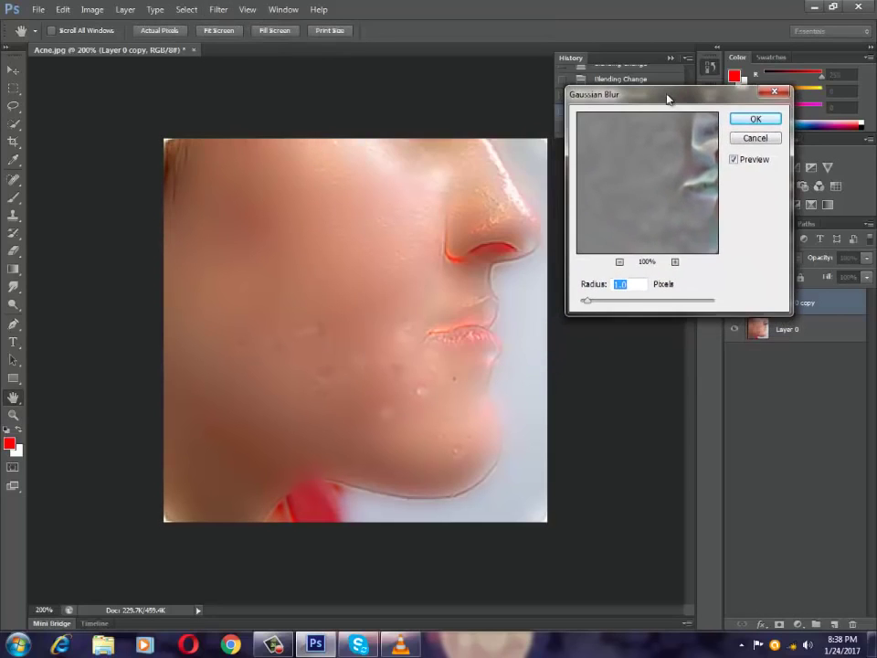
pyautogui.moveTo(588, 302); pyautogui.dragTo(595, 306)
pyautogui.moveTo(592, 305); pyautogui.dragTo(590, 305)
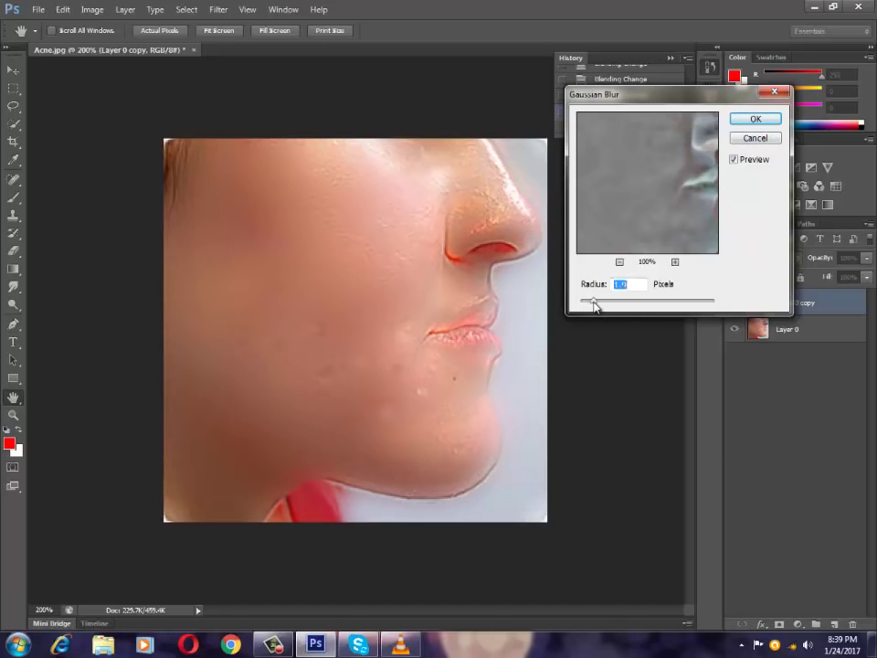
pyautogui.moveTo(595, 305); pyautogui.dragTo(593, 302)
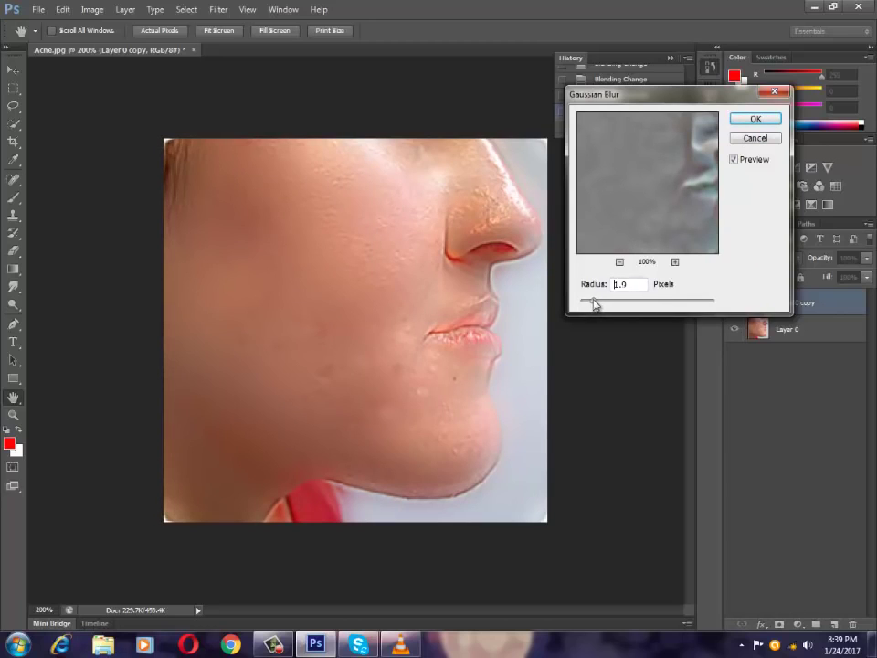
pyautogui.click(754, 122)
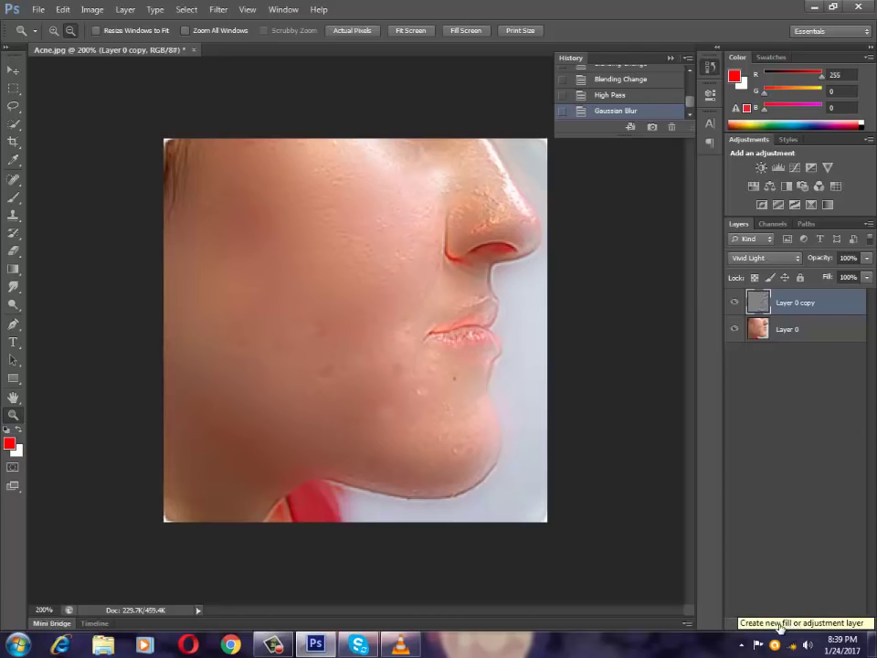
# Add a black-filled layer mask to Layer 0 copy, then pick the Brush tool
pyautogui.click(778, 626)
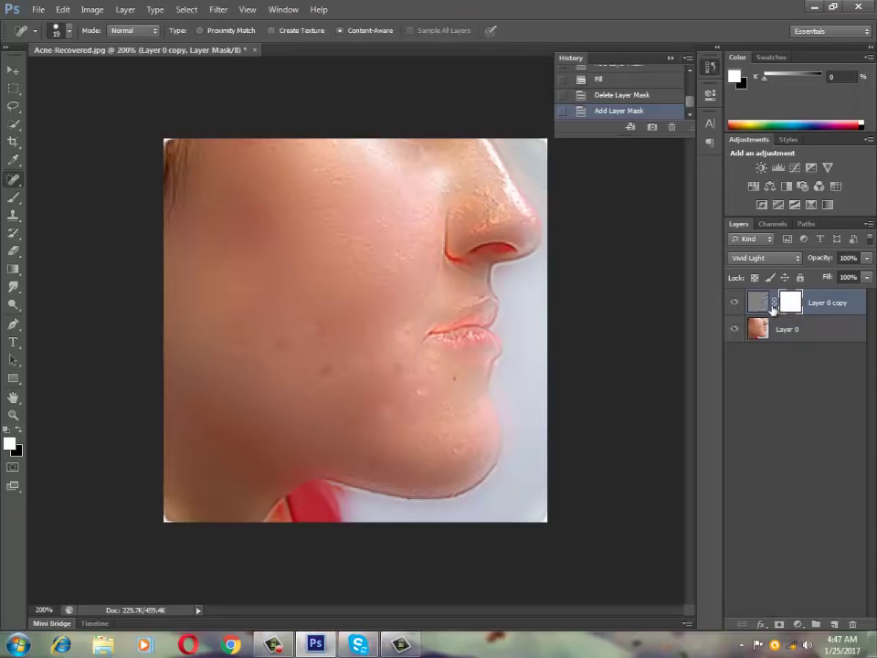
pyautogui.hotkey('ctrl', 'BackSpace')
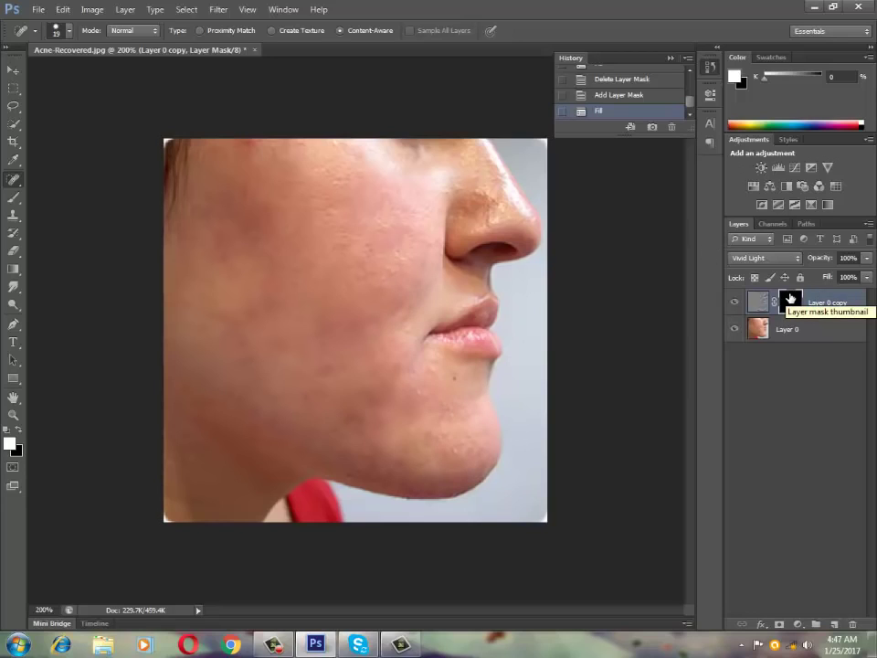
pyautogui.click(9, 196)
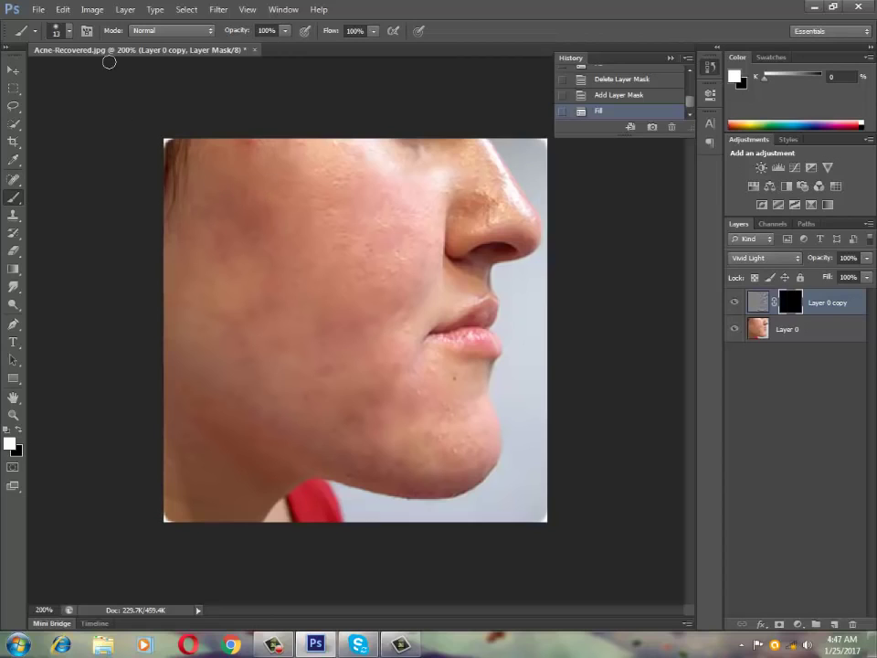
# Set the brush size to 33 px
pyautogui.click(64, 37)
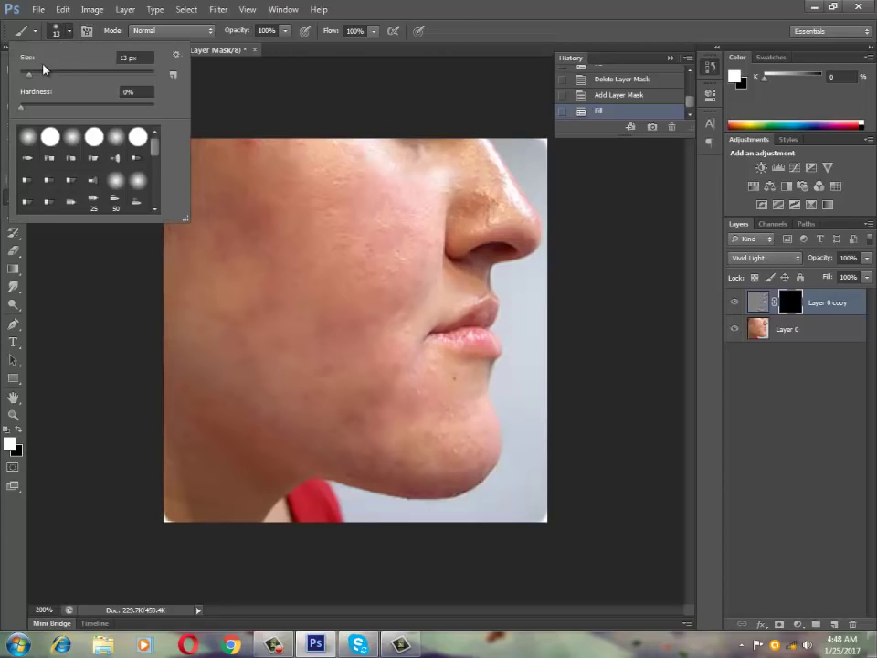
pyautogui.click(43, 71)
pyautogui.click(265, 223)
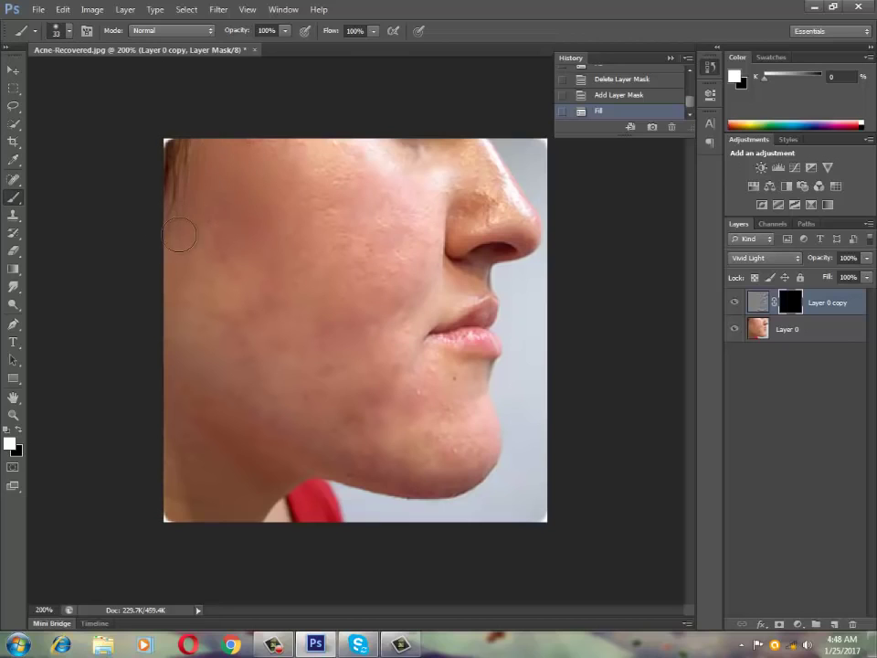
# Paint white on the mask over the cheek, jaw and chin to reveal the smoothing
pyautogui.moveTo(243, 293); pyautogui.dragTo(188, 312)
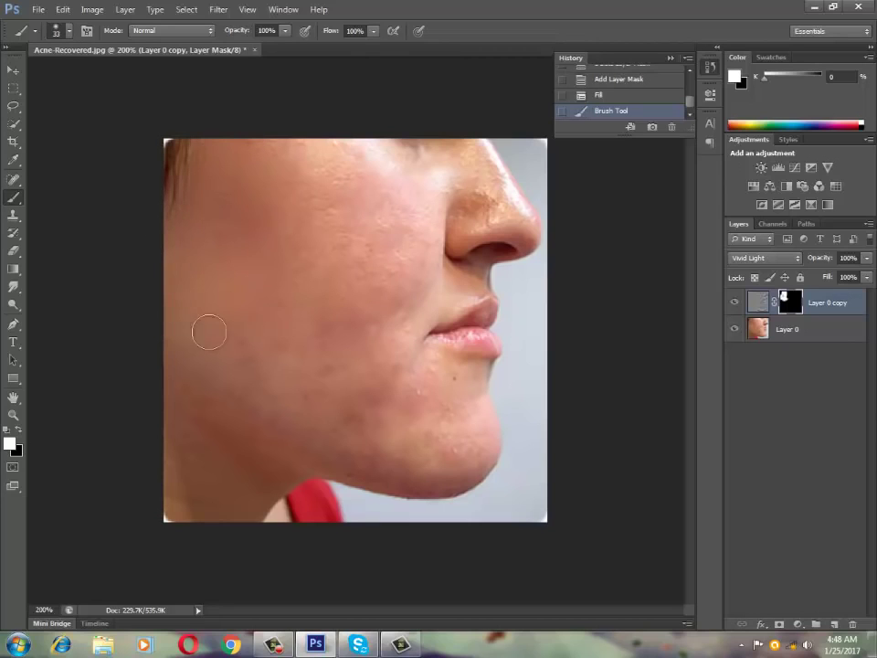
pyautogui.moveTo(245, 370); pyautogui.dragTo(305, 406)
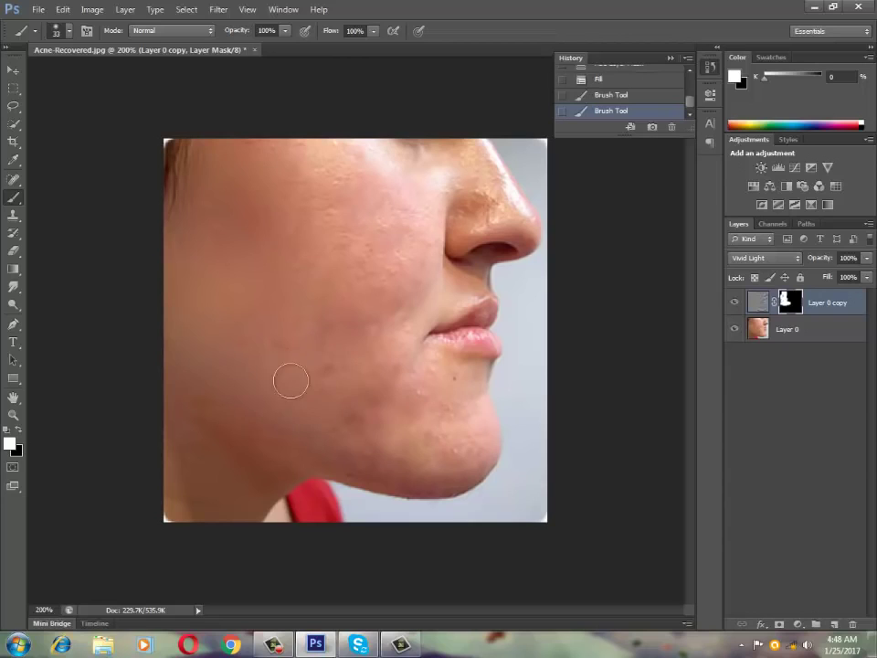
pyautogui.moveTo(289, 348); pyautogui.dragTo(319, 333)
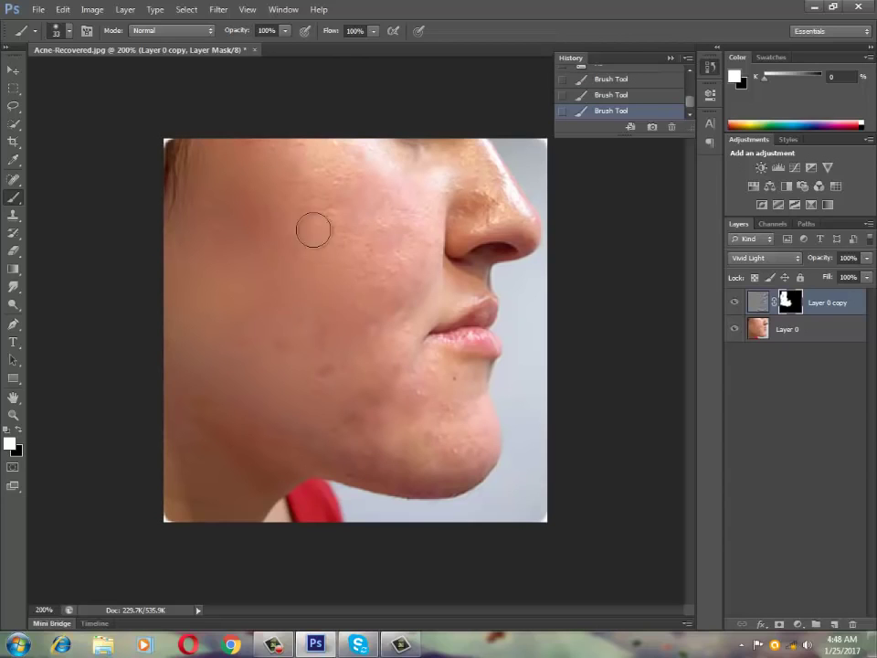
pyautogui.moveTo(314, 230)
pyautogui.mouseDown()
pyautogui.moveTo(334, 135)
pyautogui.moveTo(489, 157)
pyautogui.moveTo(418, 240)
pyautogui.moveTo(358, 201)
pyautogui.moveTo(398, 284)
pyautogui.moveTo(424, 271)
pyautogui.moveTo(409, 316)
pyautogui.moveTo(324, 358)
pyautogui.moveTo(365, 343)
pyautogui.moveTo(447, 376)
pyautogui.moveTo(344, 399)
pyautogui.moveTo(393, 440)
pyautogui.moveTo(362, 456)
pyautogui.moveTo(368, 466)
pyautogui.mouseUp()
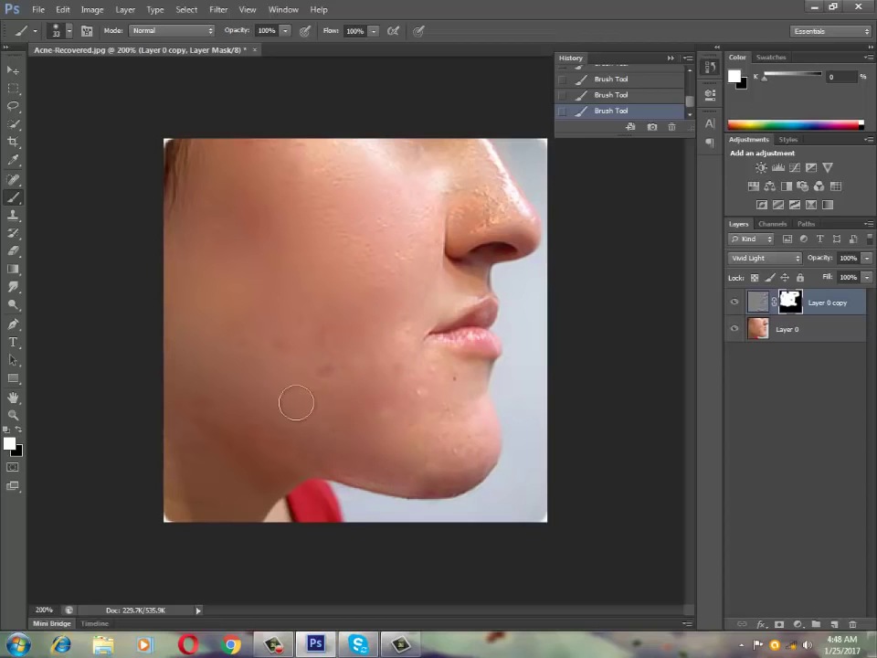
pyautogui.moveTo(297, 403)
pyautogui.mouseDown()
pyautogui.moveTo(271, 429)
pyautogui.moveTo(314, 471)
pyautogui.moveTo(260, 463)
pyautogui.moveTo(235, 474)
pyautogui.moveTo(196, 470)
pyautogui.moveTo(173, 508)
pyautogui.mouseUp()
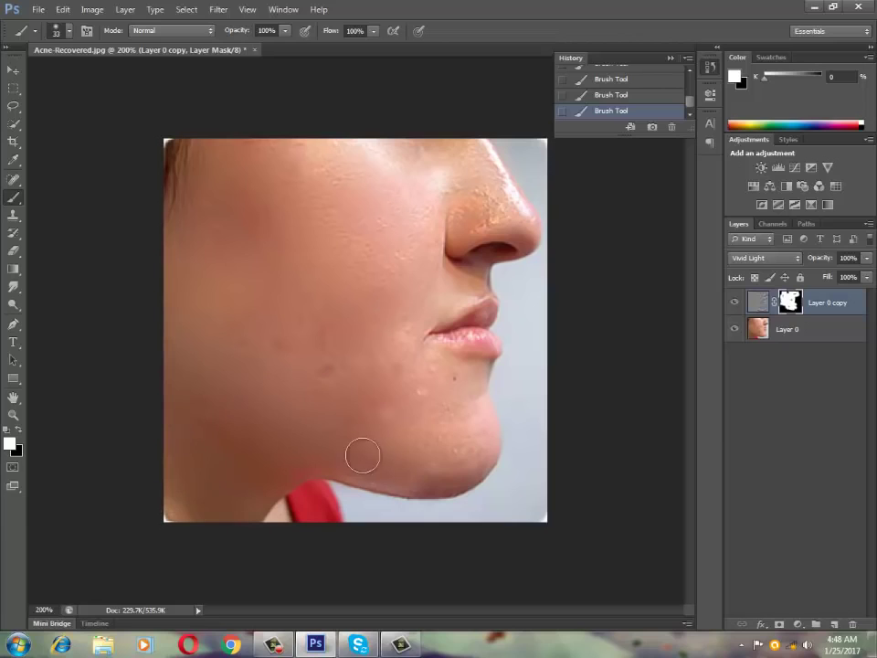
pyautogui.moveTo(361, 455)
pyautogui.mouseDown()
pyautogui.moveTo(476, 472)
pyautogui.moveTo(486, 430)
pyautogui.moveTo(425, 476)
pyautogui.moveTo(463, 425)
pyautogui.moveTo(430, 411)
pyautogui.moveTo(447, 374)
pyautogui.mouseUp()
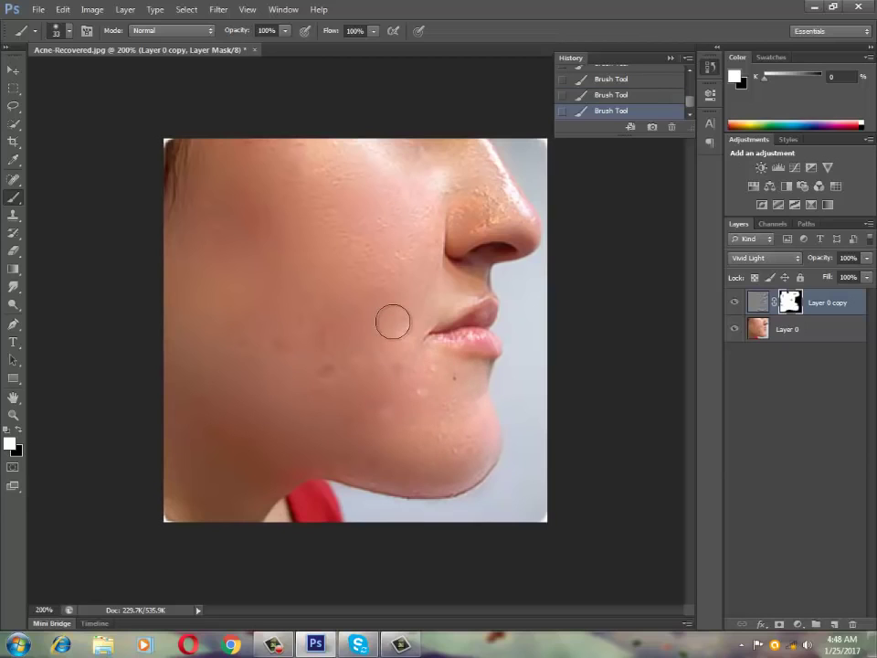
pyautogui.moveTo(393, 322)
pyautogui.mouseDown()
pyautogui.moveTo(415, 274)
pyautogui.moveTo(452, 284)
pyautogui.moveTo(421, 239)
pyautogui.moveTo(492, 197)
pyautogui.moveTo(458, 166)
pyautogui.moveTo(364, 190)
pyautogui.moveTo(290, 194)
pyautogui.moveTo(237, 269)
pyautogui.mouseUp()
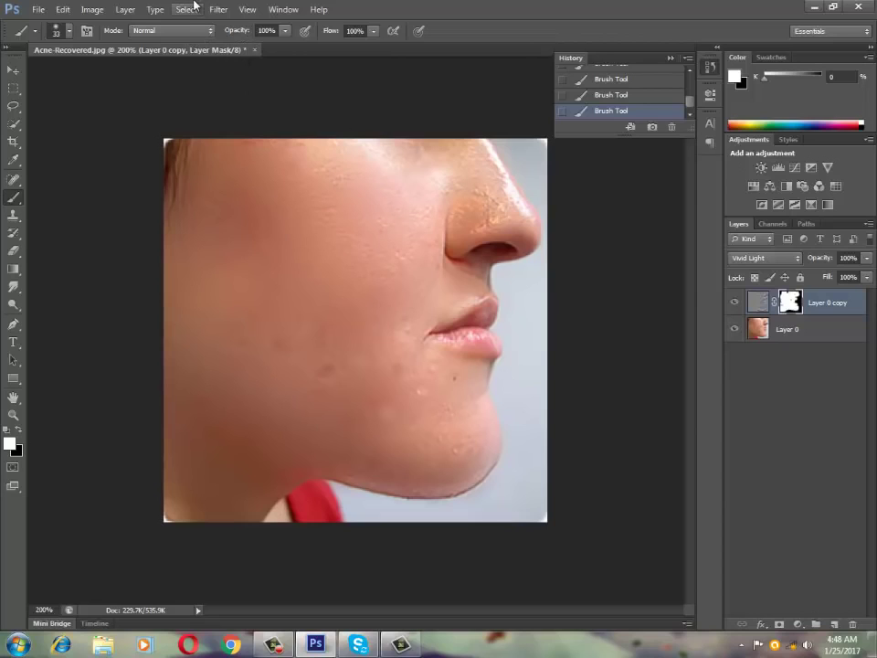
# Flatten the image, convert it to Layer 0, and duplicate it as Layer 0 copy
pyautogui.rightClick(817, 305)
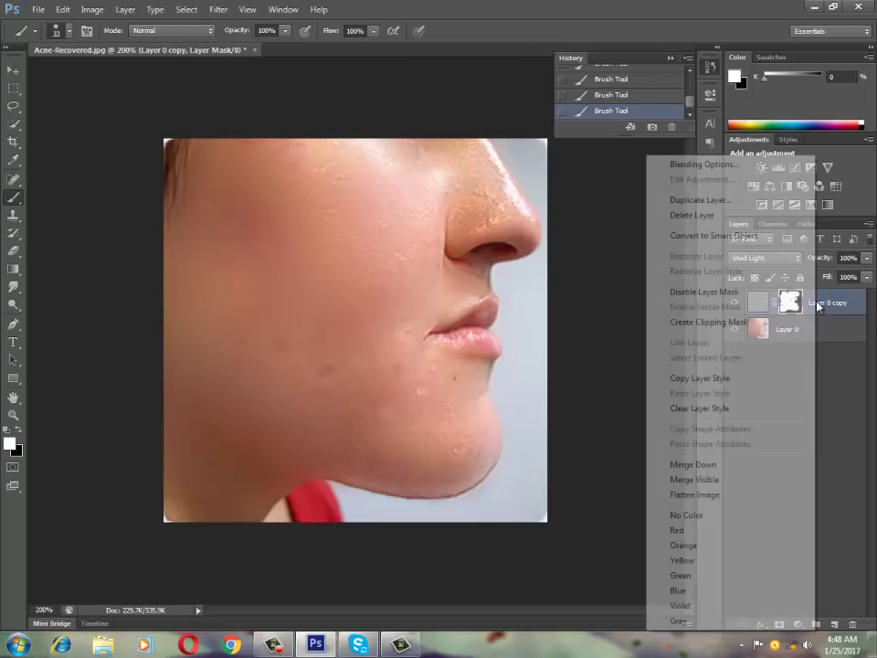
pyautogui.click(709, 495)
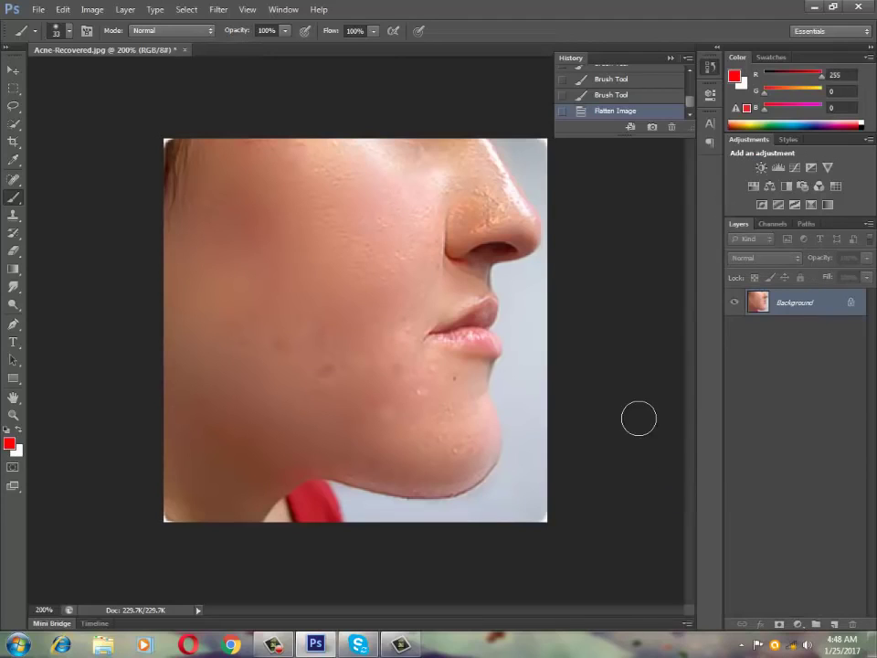
pyautogui.doubleClick(847, 302)
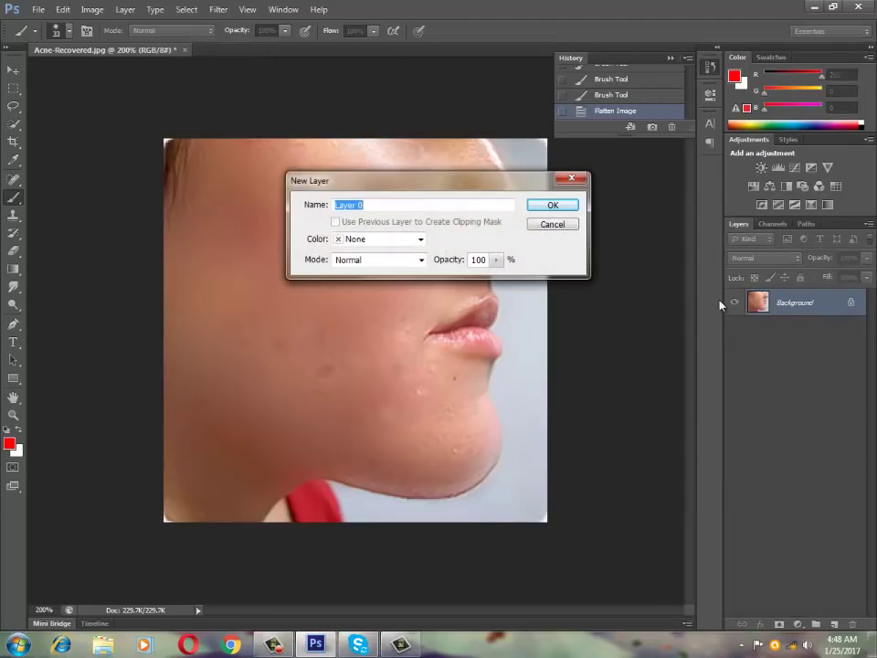
pyautogui.click(549, 206)
pyautogui.rightClick(785, 304)
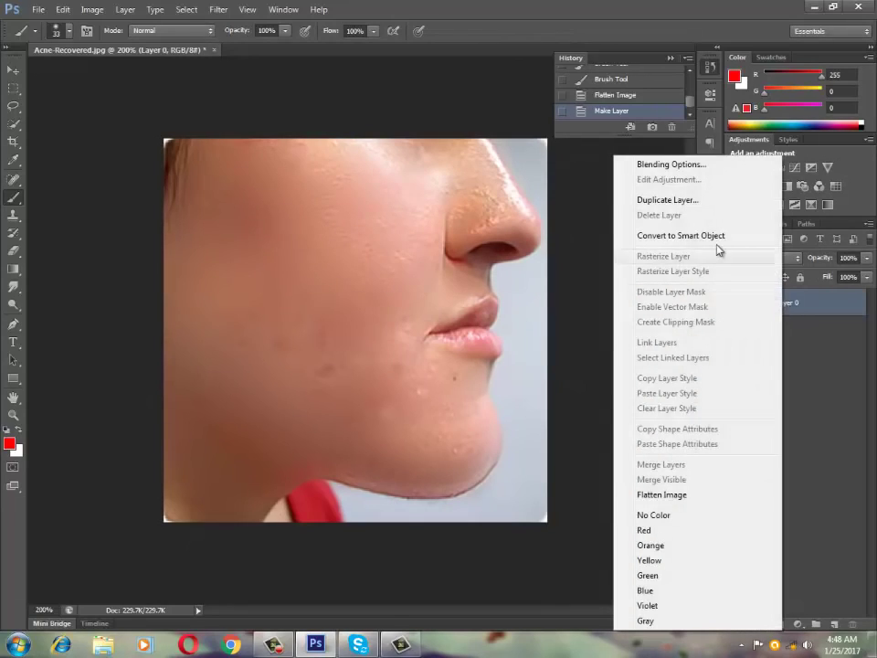
pyautogui.click(685, 201)
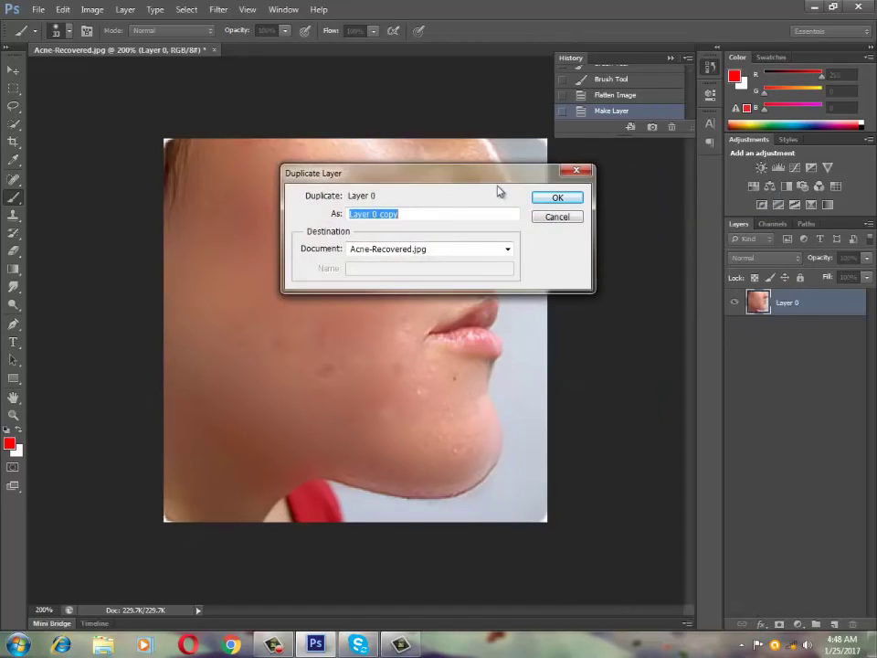
pyautogui.click(550, 198)
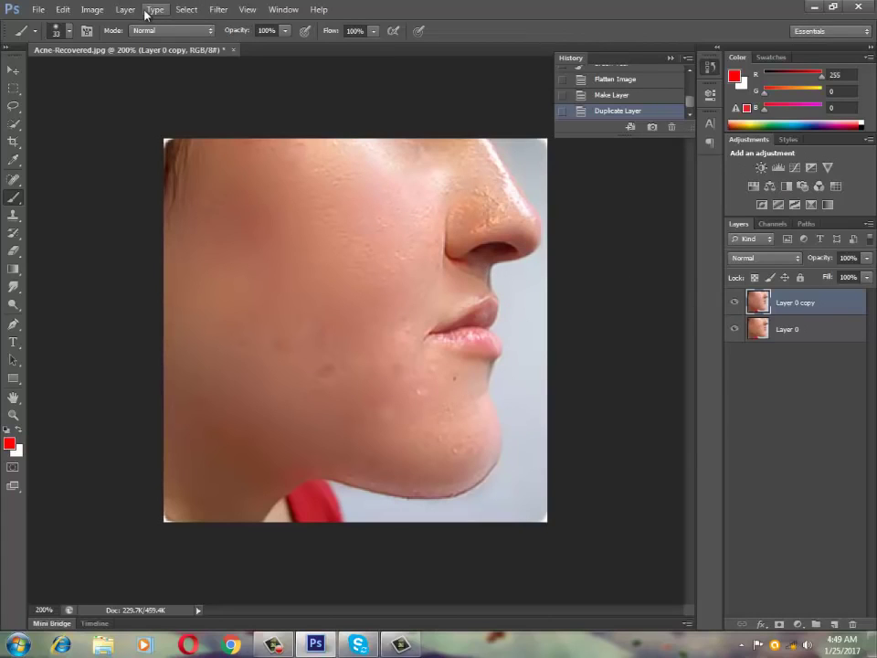
# Resize the image to 778 × 778 pixels at 200 pixels/inch
pyautogui.click(95, 11)
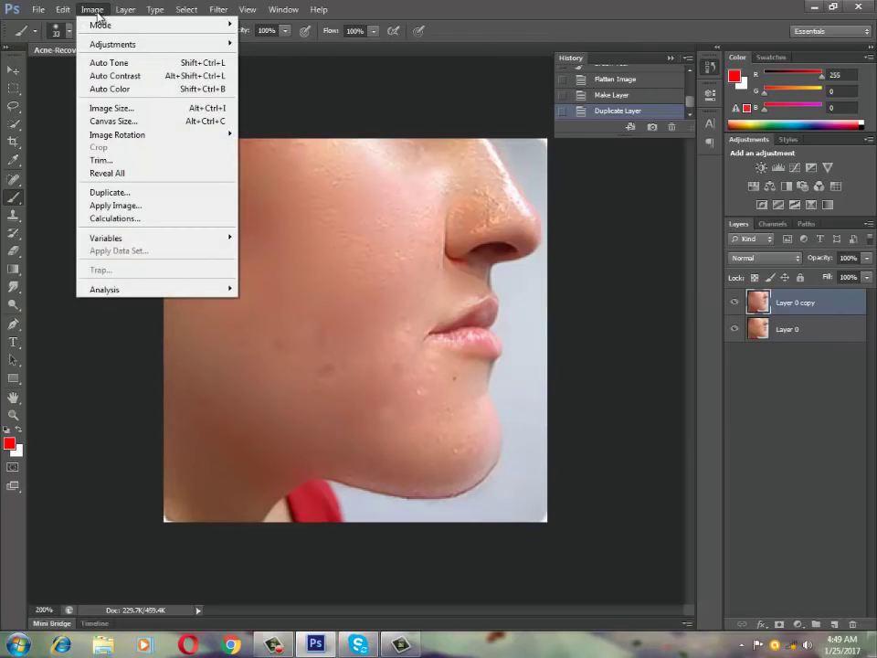
pyautogui.click(117, 108)
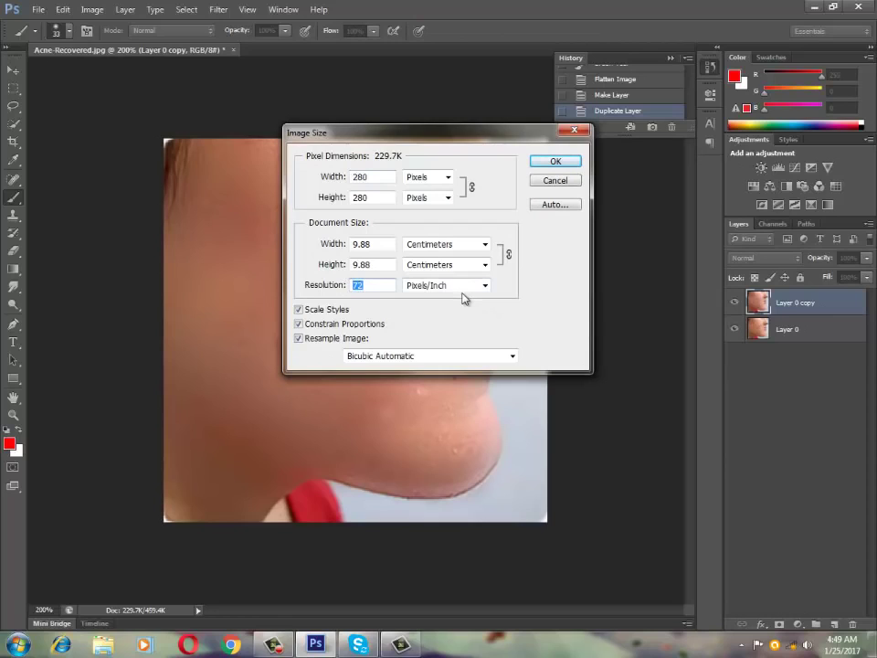
pyautogui.write('200')
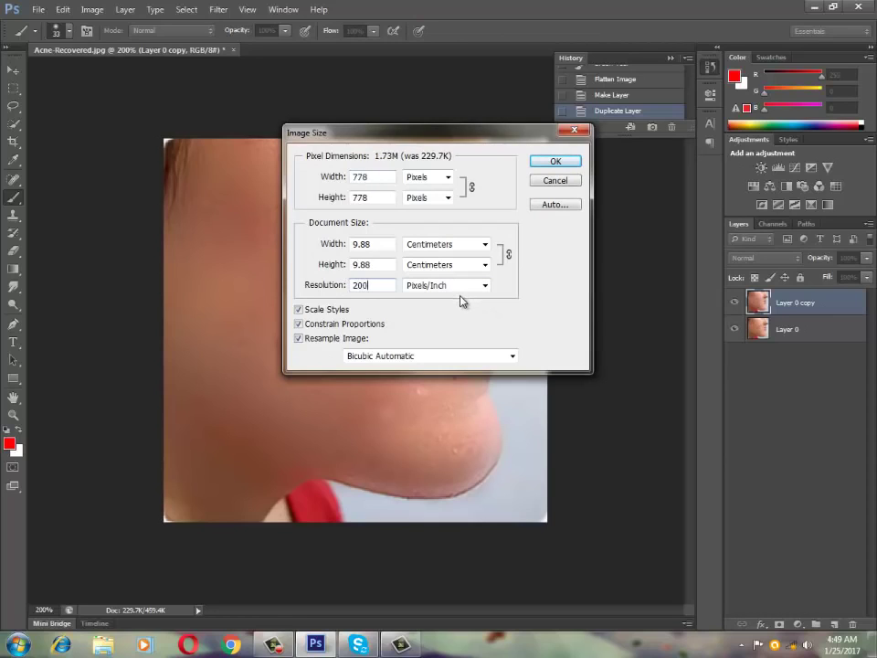
pyautogui.click(554, 162)
pyautogui.scroll(-1, 288, 358)
# Zoom in on Layer 0's cheek to examine the original skin texture, then zoom back out
pyautogui.scroll(-2, 163, 376)
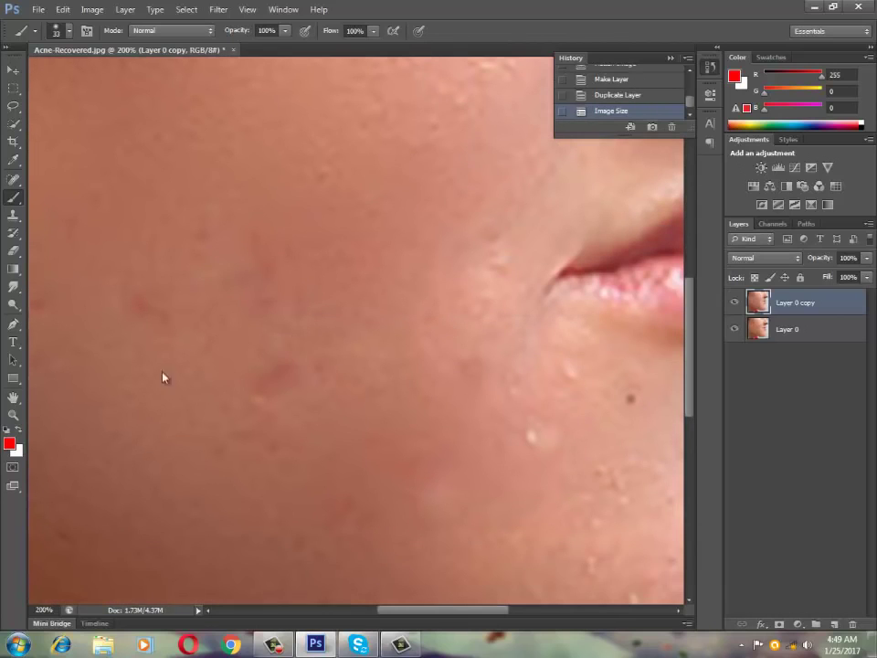
pyautogui.click(13, 413)
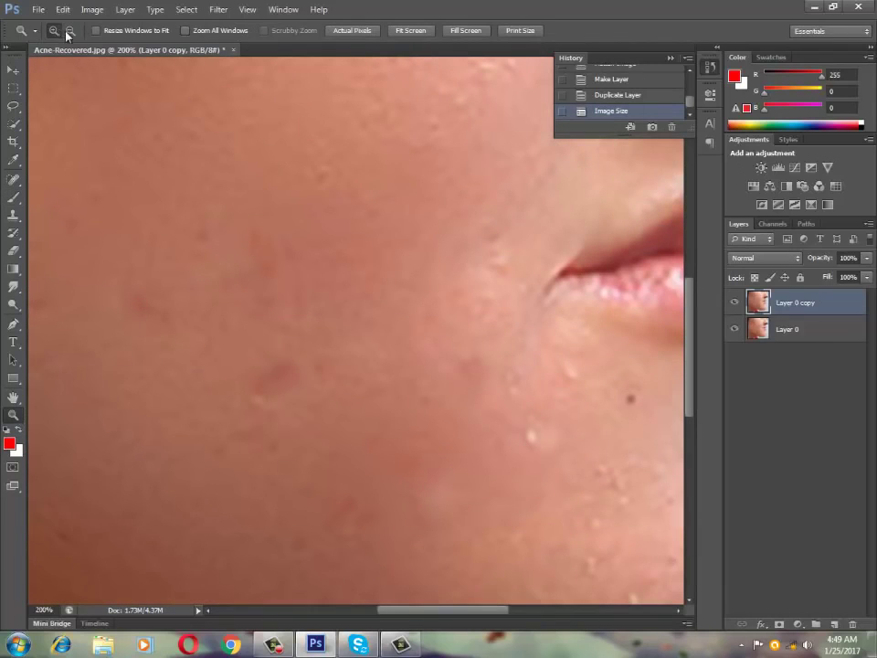
pyautogui.keyDown('alt'); pyautogui.click(258, 296); pyautogui.keyUp('alt')
pyautogui.keyDown('alt'); pyautogui.click(265, 308); pyautogui.keyUp('alt')
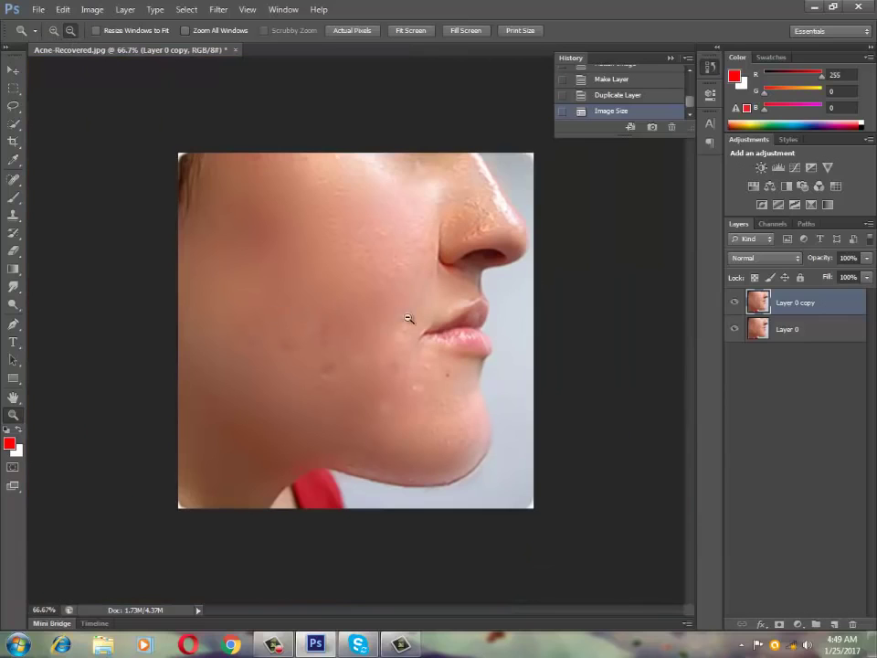
pyautogui.click(808, 328)
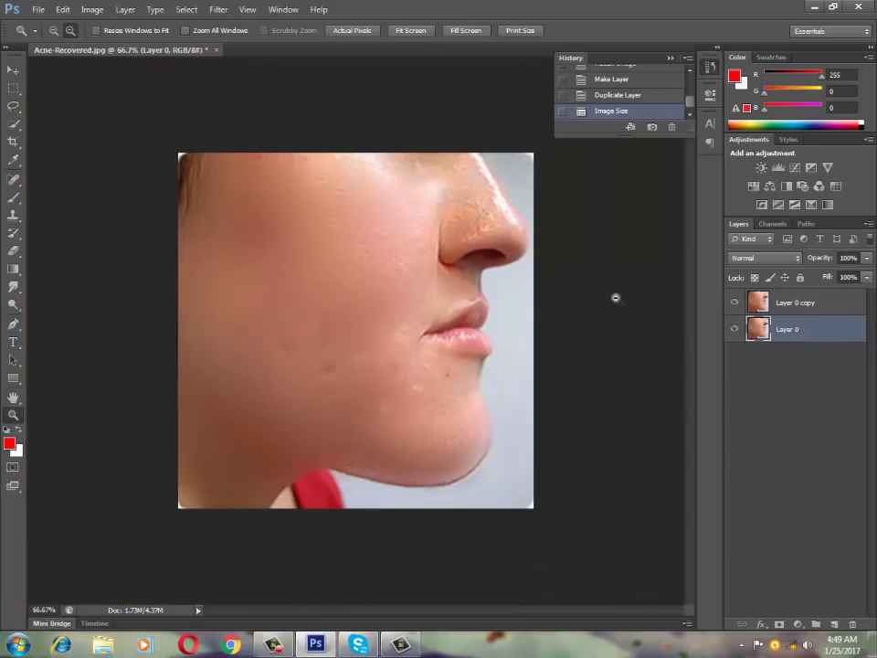
pyautogui.click(53, 30)
pyautogui.click(317, 253)
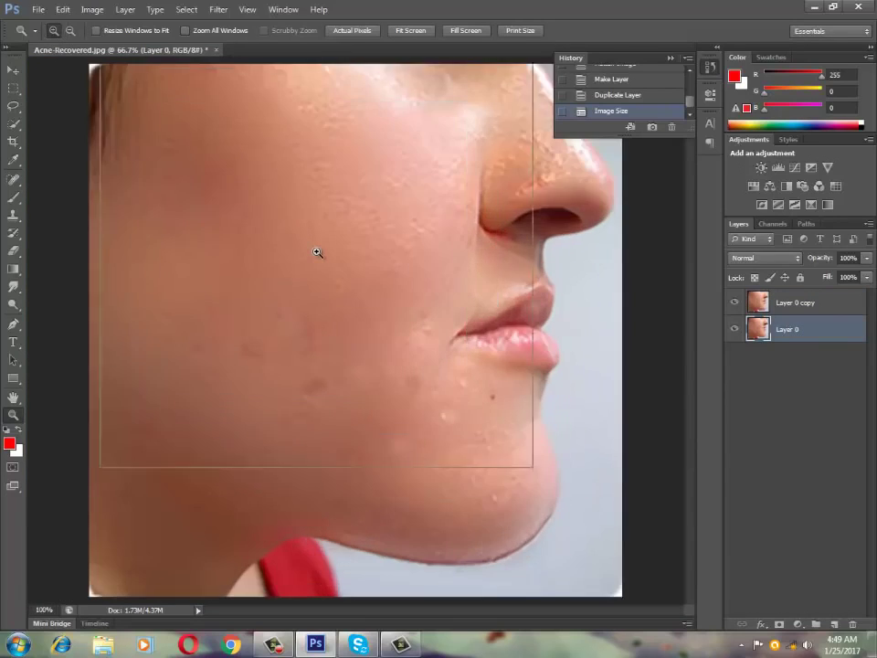
pyautogui.click(317, 252)
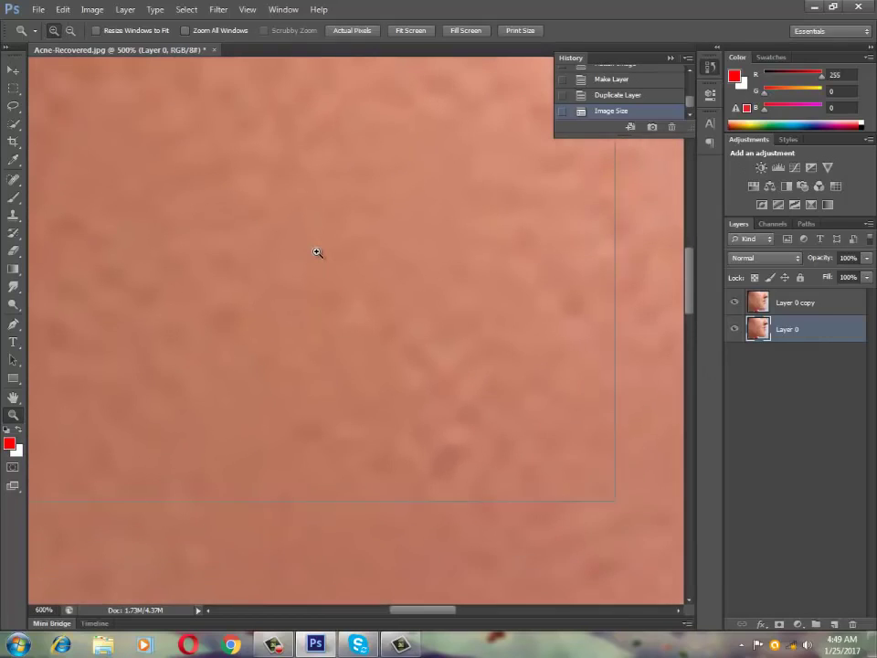
pyautogui.click(316, 252)
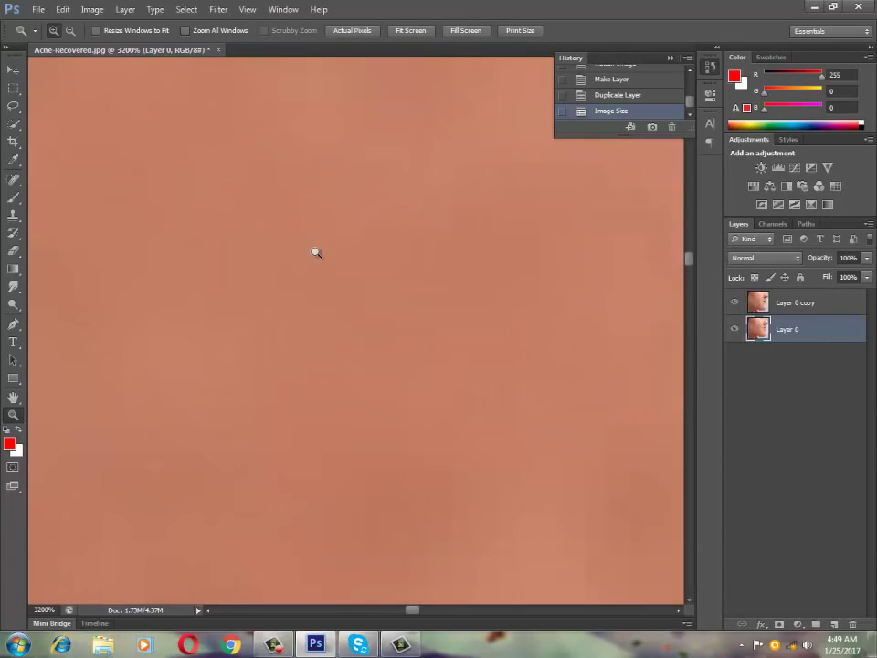
pyautogui.keyDown('alt'); pyautogui.click(198, 211); pyautogui.keyUp('alt')
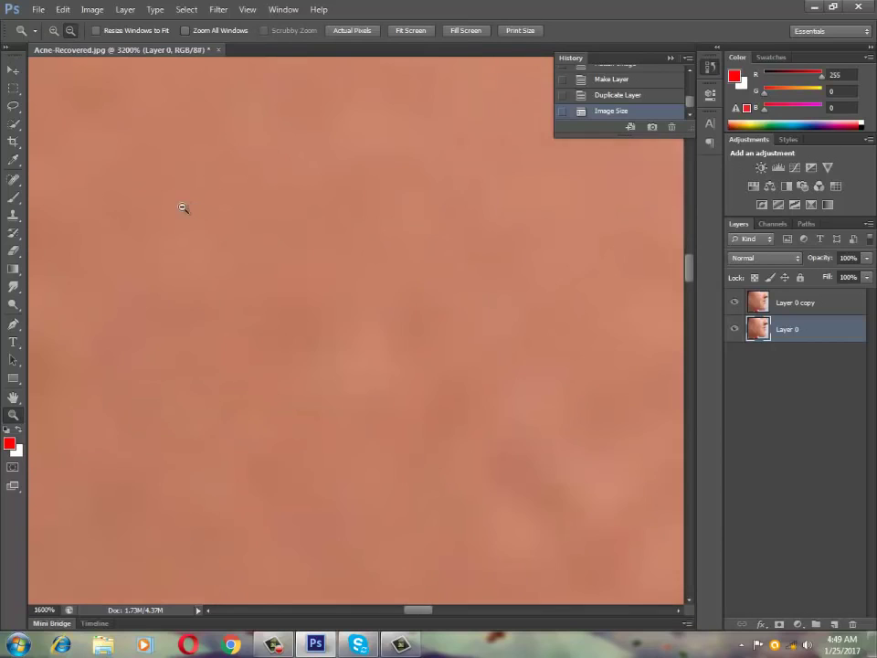
pyautogui.keyDown('alt'); pyautogui.click(198, 209); pyautogui.keyUp('alt')
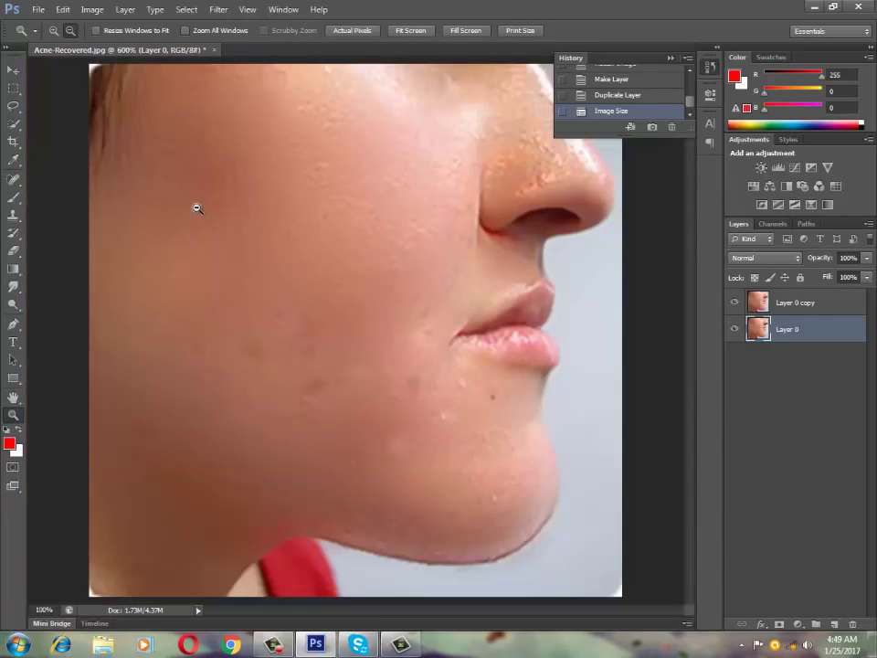
pyautogui.keyDown('alt'); pyautogui.click(197, 208); pyautogui.keyUp('alt')
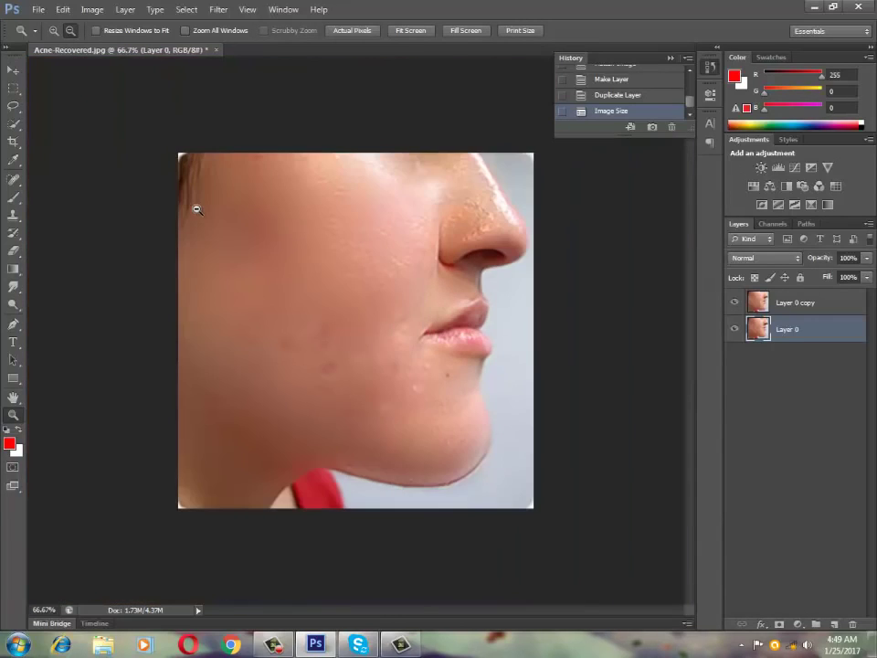
# Magnify the smoothed cheek on Layer 0 copy, then zoom out to the whole face
pyautogui.click(799, 304)
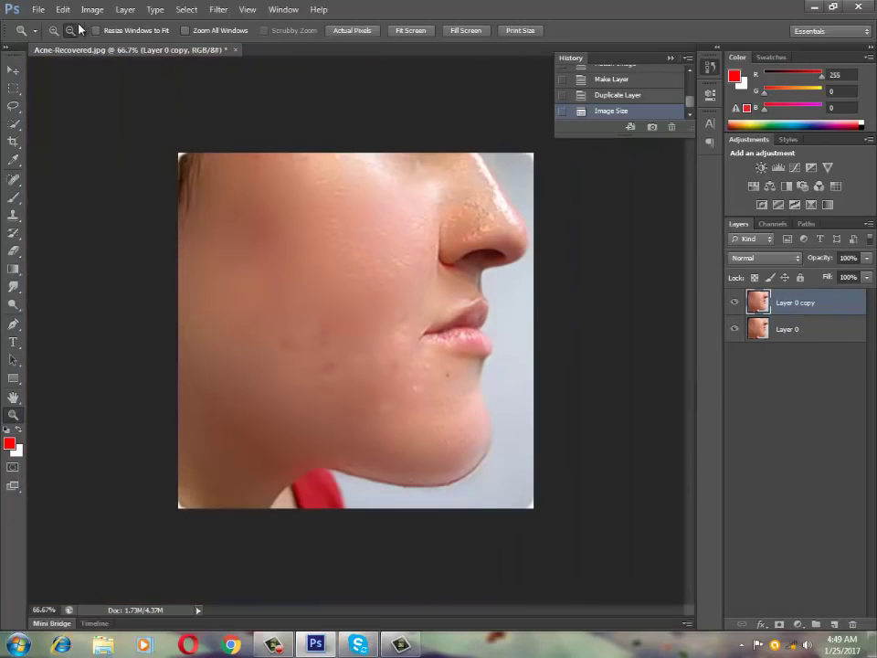
pyautogui.click(321, 211)
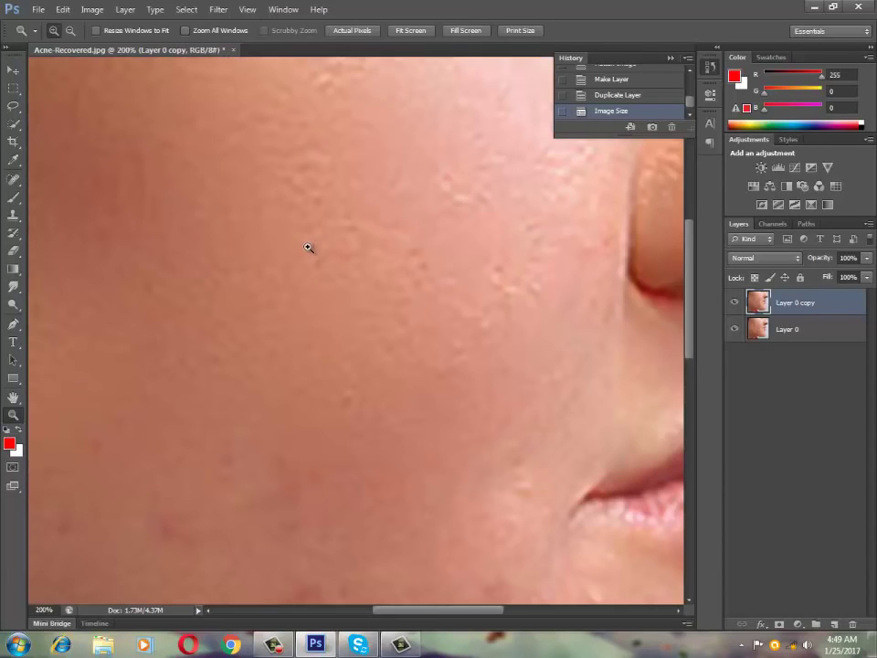
pyautogui.click(308, 248)
pyautogui.moveTo(308, 247); pyautogui.dragTo(318, 249)
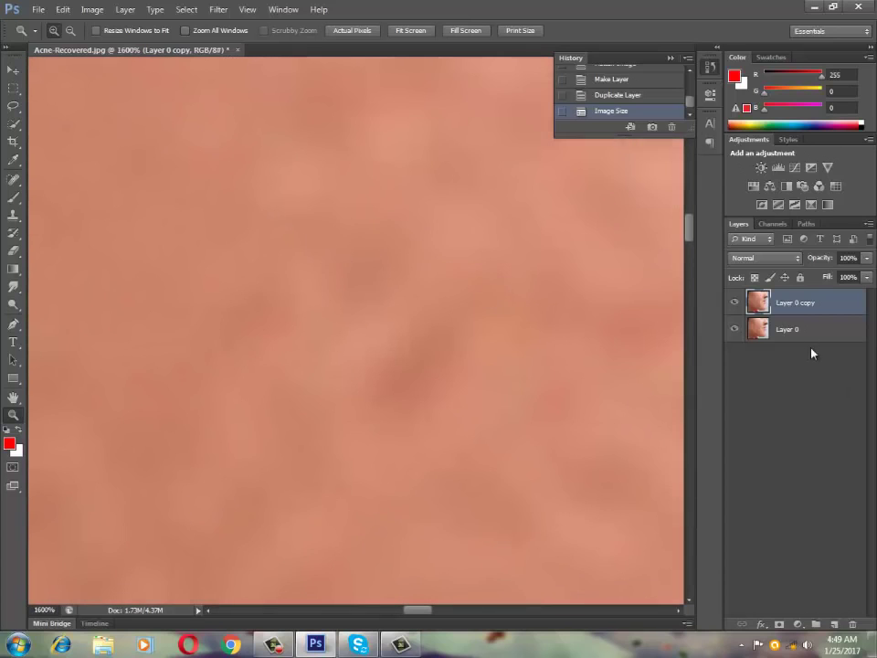
pyautogui.scroll(-1, 347, 322)
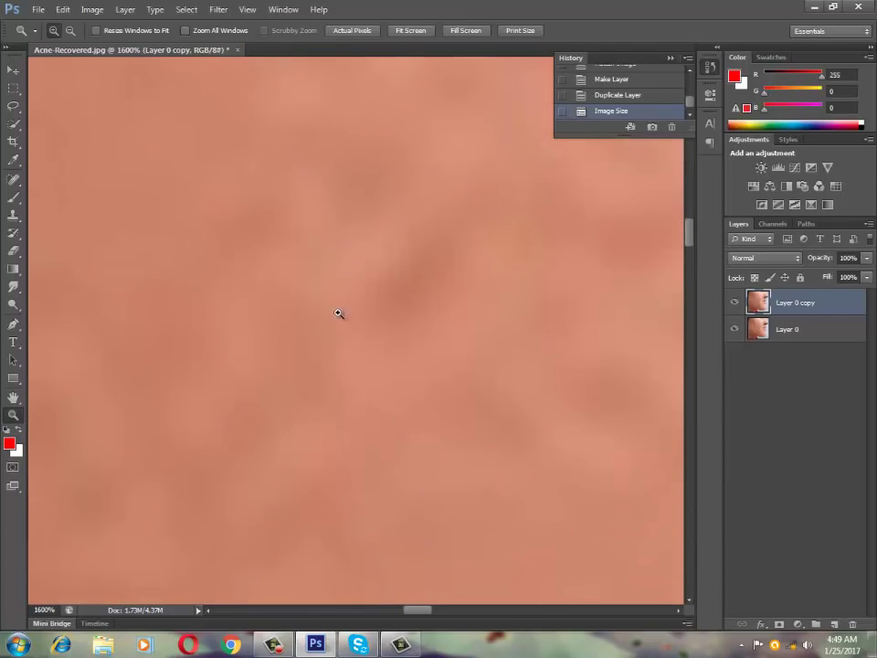
pyautogui.scroll(-2, 339, 314)
pyautogui.scroll(-1, 331, 303)
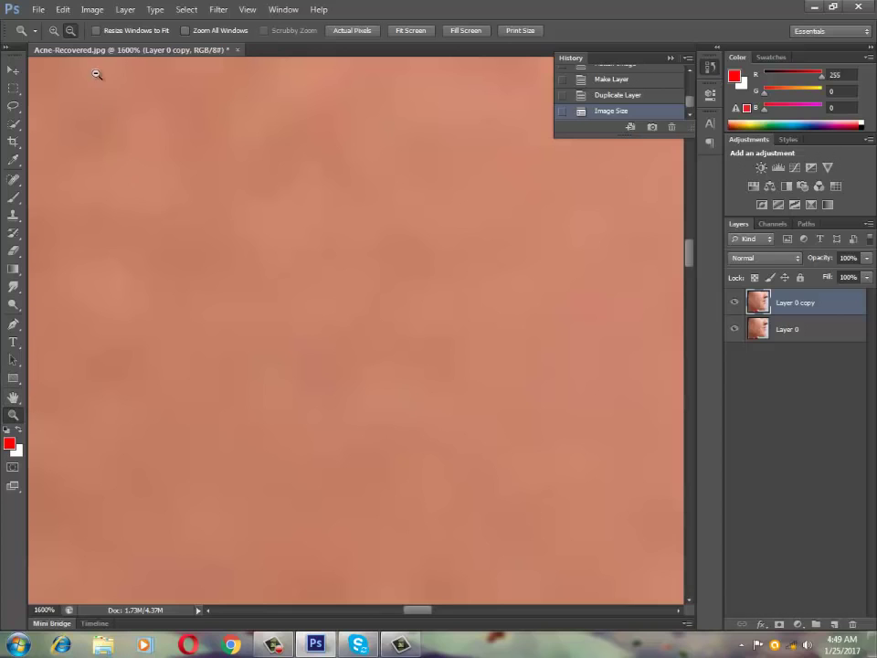
pyautogui.click(150, 176)
pyautogui.click(151, 177)
pyautogui.click(151, 176)
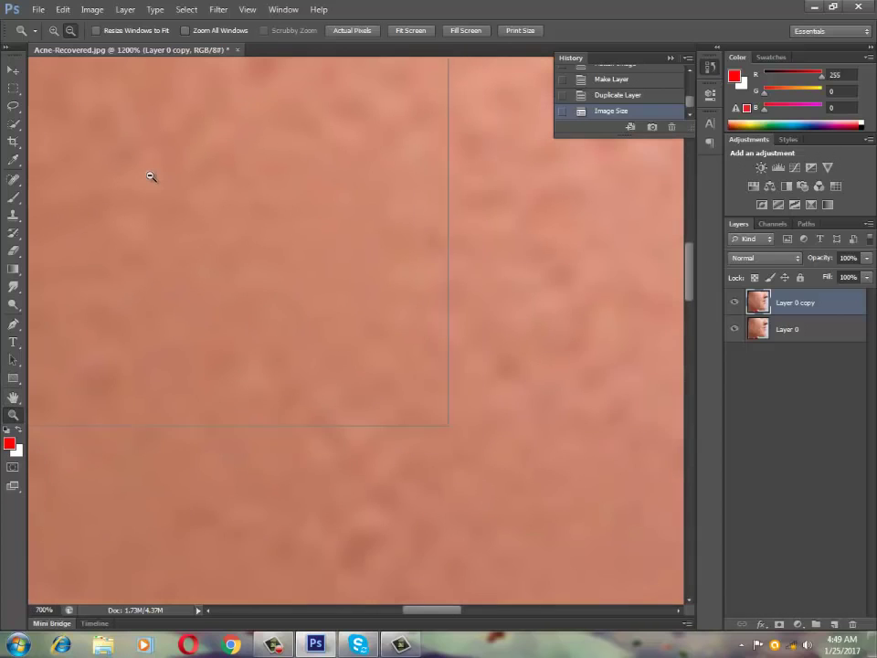
pyautogui.click(151, 176)
pyautogui.click(151, 176)
pyautogui.click(164, 182)
pyautogui.click(210, 188)
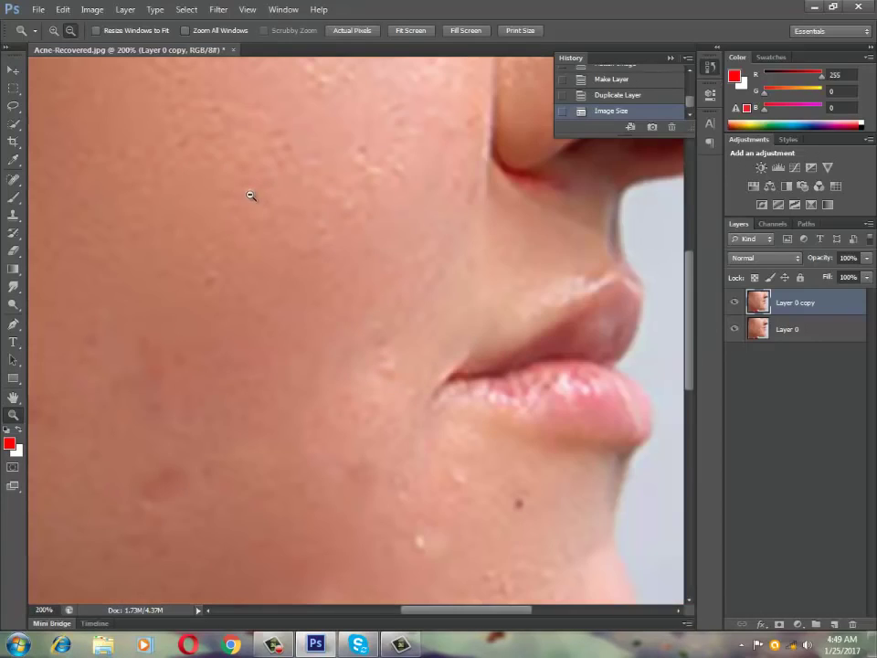
pyautogui.click(248, 194)
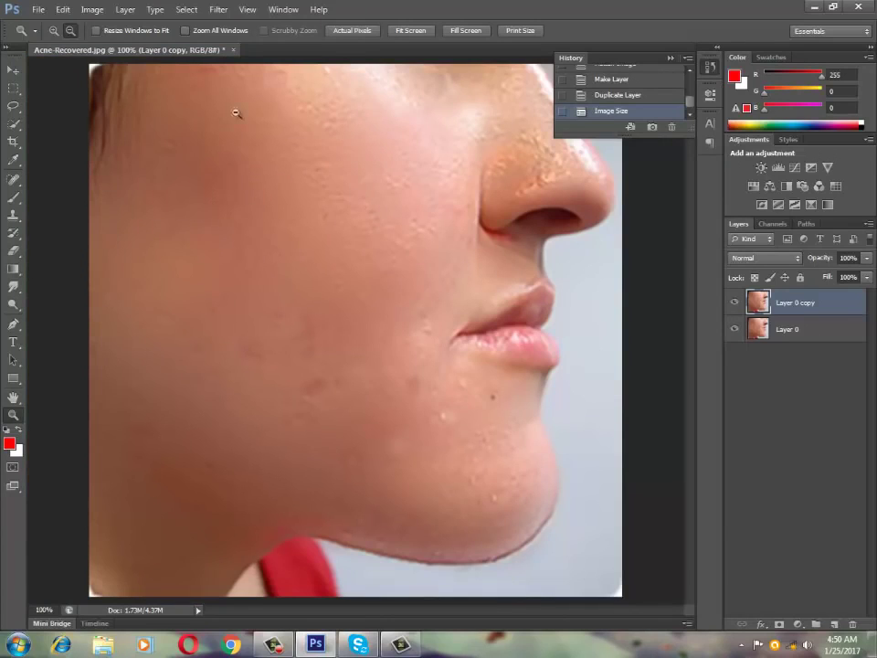
# Bring up the Image menu to reach the adjustments list
pyautogui.click(91, 9)
pyautogui.click(92, 9)
pyautogui.click(92, 9)
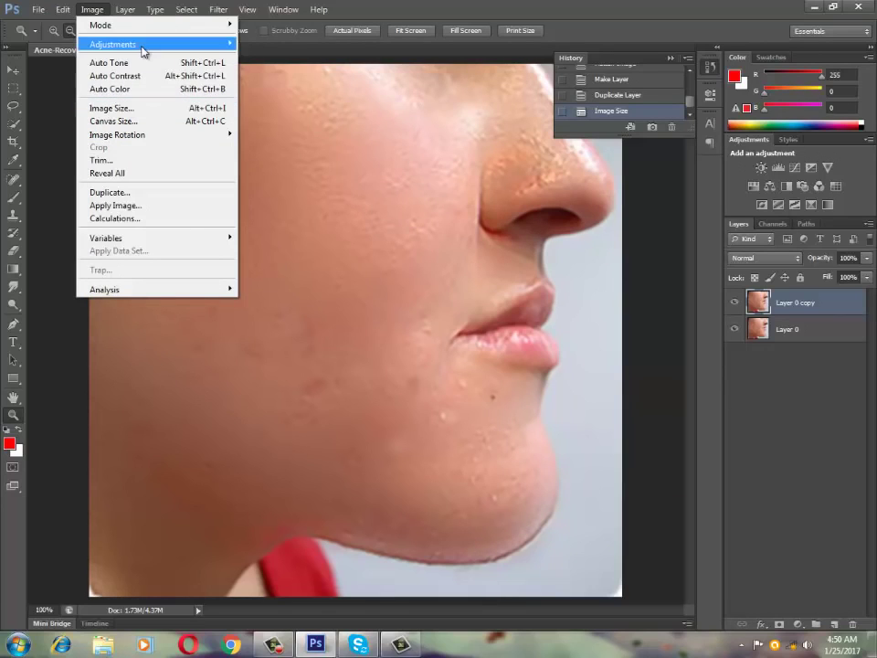
pyautogui.moveTo(113, 44)
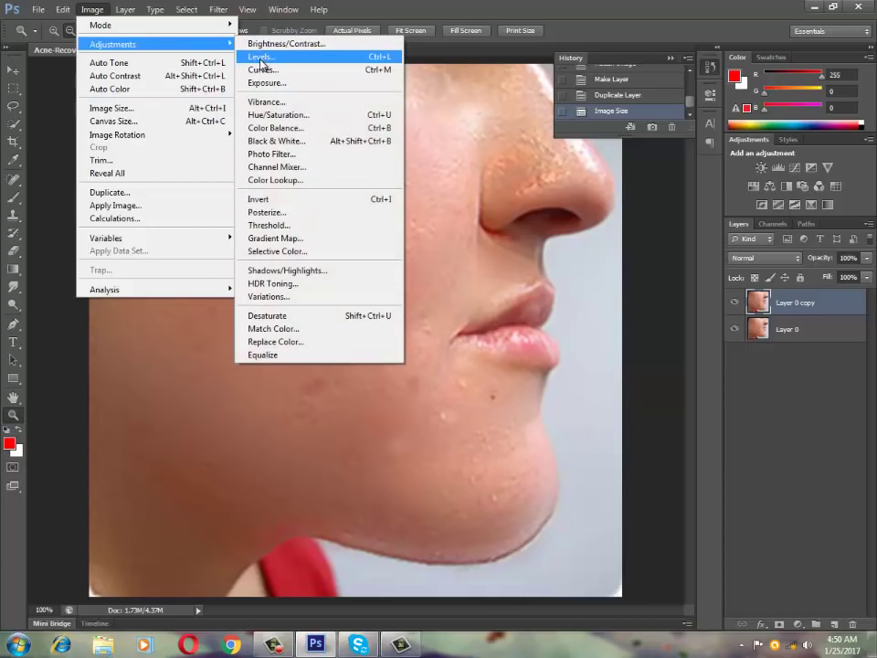
# Brighten the photo with an Exposure adjustment of +0.60
pyautogui.click(266, 83)
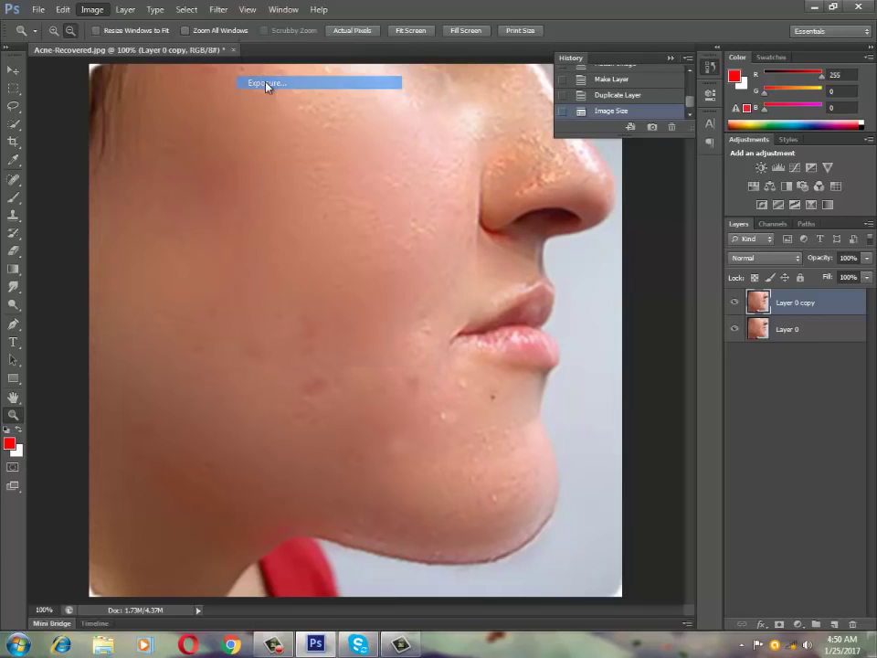
pyautogui.moveTo(419, 172); pyautogui.dragTo(566, 106)
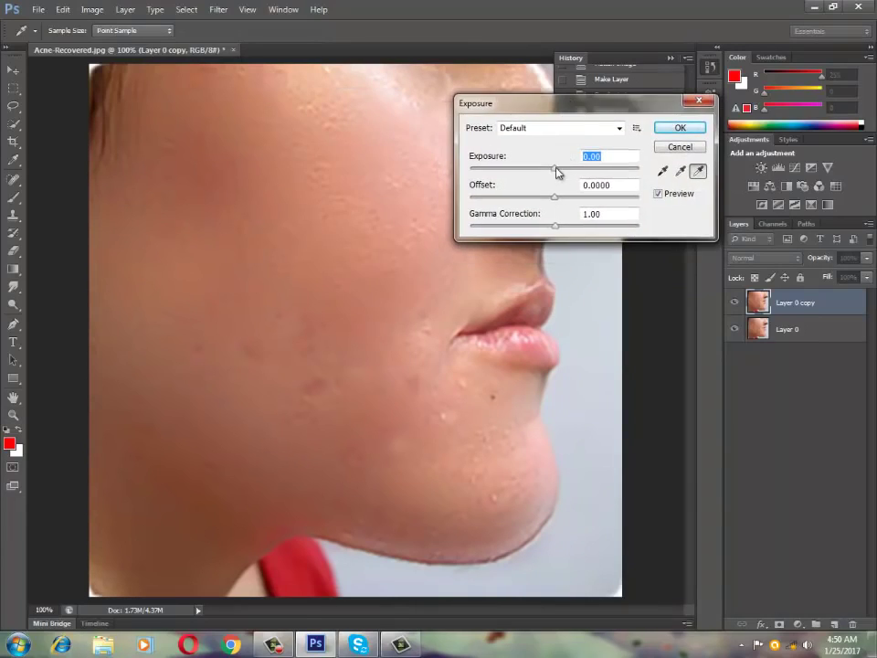
pyautogui.moveTo(556, 172); pyautogui.dragTo(562, 174)
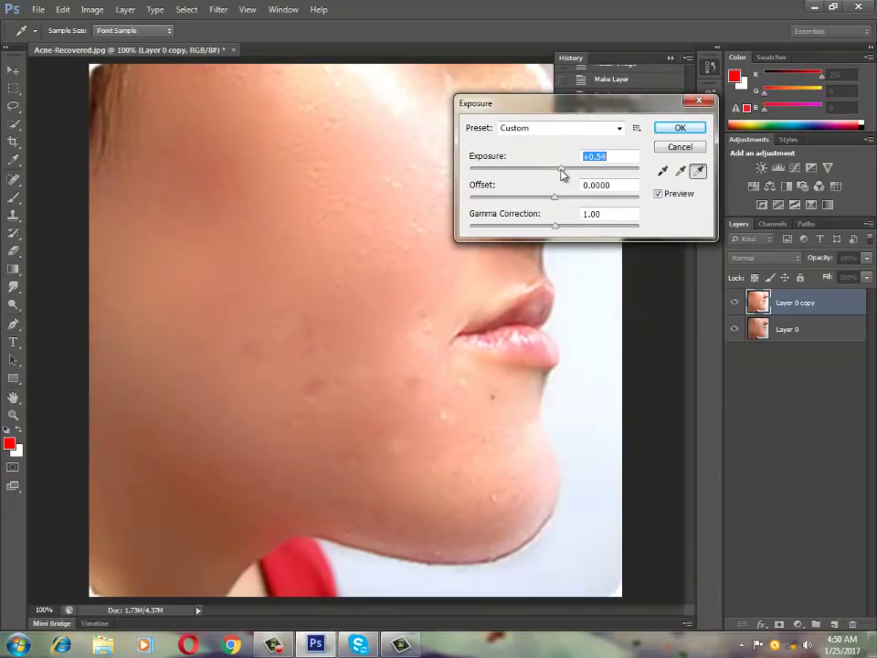
pyautogui.press('Tab')
pyautogui.press('Tab')
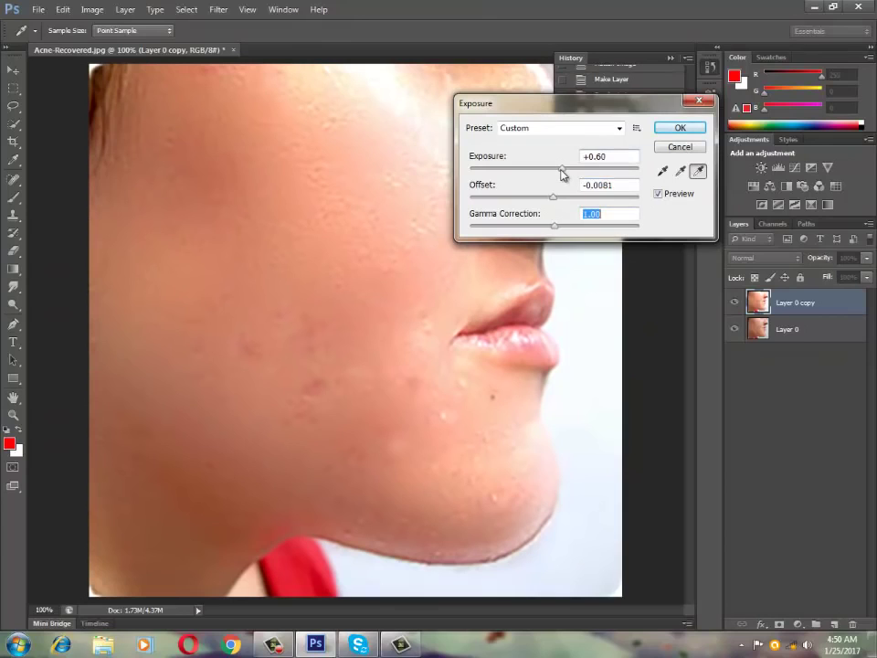
pyautogui.press('Return')
# Warm the midtones with Color Balance at +20, +8, -11
pyautogui.hotkey('alt', 'i')
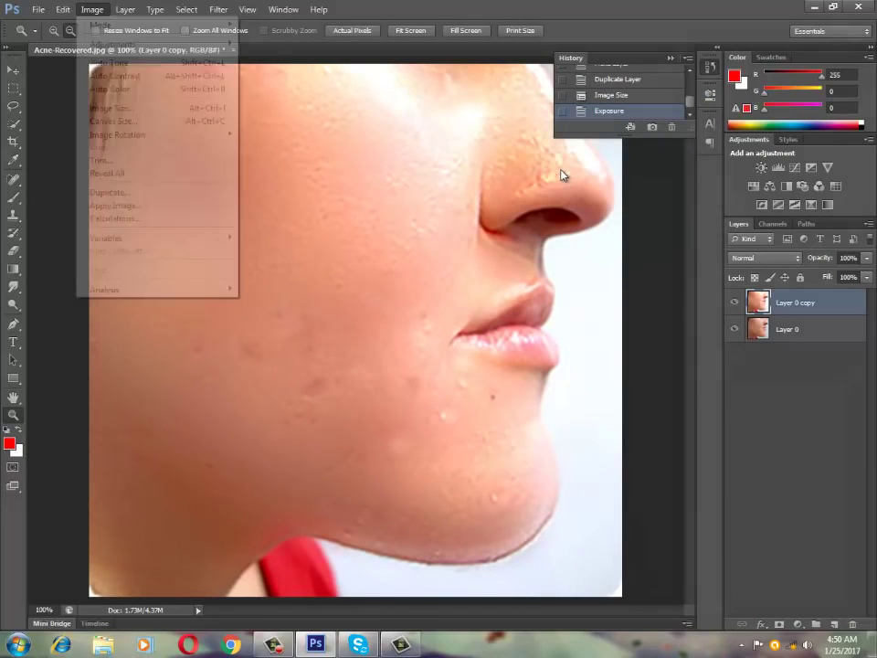
pyautogui.press('Up')
pyautogui.press('Up')
pyautogui.press('Up')
pyautogui.press('Up')
pyautogui.press('Up')
pyautogui.press('Up')
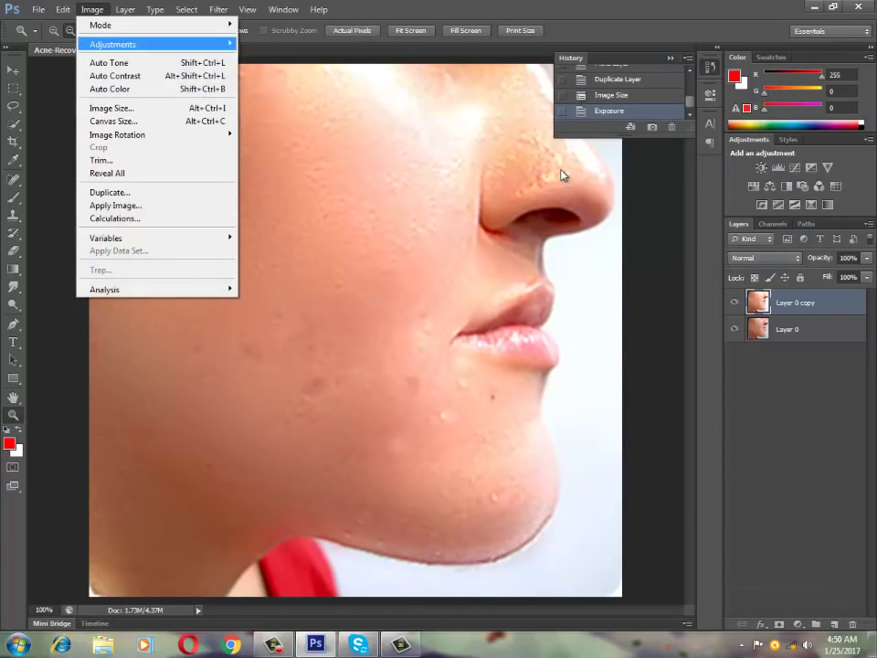
pyautogui.press('Right')
pyautogui.press('Down')
pyautogui.press('Down')
pyautogui.press('Down')
pyautogui.press('Up')
pyautogui.press('Up')
pyautogui.press('Up')
pyautogui.press('Up')
pyautogui.press('Up')
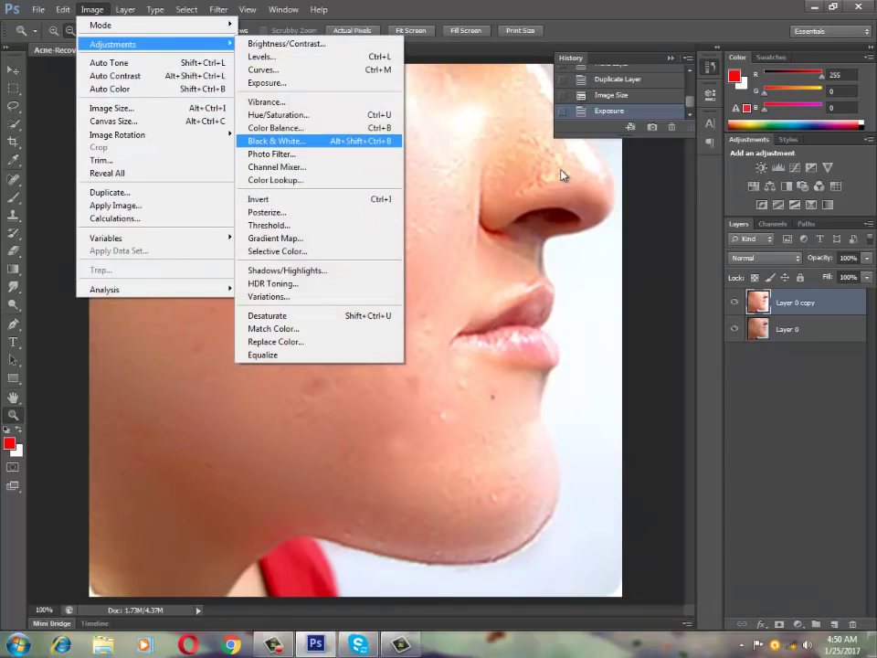
pyautogui.press('Up')
pyautogui.press('Return')
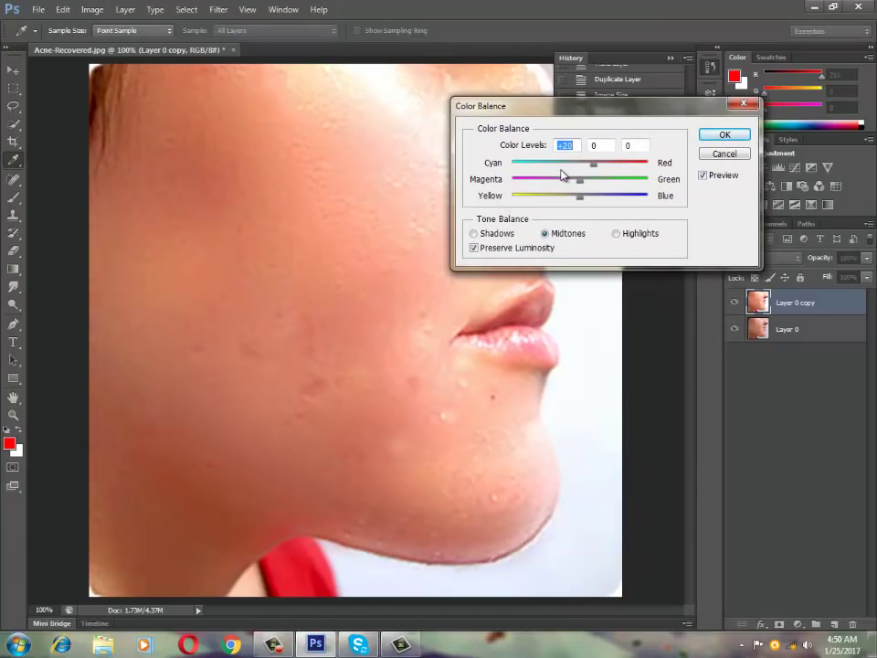
pyautogui.click(562, 176)
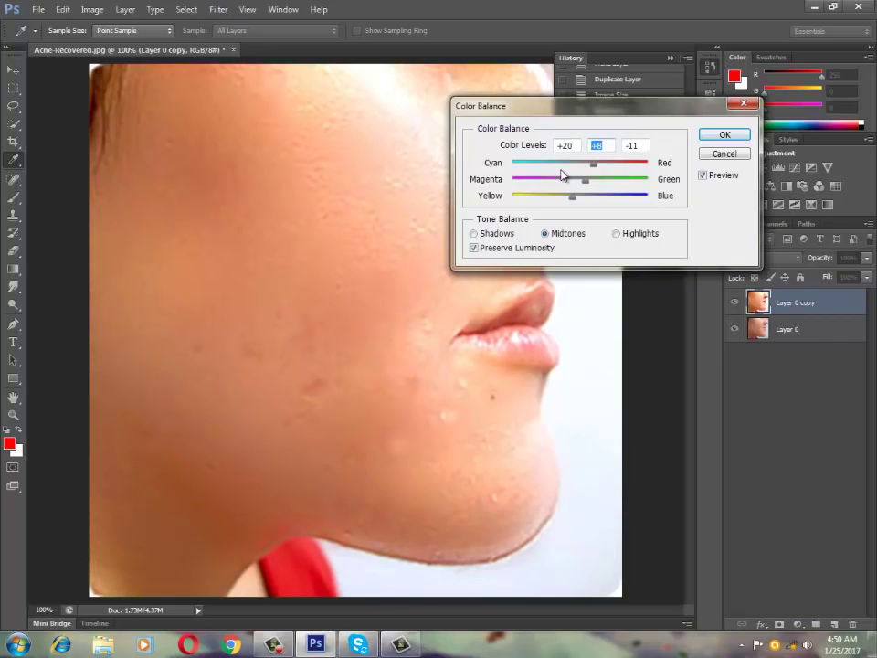
pyautogui.press('Tab')
pyautogui.press('Return')
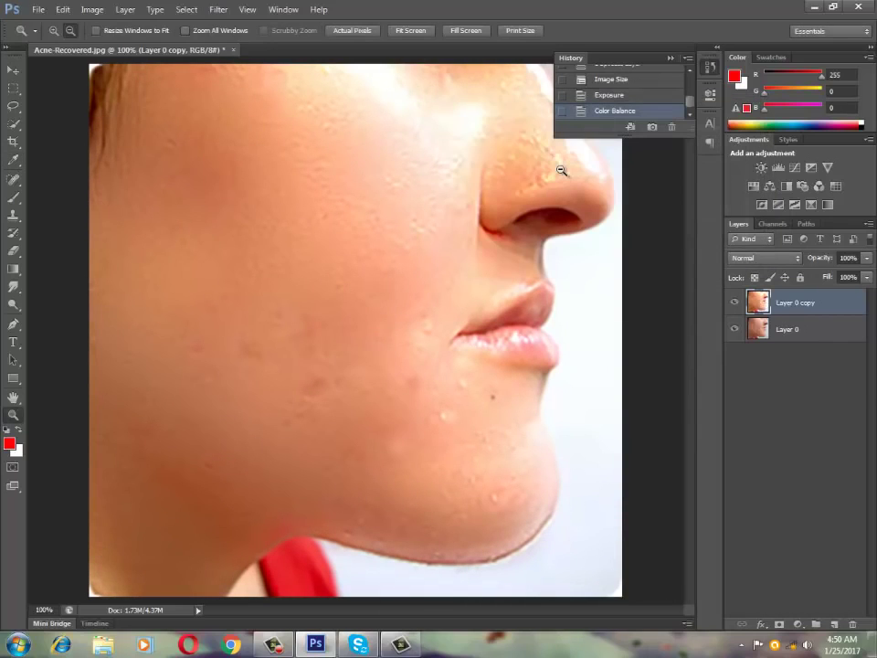
pyautogui.keyDown('alt'); pyautogui.click(561, 171); pyautogui.keyUp('alt')
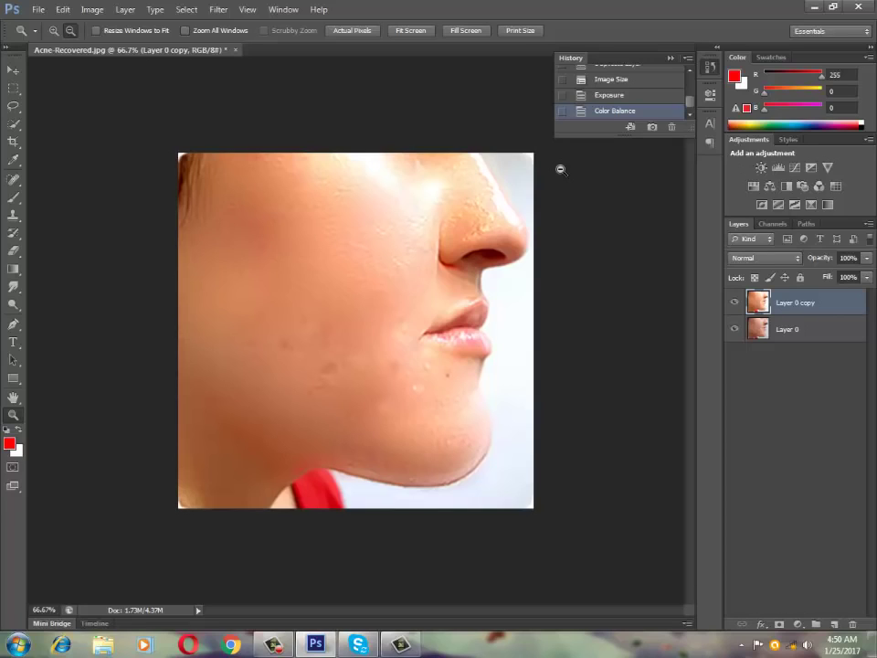
pyautogui.hotkey('ctrl', 'm')
pyautogui.press('Escape')
pyautogui.press('alt')
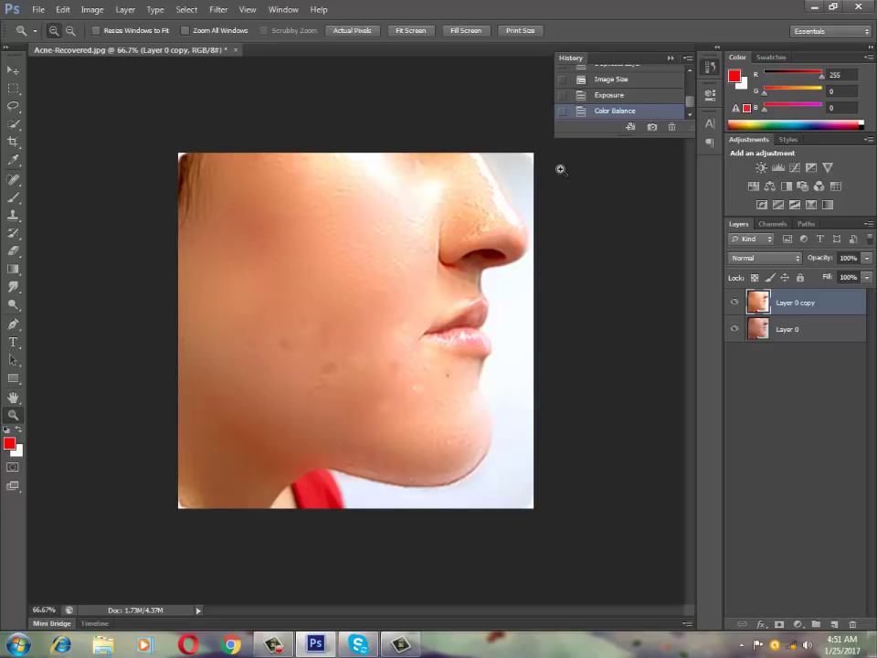